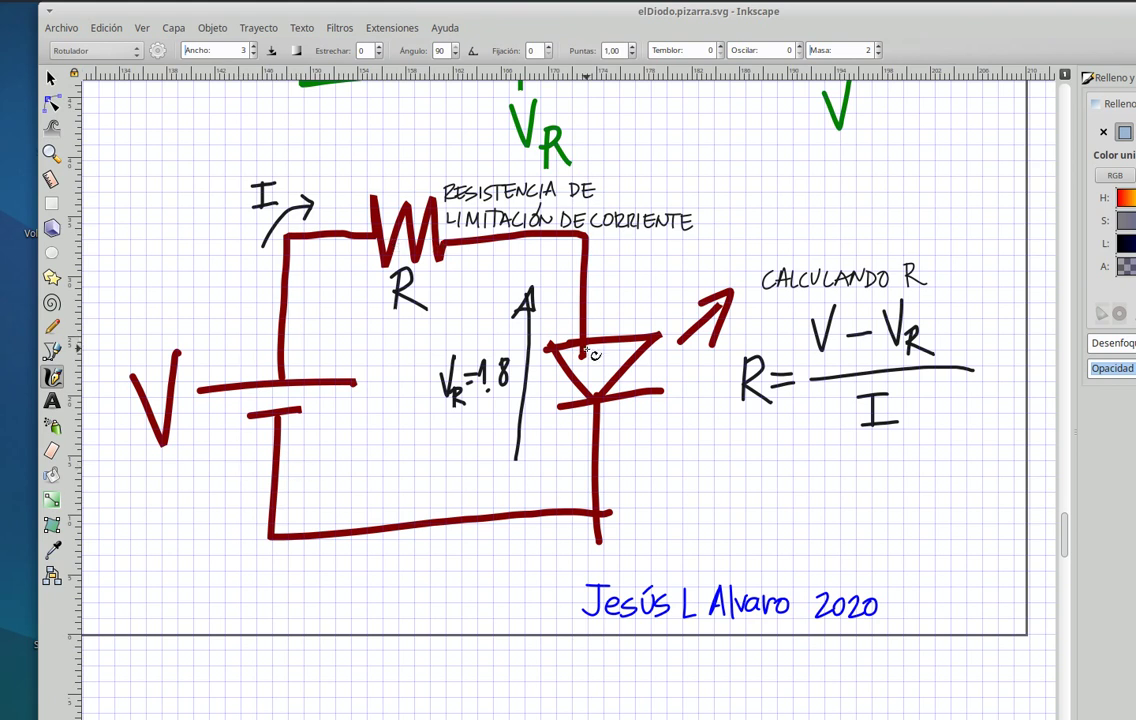
Step: Scroll the Inkscape canvas down past the red diode circuit and signature to empty grid
scroll(716, 380, "down", 3)
scroll(716, 380, "down", 3)
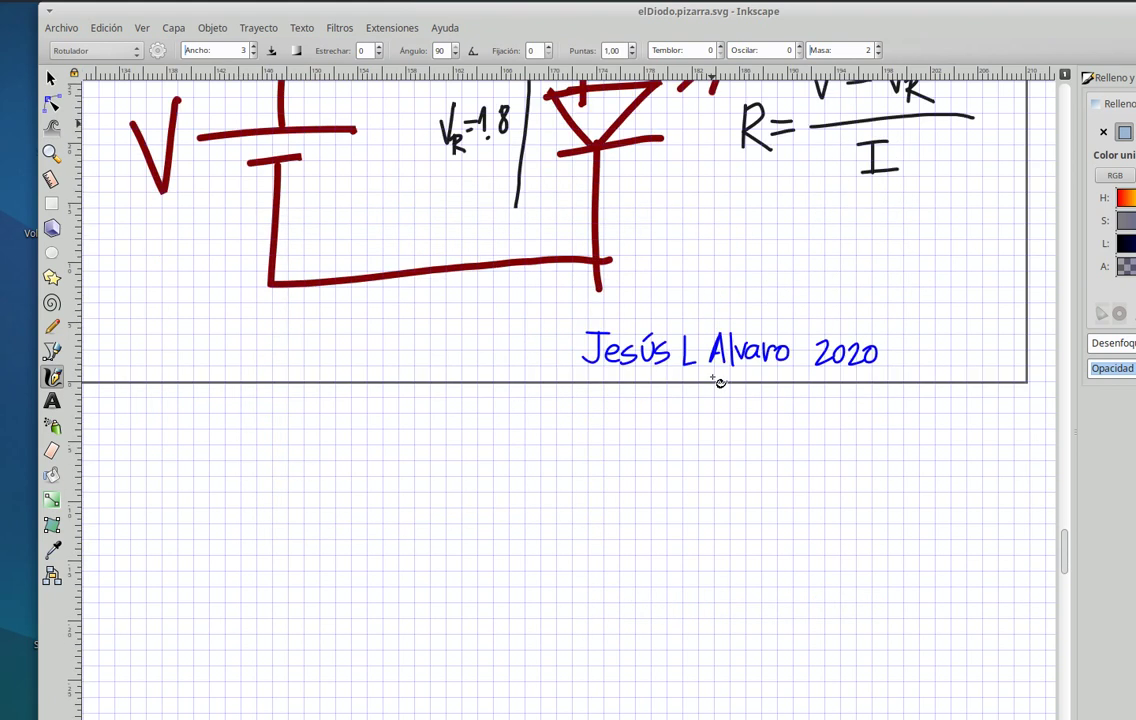
scroll(716, 380, "down", 5)
scroll(716, 380, "down", 3)
scroll(716, 378, "down", 2)
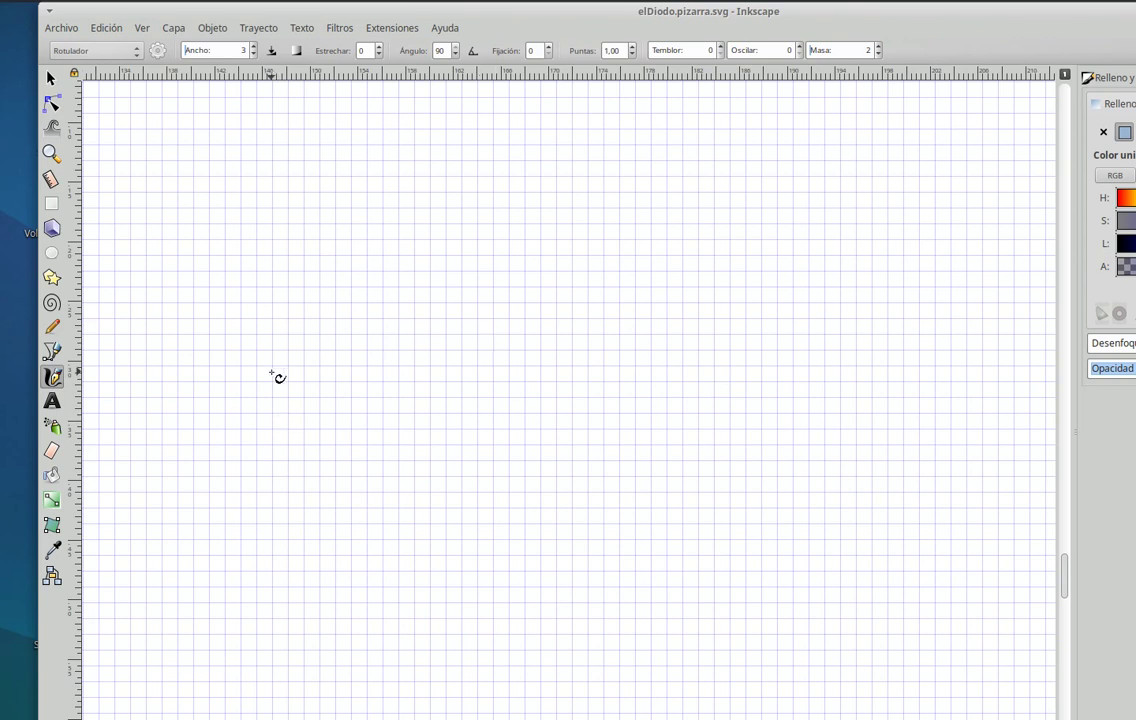
Step: Draw the battery symbol with its leads, the bottom wire and the potentiometer's wiper arrow
mouse_move(230, 338)
left_mouse_down()
mouse_move(282, 331)
mouse_move(262, 346)
mouse_move(253, 418)
left_mouse_up()
mouse_move(249, 277)
left_mouse_down()
mouse_move(254, 318)
mouse_move(315, 281)
mouse_move(414, 271)
mouse_move(438, 327)
mouse_move(423, 350)
mouse_move(426, 418)
left_mouse_up()
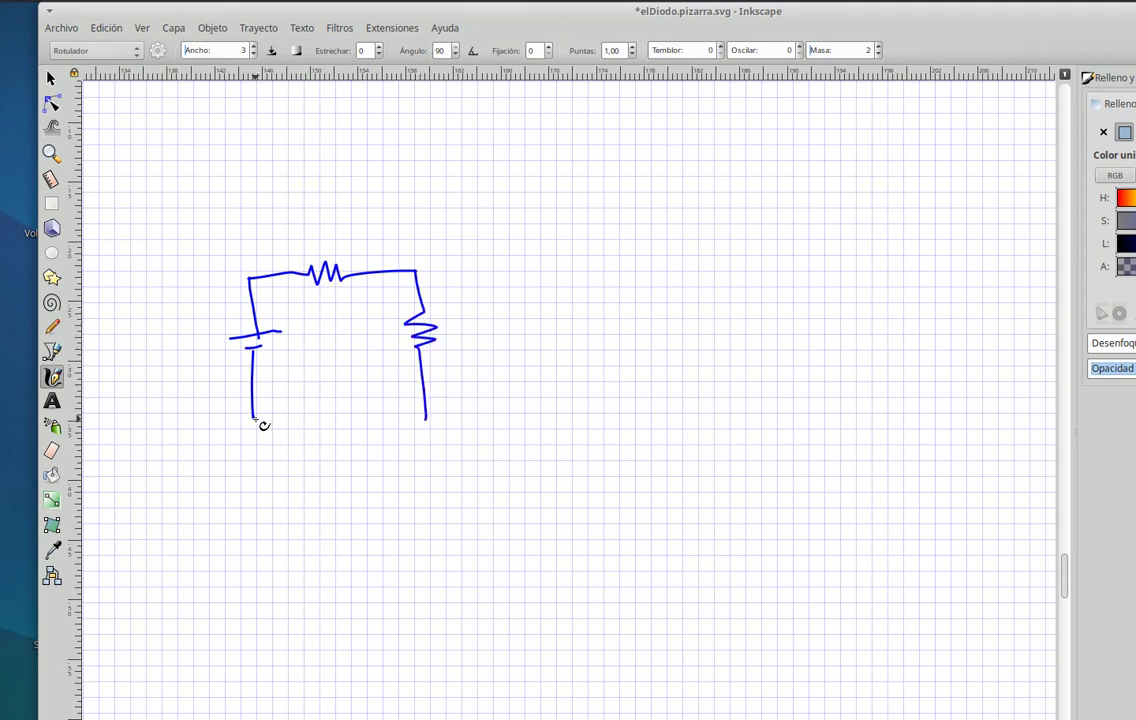
left_click_drag(256, 419, 590, 405)
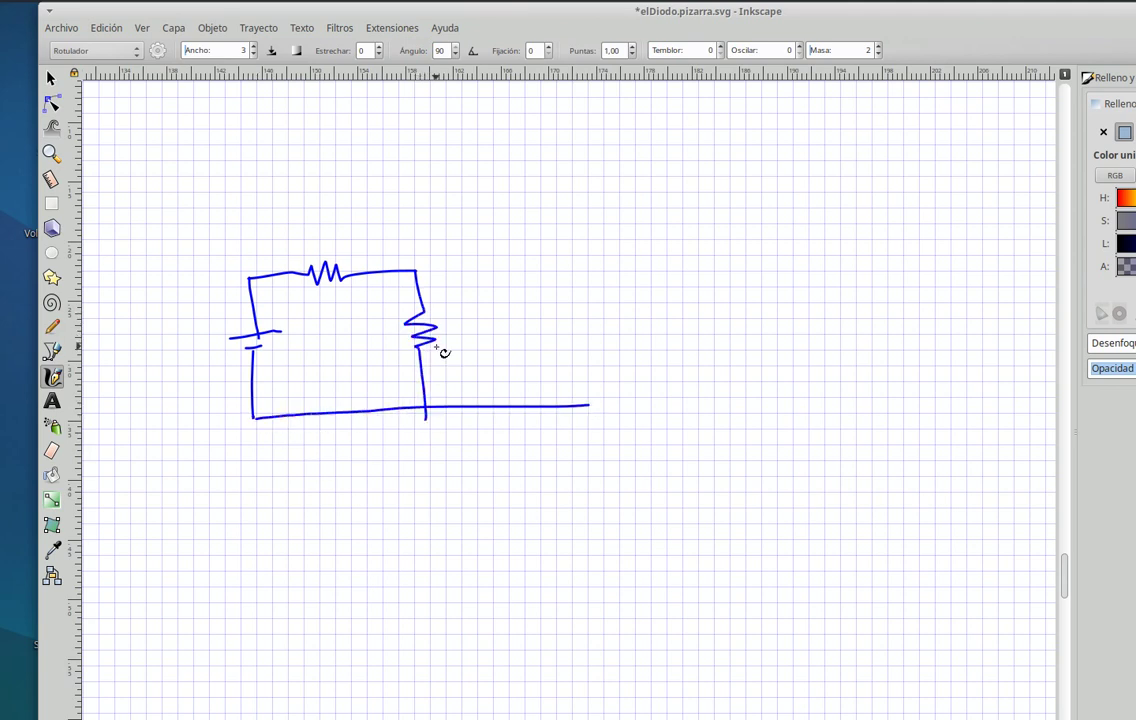
mouse_move(436, 328)
left_mouse_down()
mouse_move(501, 324)
mouse_move(447, 338)
left_mouse_up()
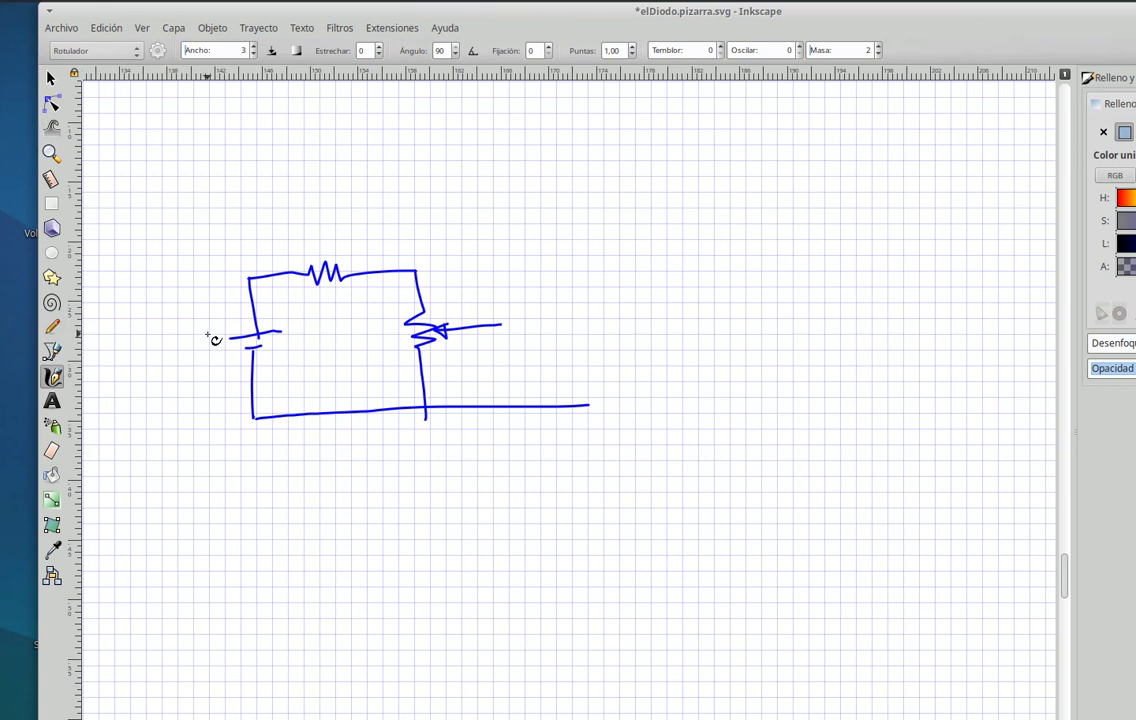
Step: Label the battery 3V, the resistor 47Ω and the potentiometer 500
left_click_drag(197, 333, 193, 354)
mouse_move(313, 232)
left_mouse_down()
mouse_move(320, 256)
mouse_move(334, 239)
mouse_move(330, 256)
mouse_move(350, 257)
left_mouse_up()
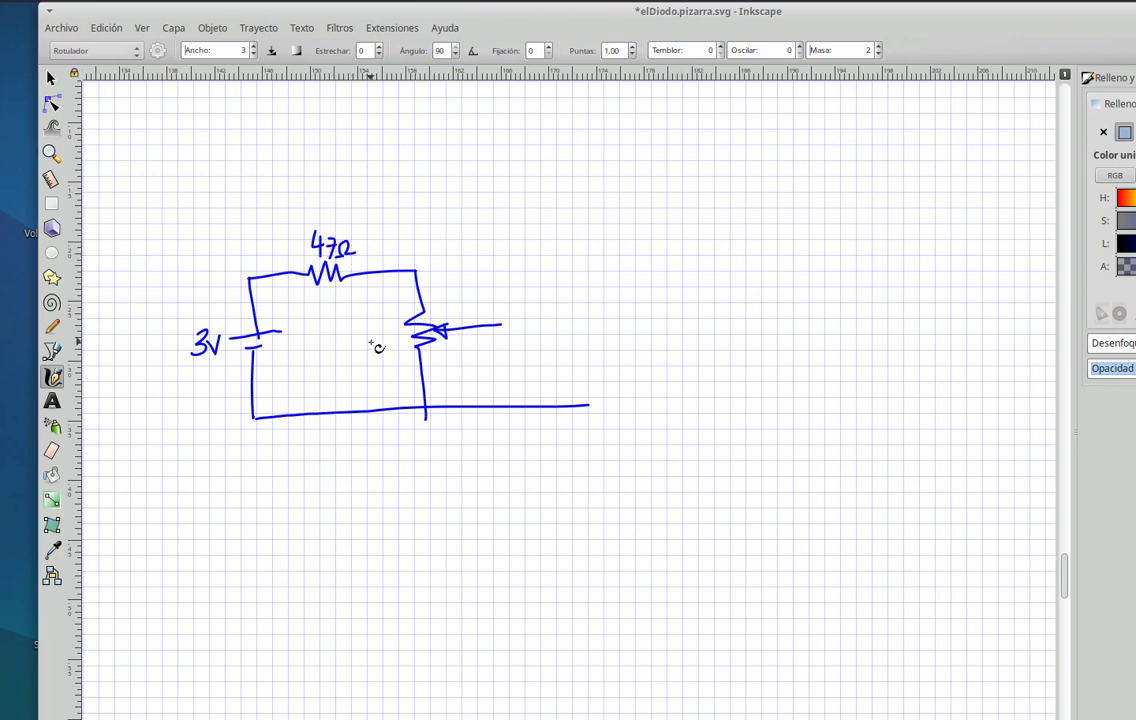
mouse_move(367, 326)
left_mouse_down()
mouse_move(363, 344)
mouse_move(389, 330)
left_mouse_up()
Step: Draw the LED with its light arrows and leads, undoing the stray lead stroke
mouse_move(680, 331)
left_mouse_down()
mouse_move(668, 352)
mouse_move(706, 330)
mouse_move(671, 386)
left_mouse_up()
left_click_drag(590, 405, 699, 402)
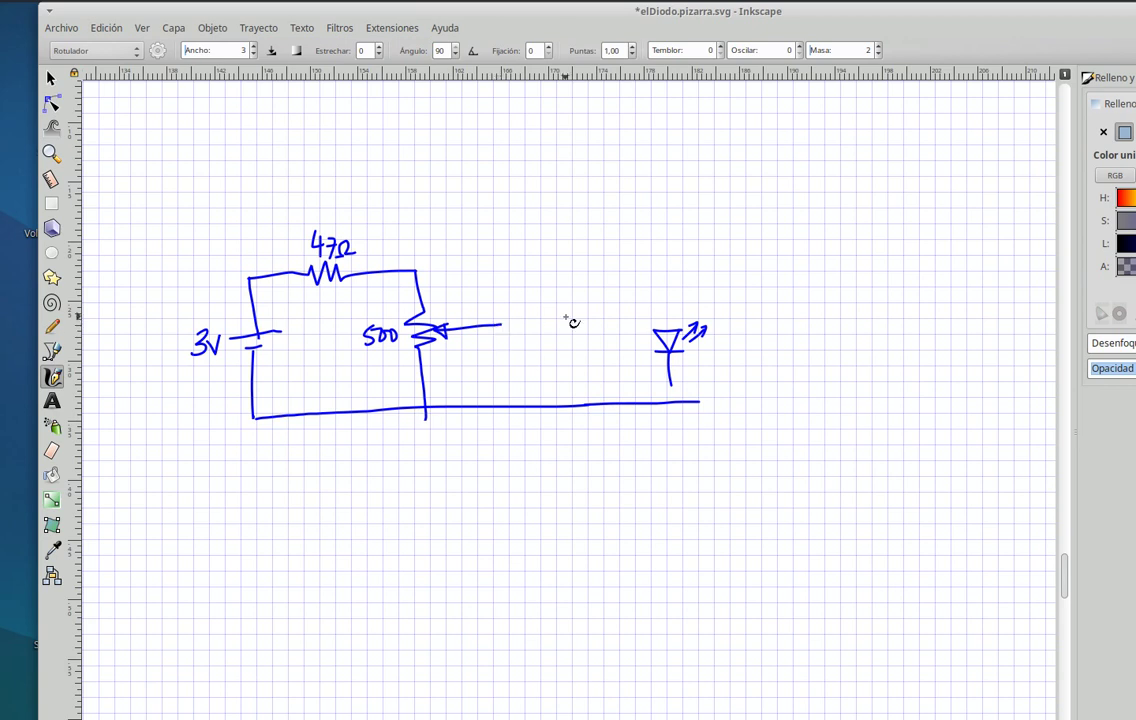
mouse_move(658, 318)
left_mouse_down()
mouse_move(652, 331)
mouse_move(497, 325)
left_mouse_up()
left_click_drag(673, 383, 671, 403)
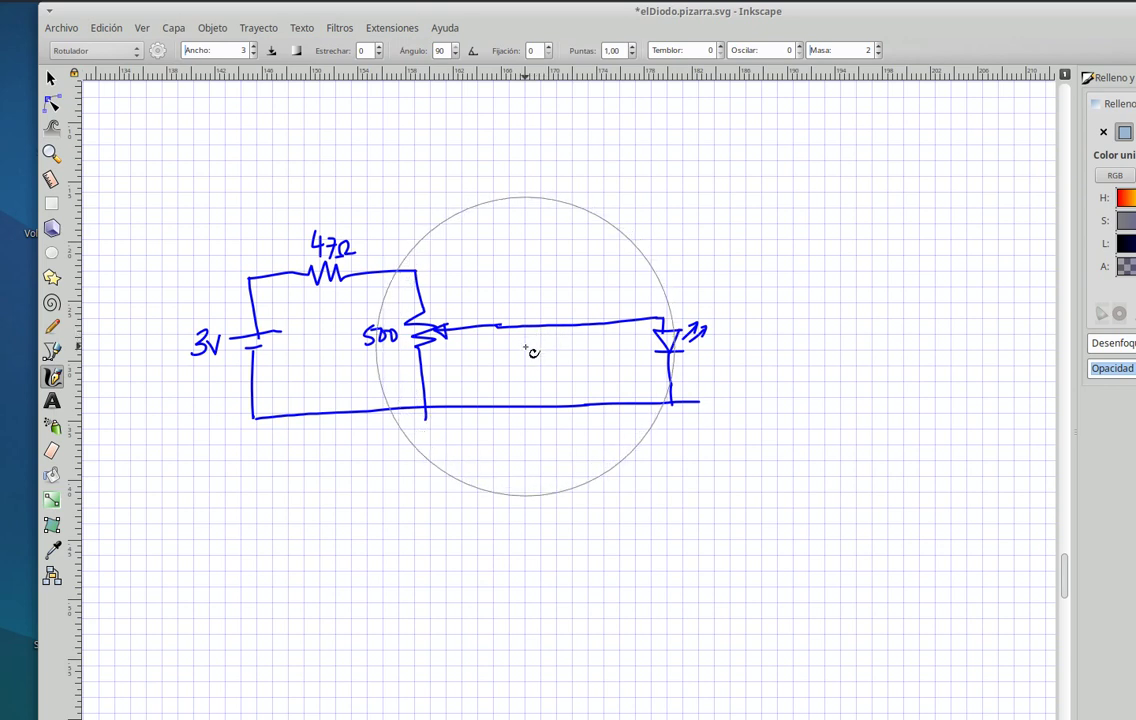
key("ctrl+z")
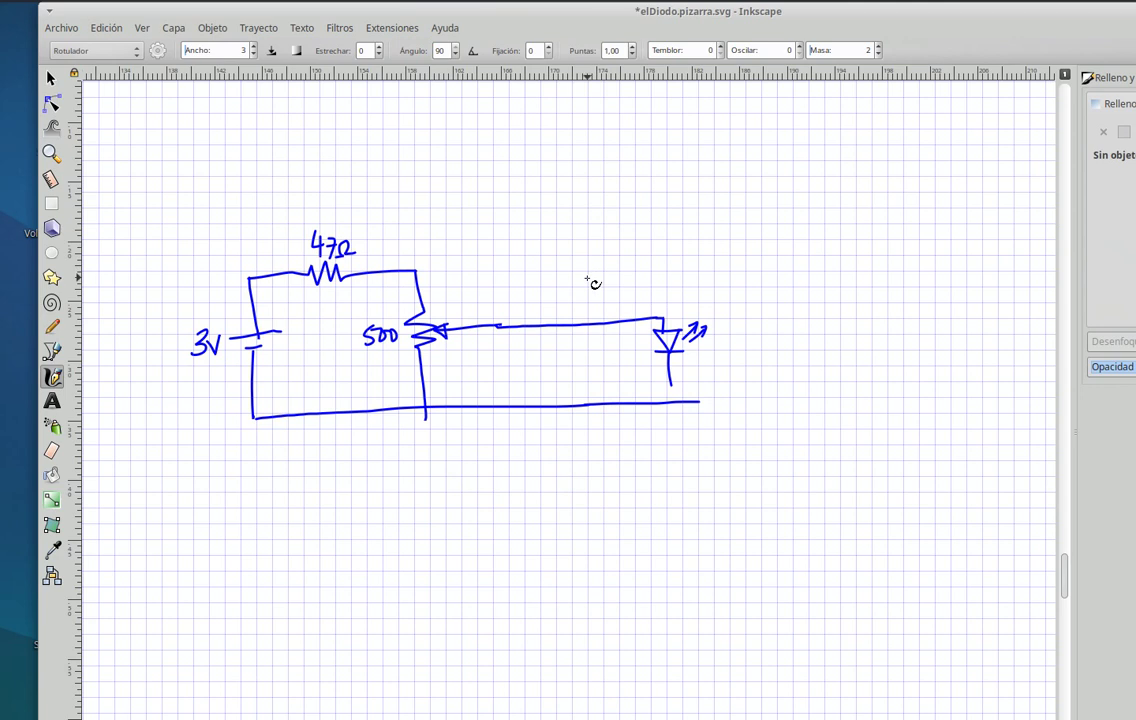
Step: Replace the potentiometer–LED wire with a circled ammeter, add a voltmeter across the LED, and draw arrowed I–V axes
key("ctrl+z")
mouse_move(519, 302)
left_mouse_down()
mouse_move(519, 338)
mouse_move(545, 325)
mouse_move(522, 305)
mouse_move(530, 336)
mouse_move(528, 327)
mouse_move(641, 316)
mouse_move(668, 350)
mouse_move(675, 404)
left_mouse_up()
left_click_drag(604, 318, 601, 405)
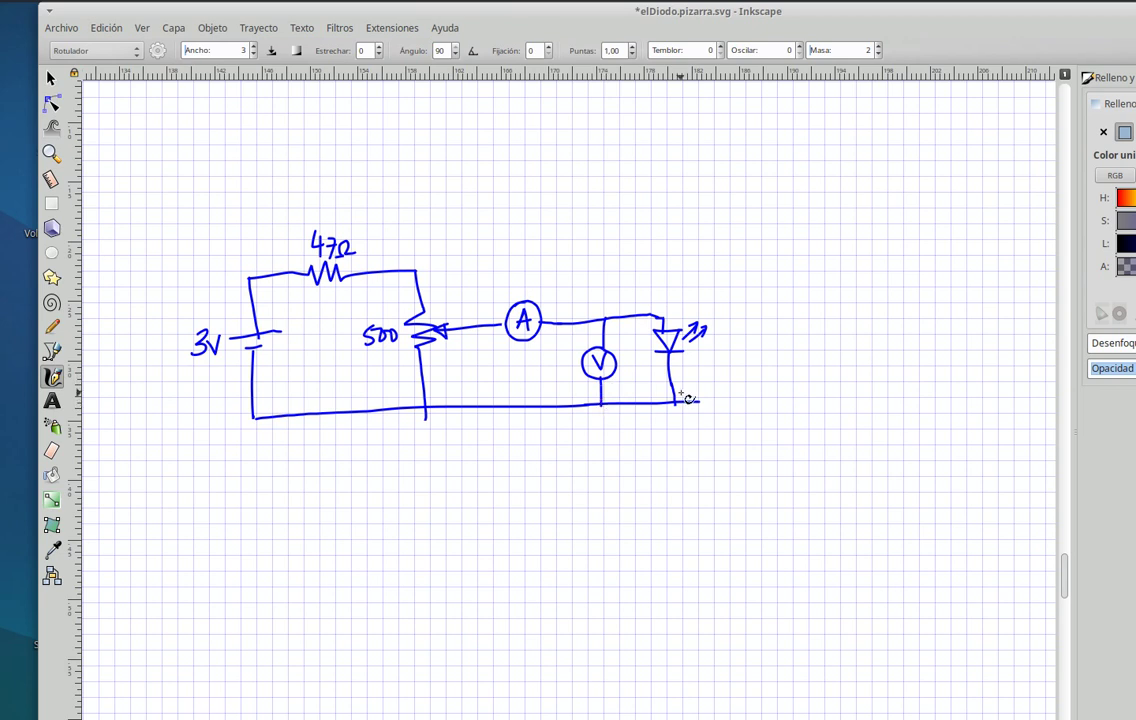
mouse_move(787, 166)
left_mouse_down()
mouse_move(783, 341)
mouse_move(970, 335)
mouse_move(975, 380)
mouse_move(982, 351)
left_mouse_up()
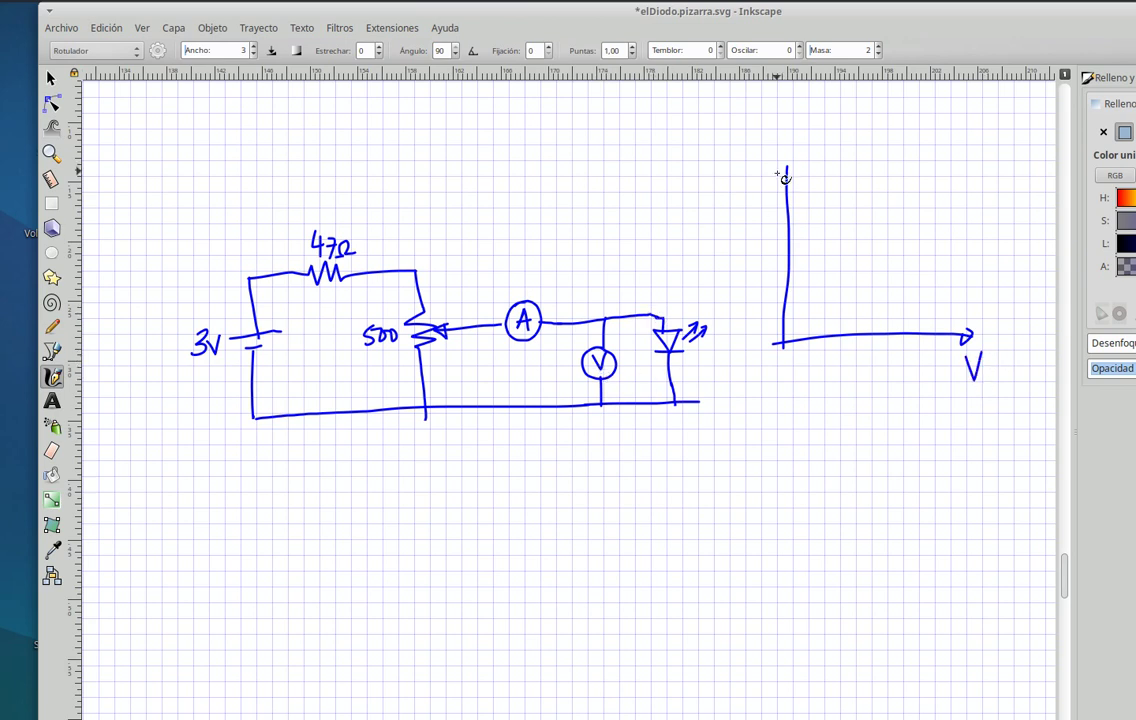
mouse_move(779, 176)
left_mouse_down()
mouse_move(792, 176)
mouse_move(757, 212)
mouse_move(768, 186)
mouse_move(772, 211)
left_mouse_up()
scroll(860, 300, "up", 5)
scroll(900, 390, "up", 7)
scroll(800, 340, "up", 12)
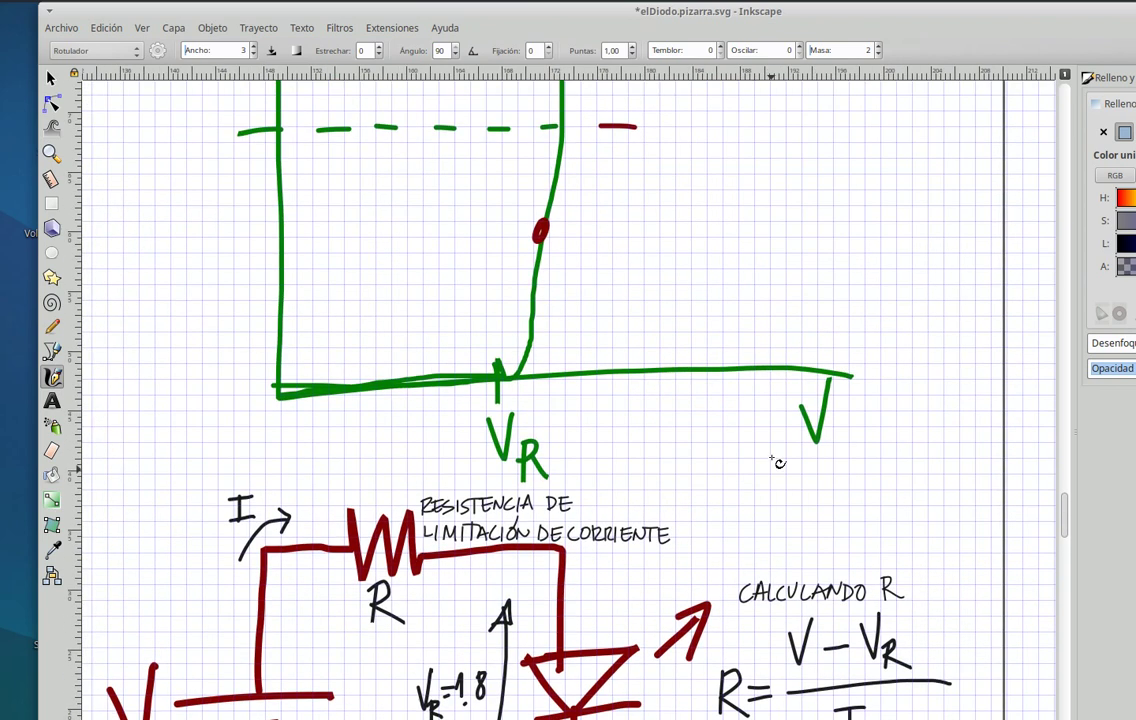
scroll(790, 460, "up", 4)
scroll(790, 460, "left", 2)
scroll(770, 500, "up", 2)
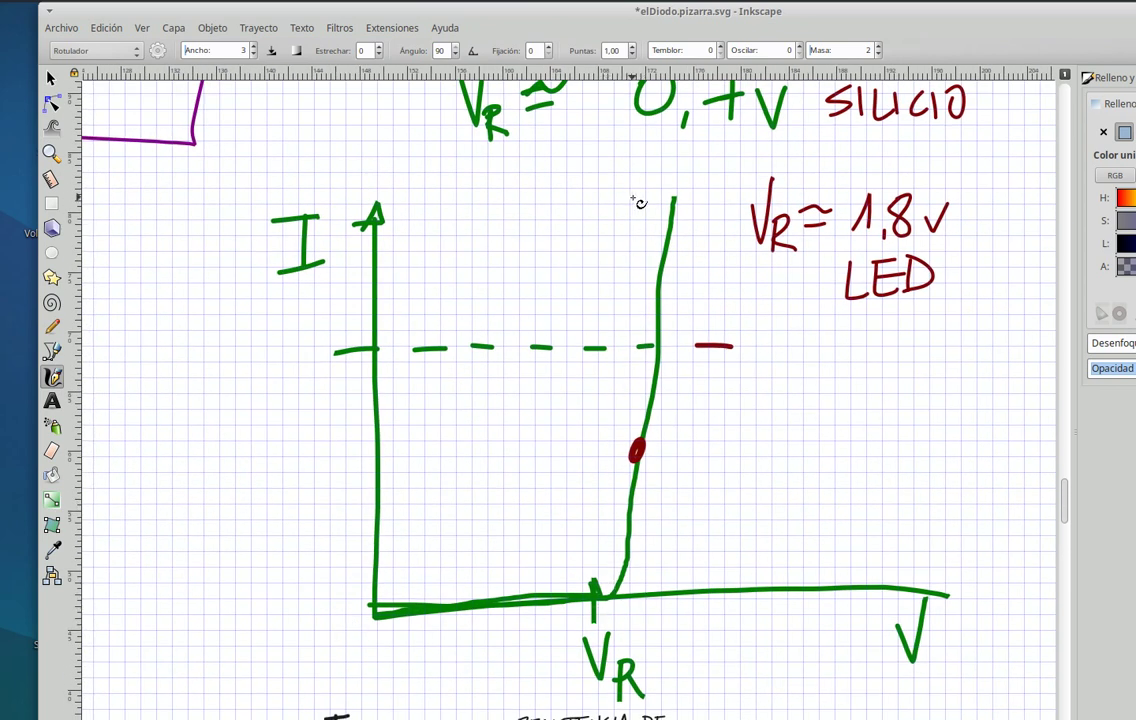
left_click_drag(669, 390, 633, 68)
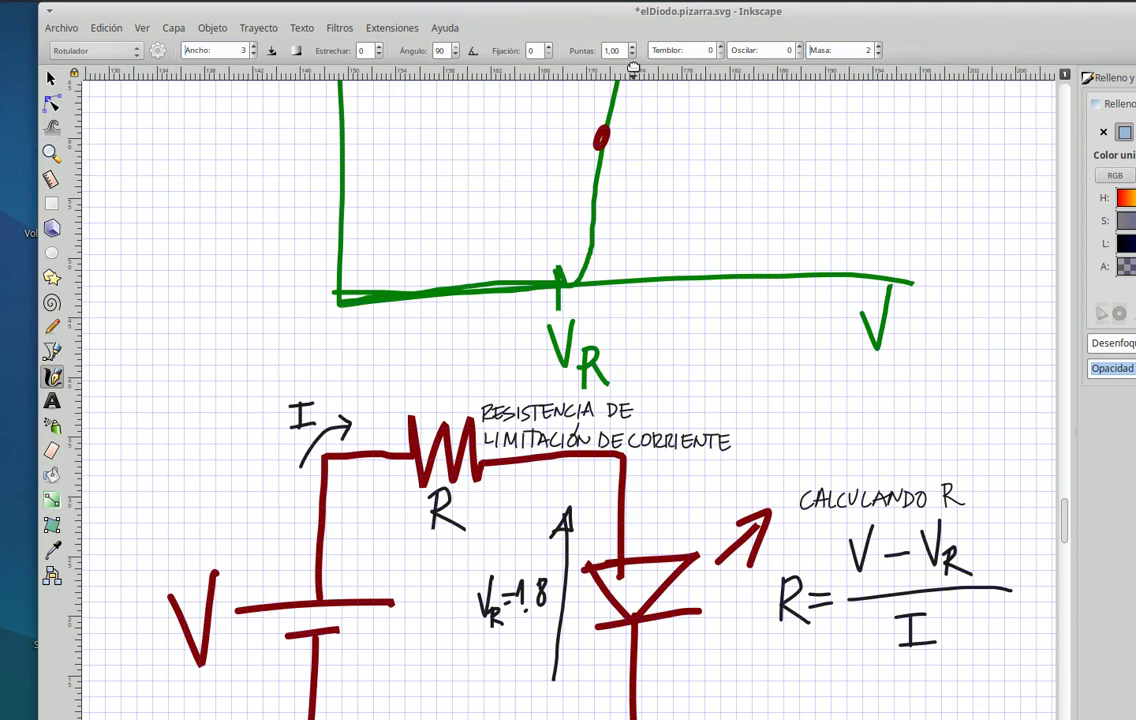
scroll(697, 294, "up", 2)
scroll(717, 256, "up", 5)
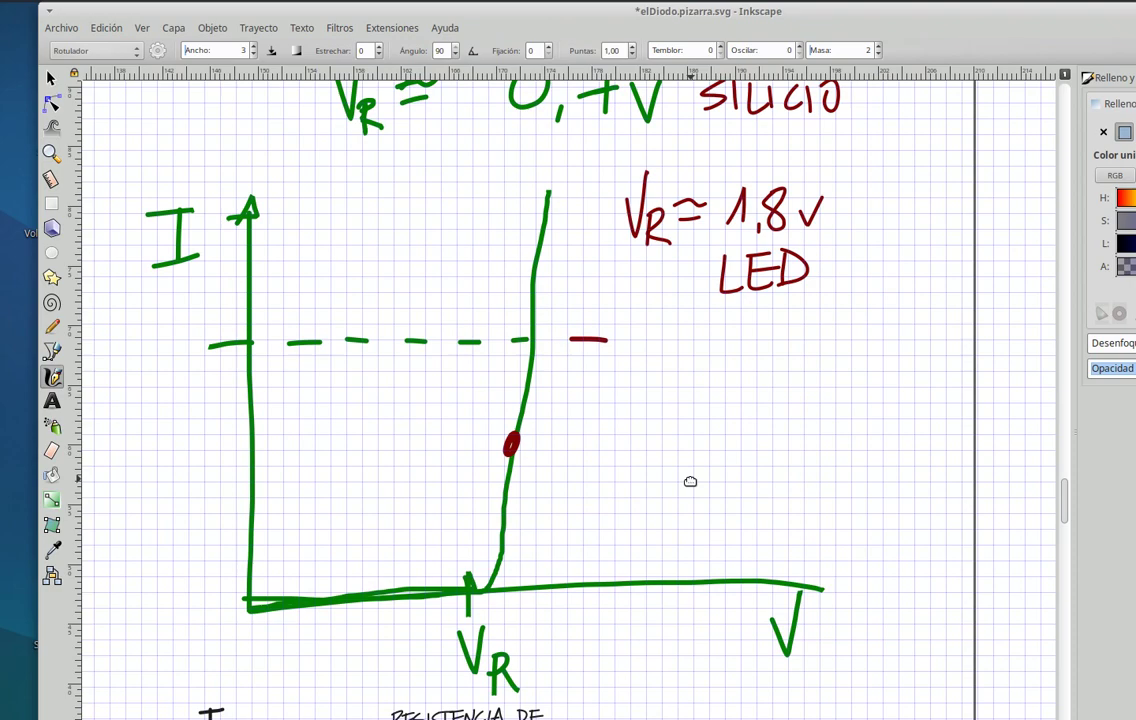
left_click_drag(690, 474, 721, 141)
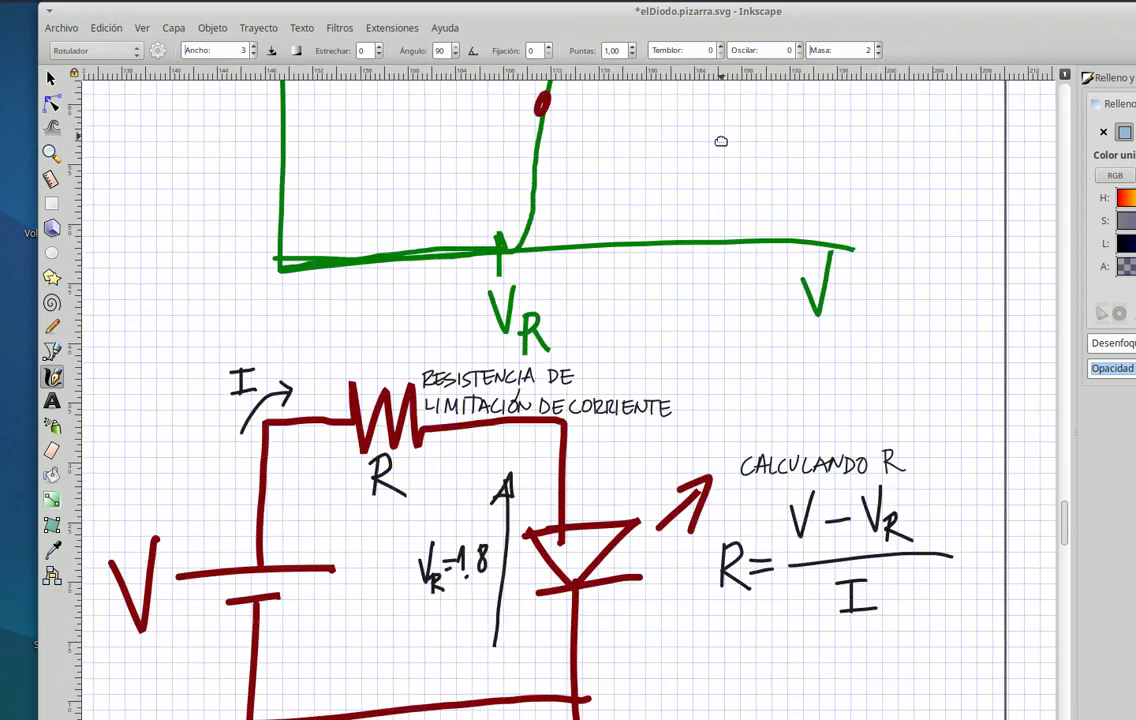
left_click_drag(733, 464, 730, 109)
mouse_move(708, 494)
left_mouse_down()
mouse_move(667, 225)
mouse_move(737, 172)
left_mouse_up()
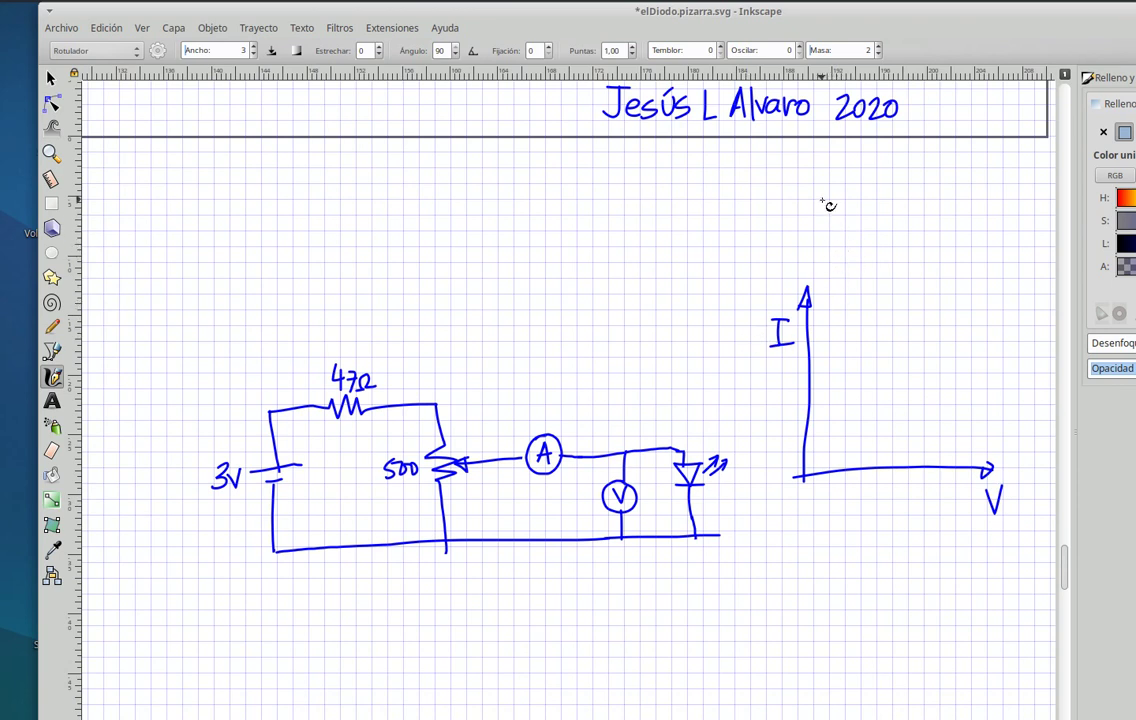
key("alt+Tab")
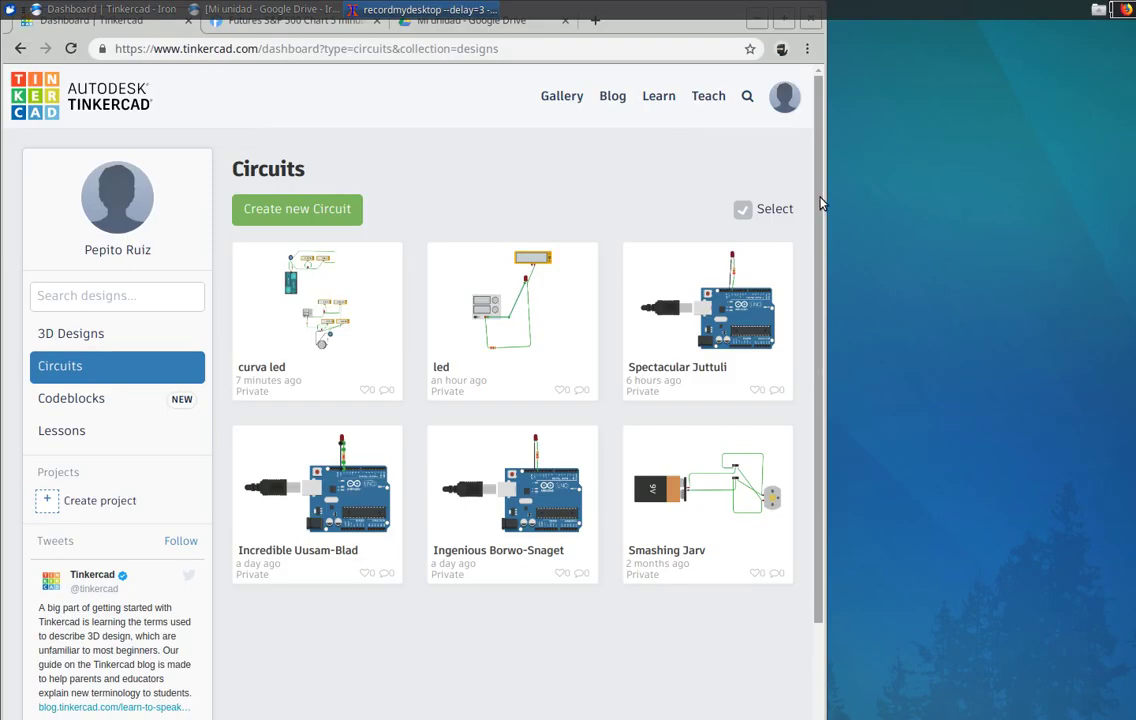
Step: Create a new Tinkercad circuit in a full-screen browser and start a component search for 'ba'
left_click(285, 208)
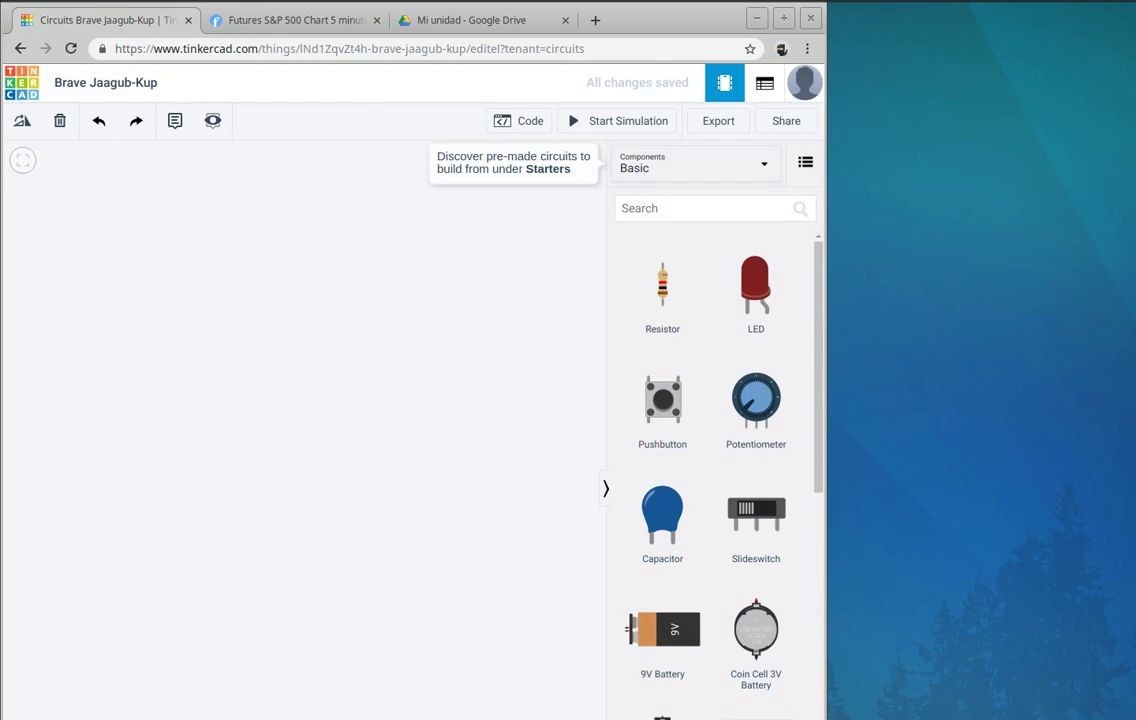
left_click_drag(826, 716, 1130, 711)
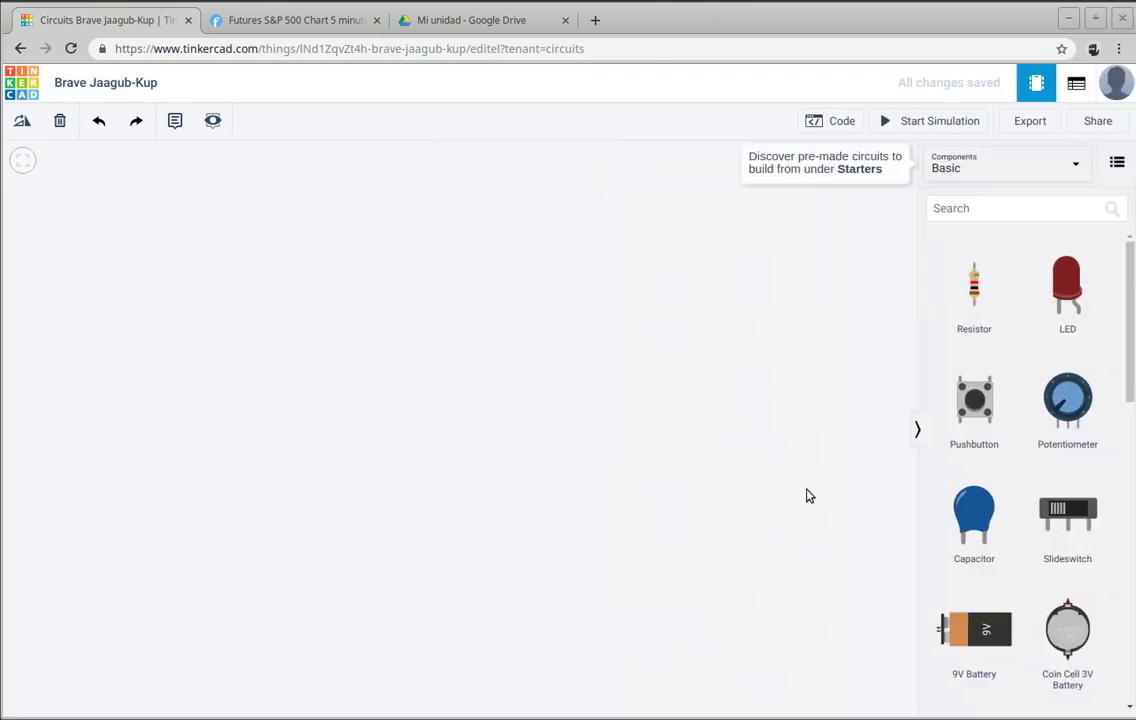
left_click(987, 210)
type("ba")
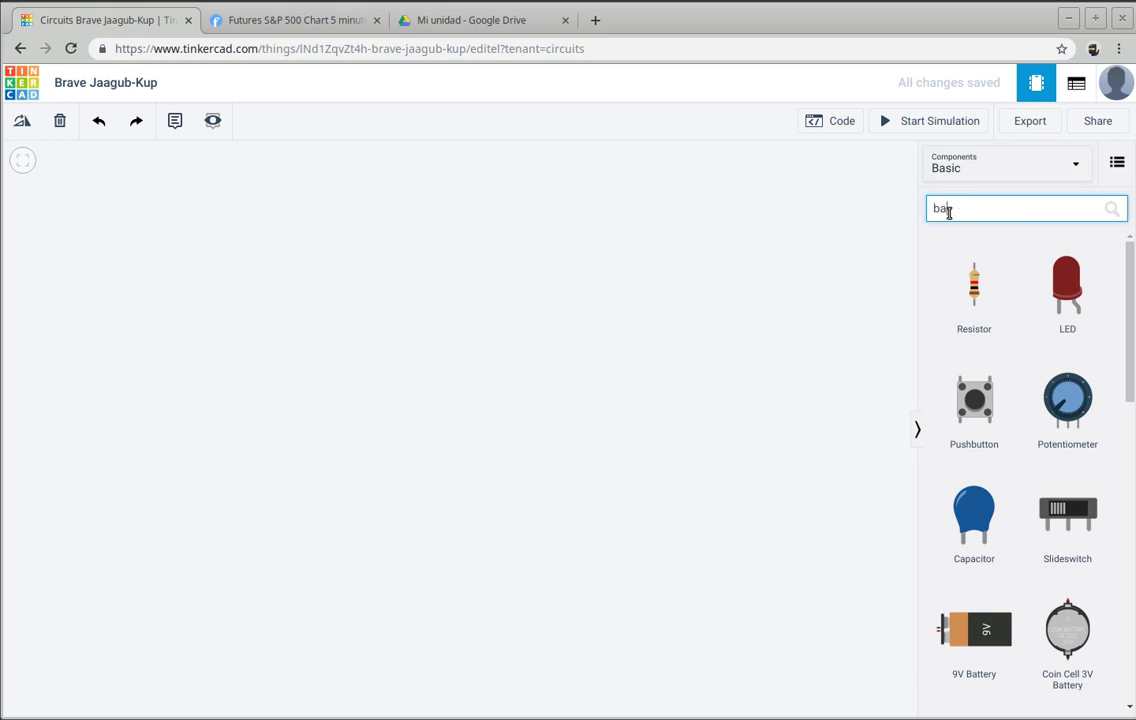
Step: Search 'bat' and place a 1.5V Battery on the canvas
type("t")
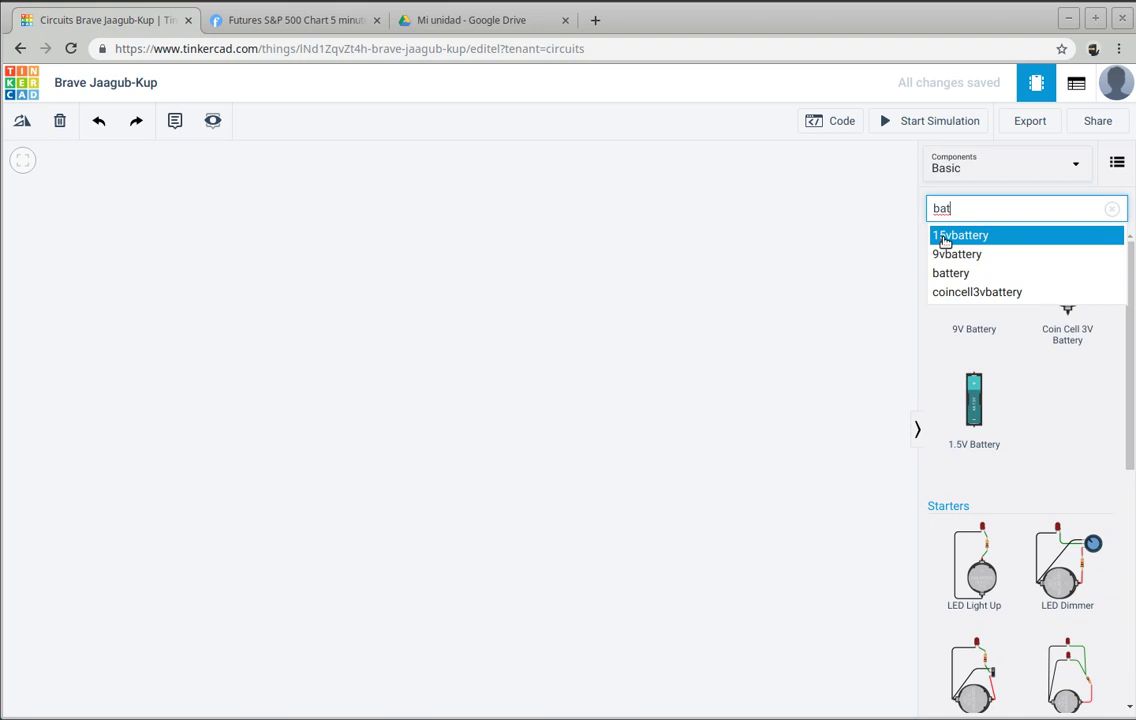
left_click(943, 237)
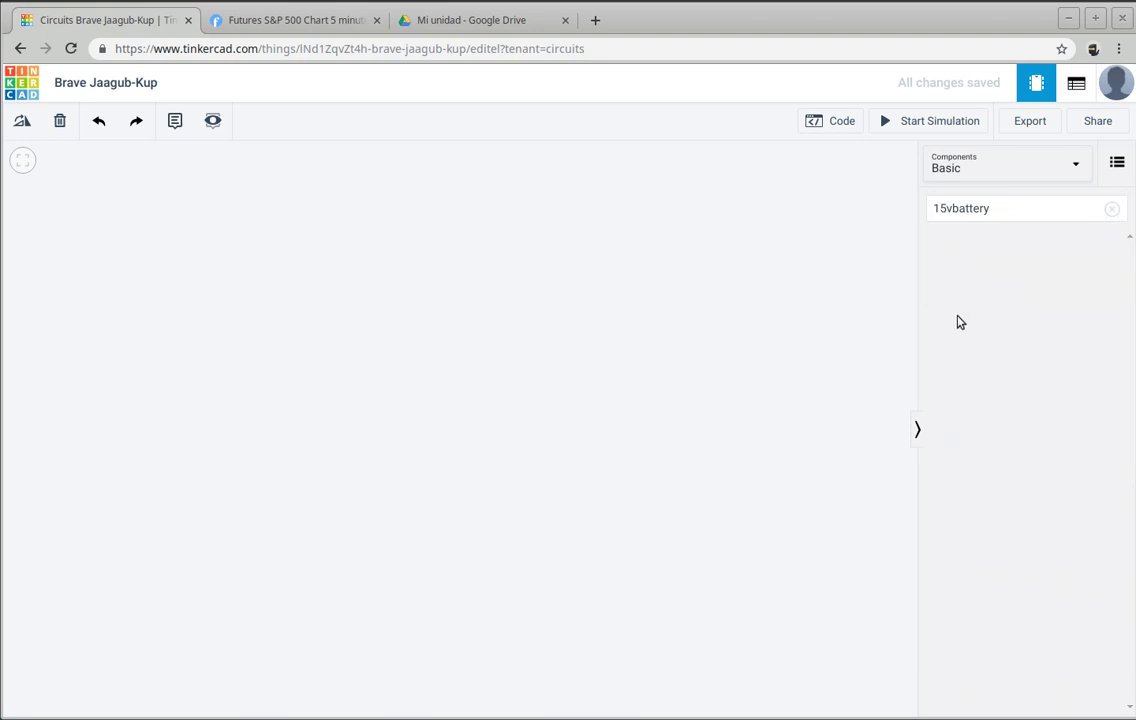
left_click(1002, 205)
key("BackSpace")
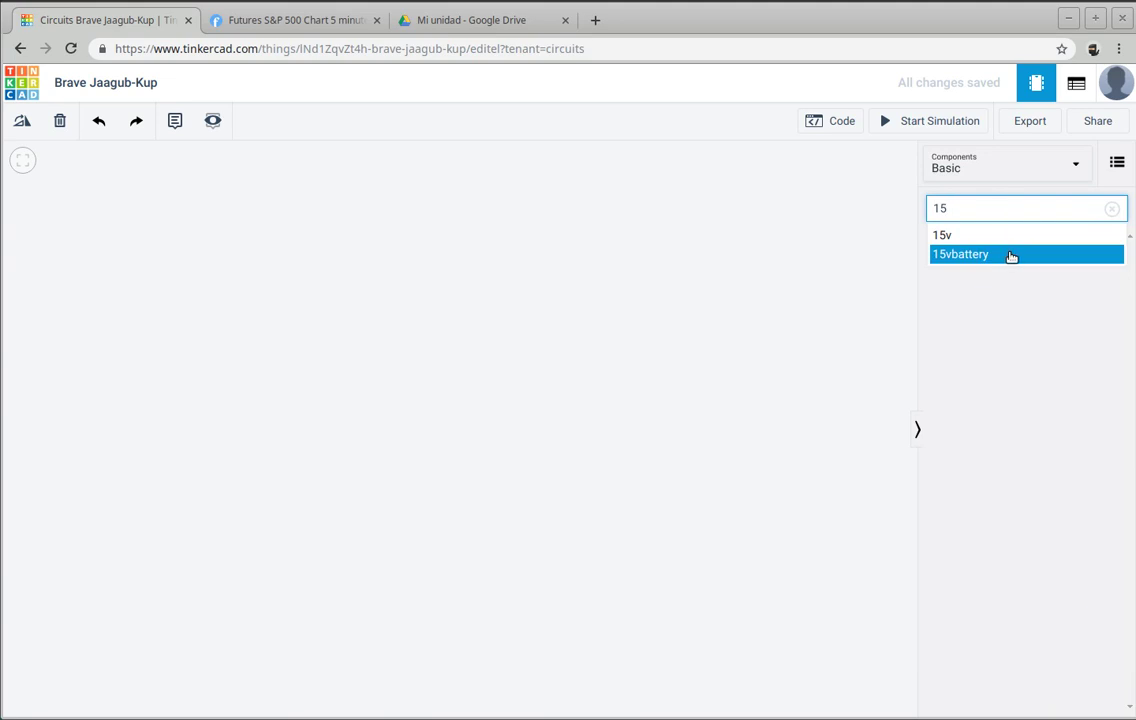
left_click(1008, 253)
left_click_drag(1016, 208, 903, 208)
key("BackSpace")
type("b")
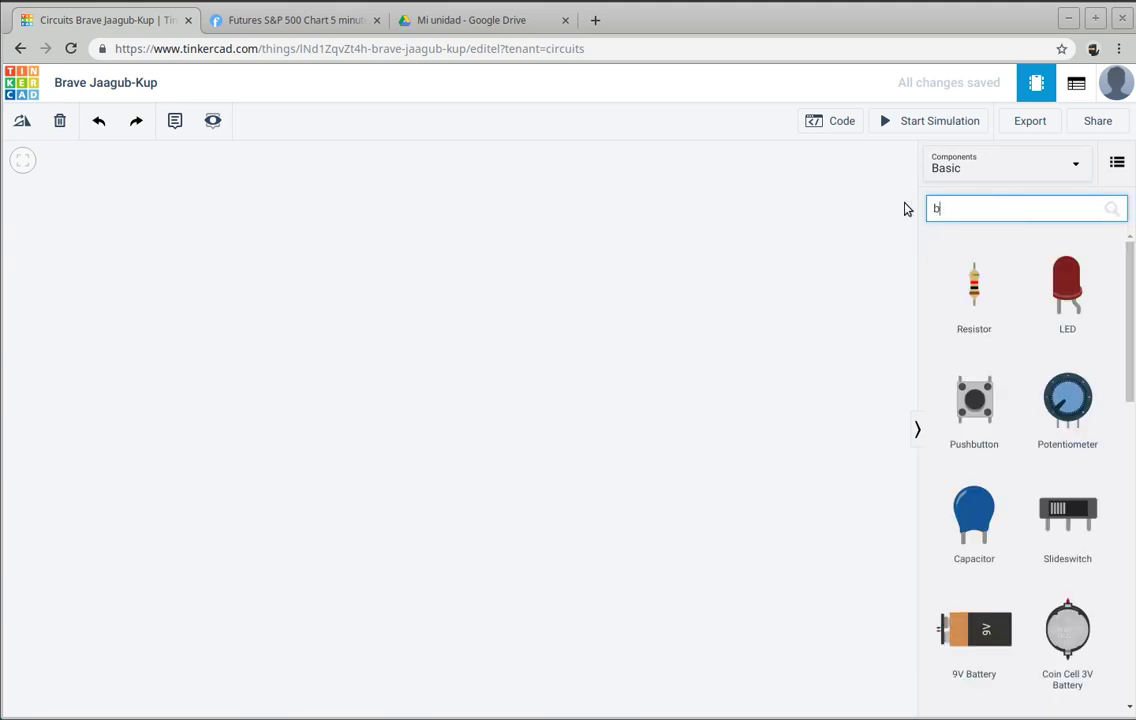
type("at")
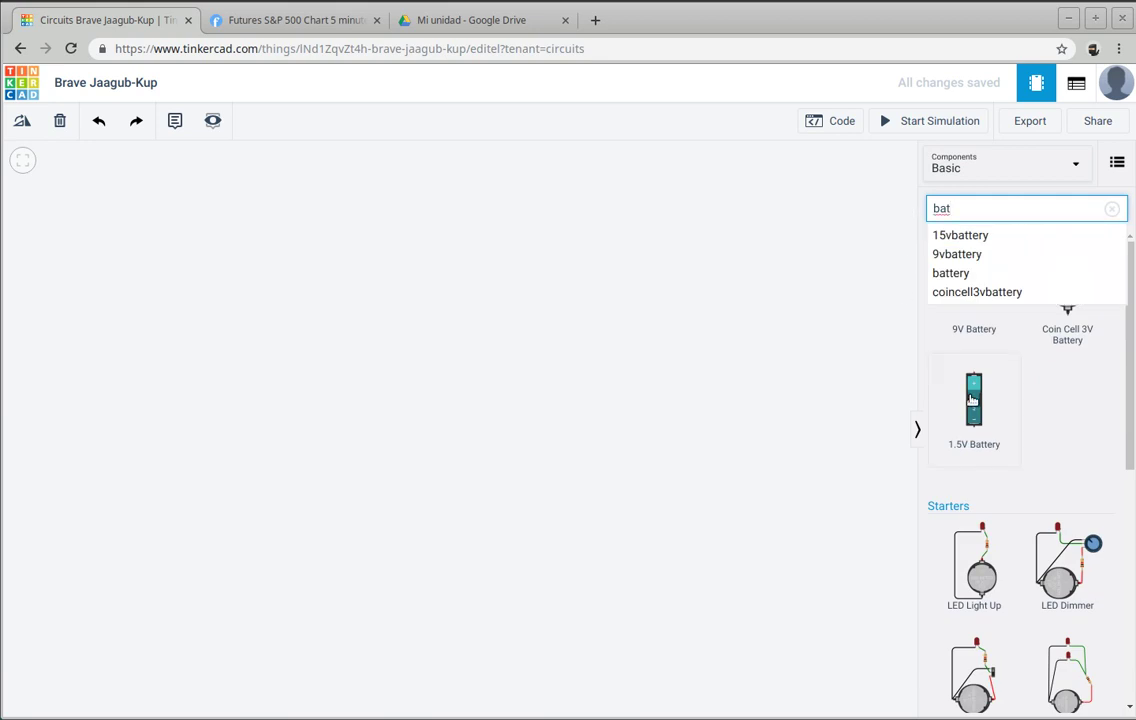
mouse_move(972, 398)
left_mouse_down()
mouse_move(246, 411)
mouse_move(112, 373)
mouse_move(152, 362)
mouse_move(152, 347)
left_mouse_up()
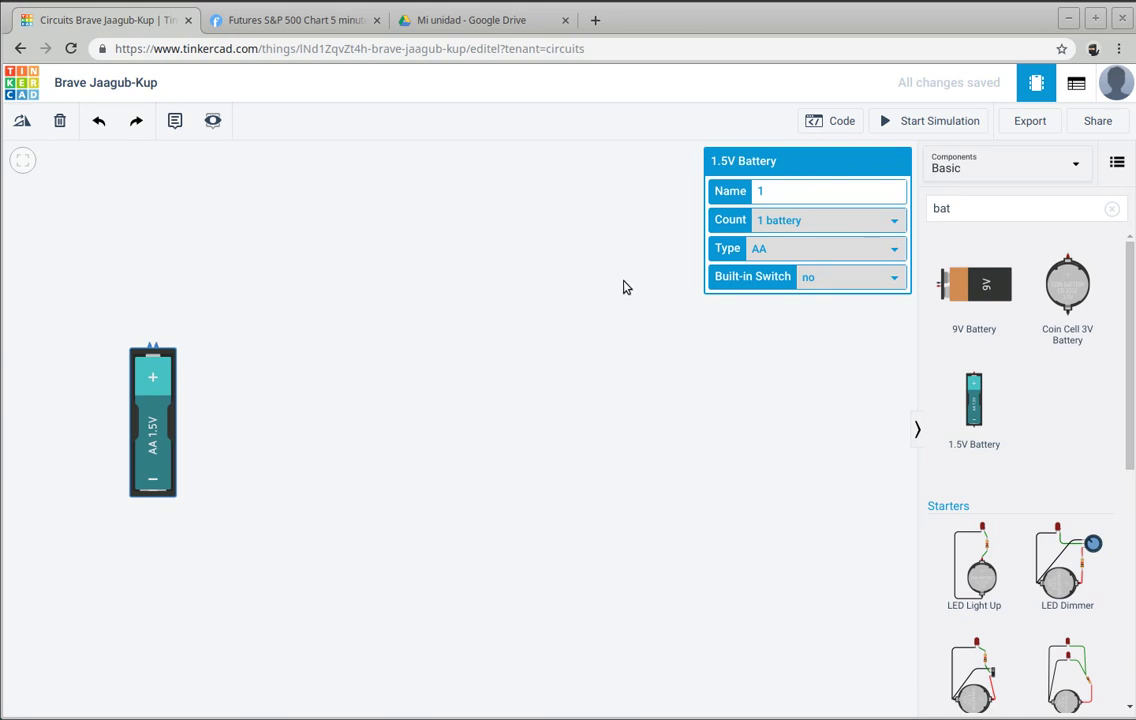
Step: Set the battery holder's count to 2 batteries
left_click(894, 228)
left_click(867, 254)
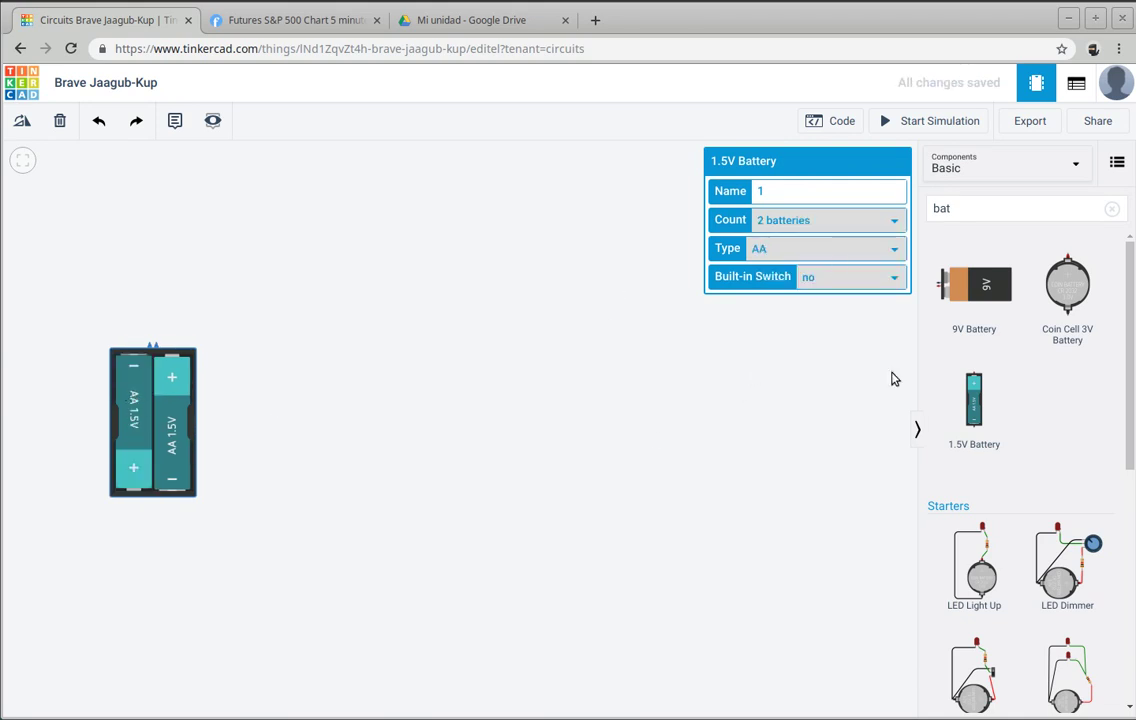
left_click_drag(1058, 212, 918, 211)
Step: Search 'pot' and place a potentiometer above the battery pack
type("ot")
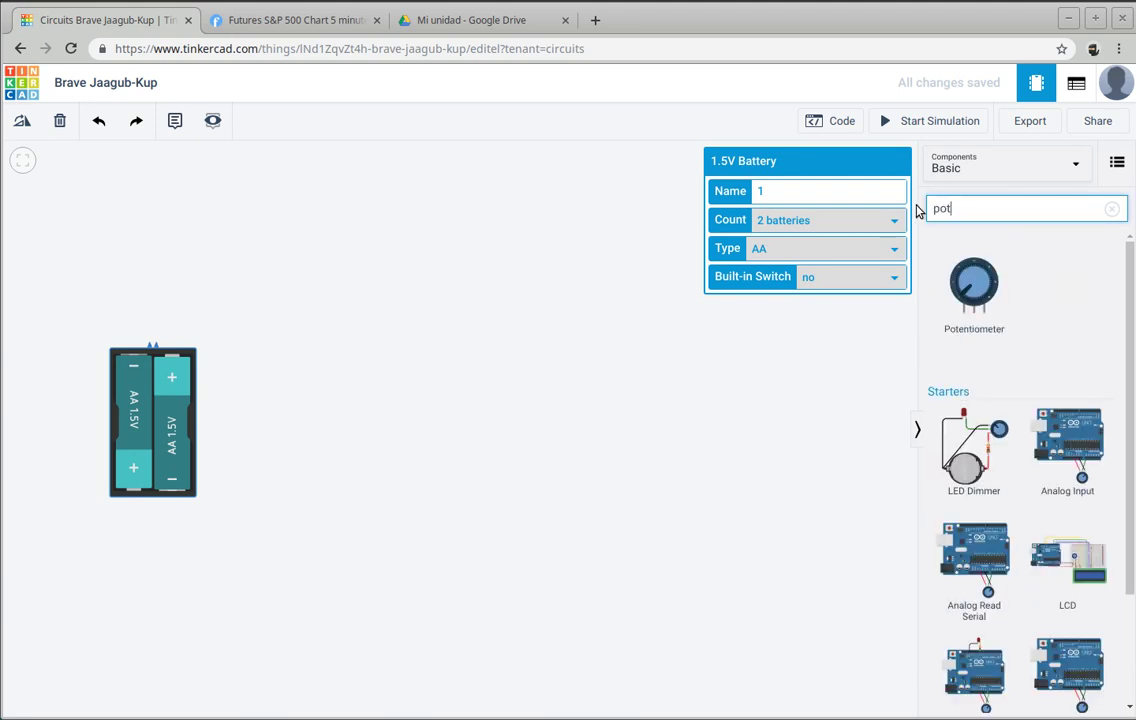
key("Escape")
mouse_move(974, 290)
left_mouse_down()
mouse_move(162, 245)
mouse_move(155, 268)
left_mouse_up()
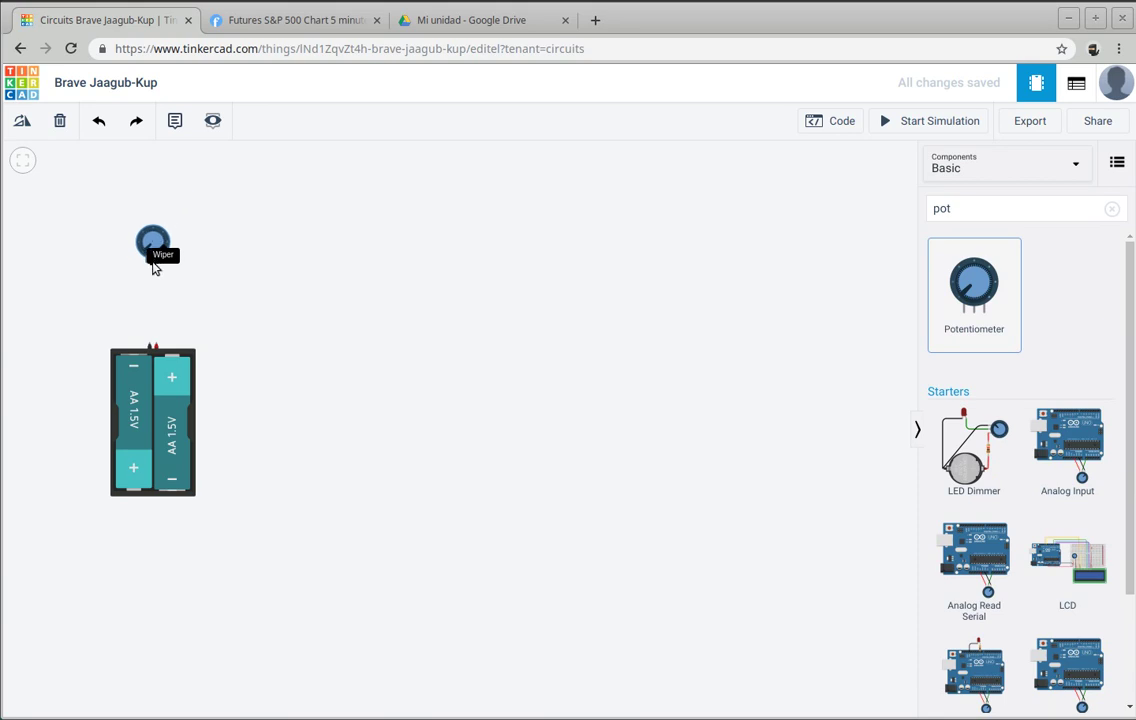
left_click(209, 290)
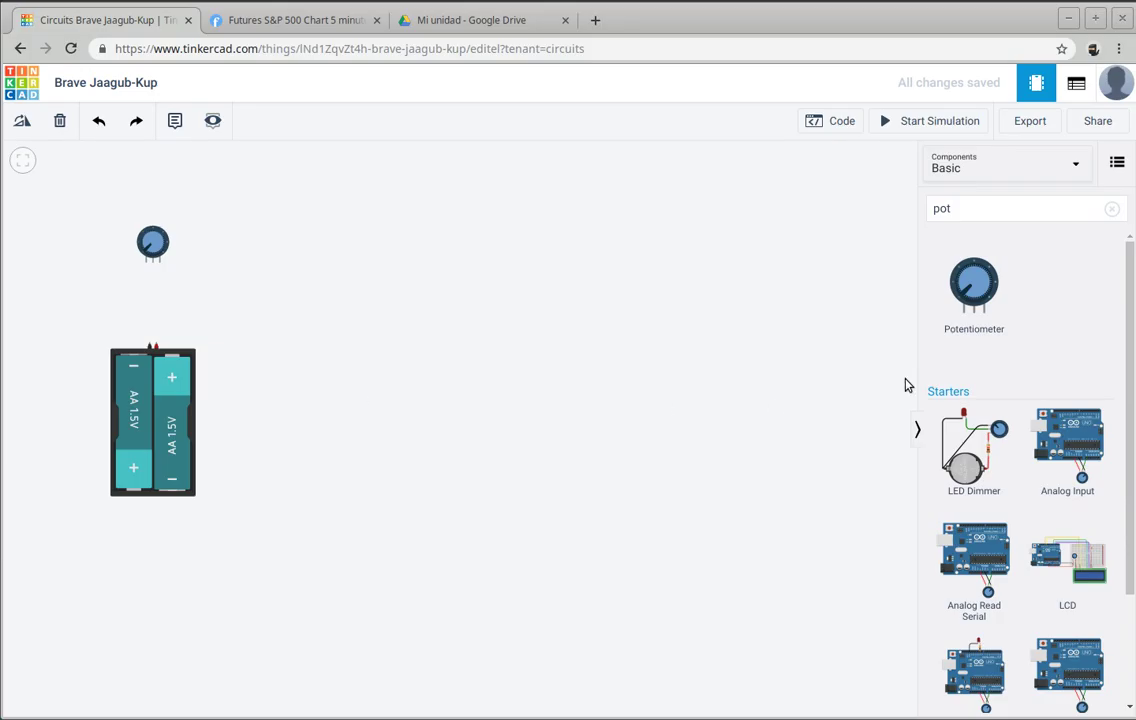
Step: Search 'resi' and place a resistor between the potentiometer and the battery pack
left_click(1019, 208)
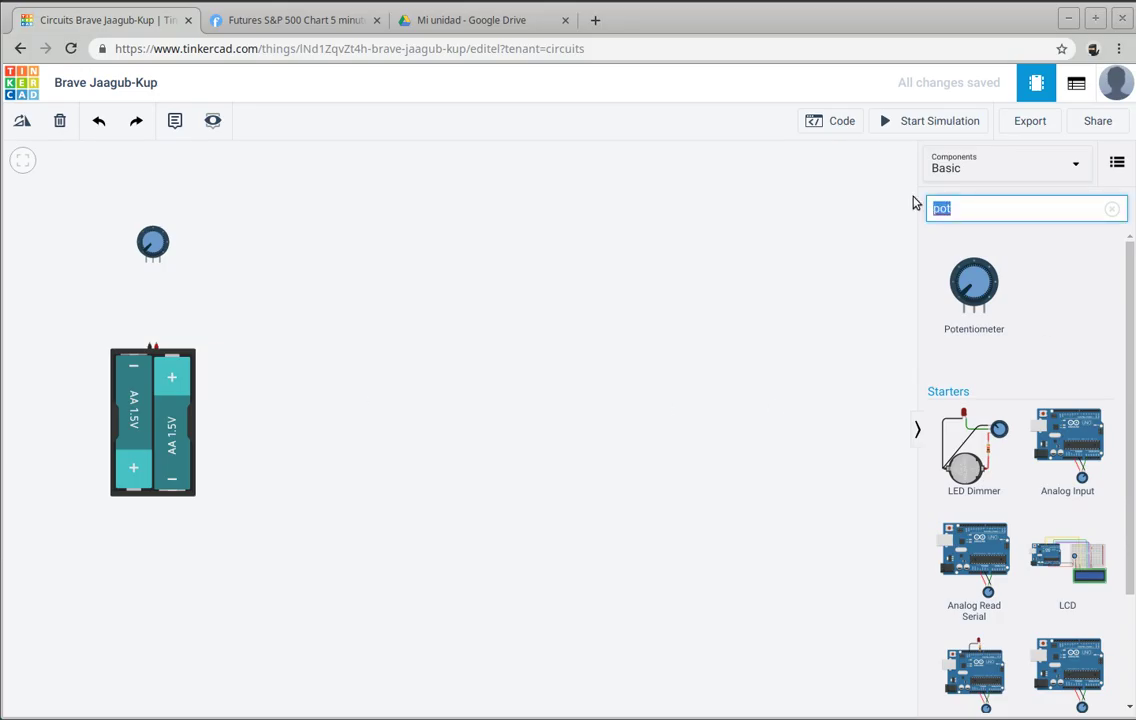
type("resi")
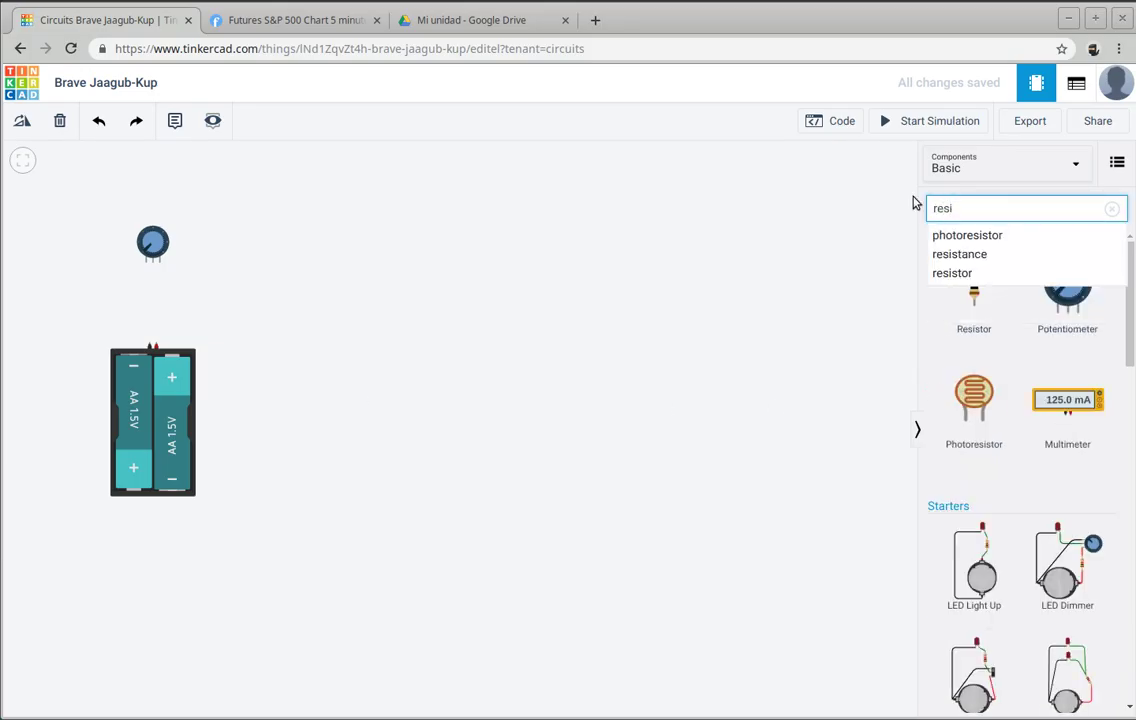
left_click_drag(948, 298, 165, 316)
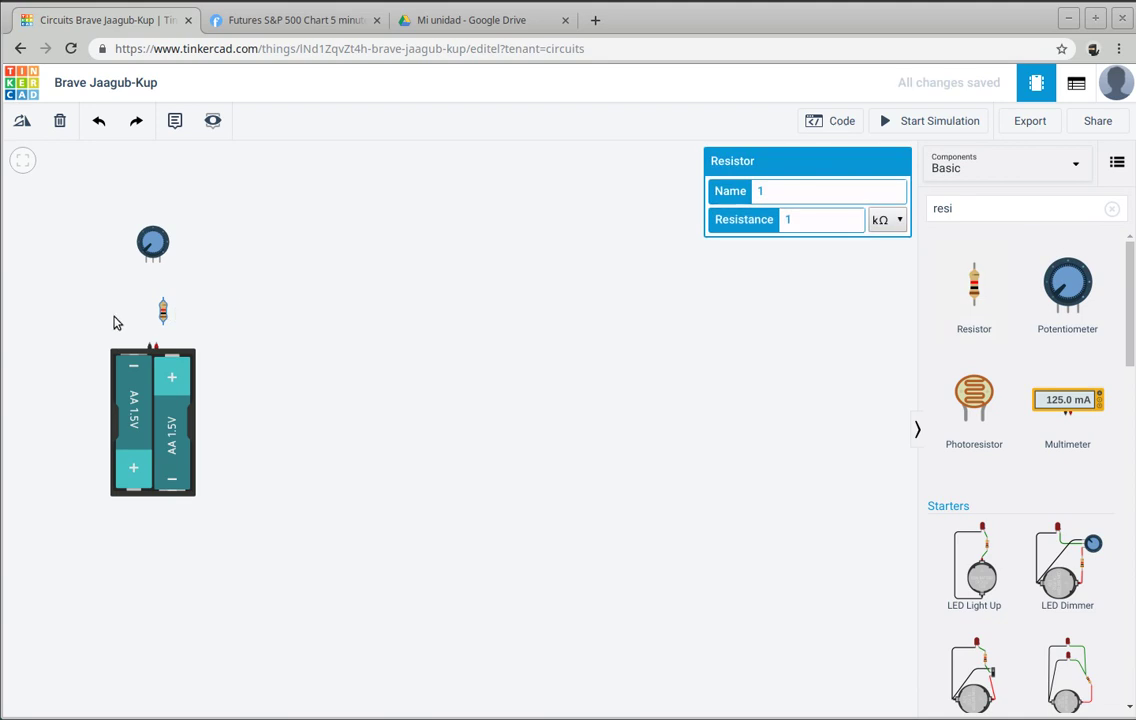
left_click(22, 160)
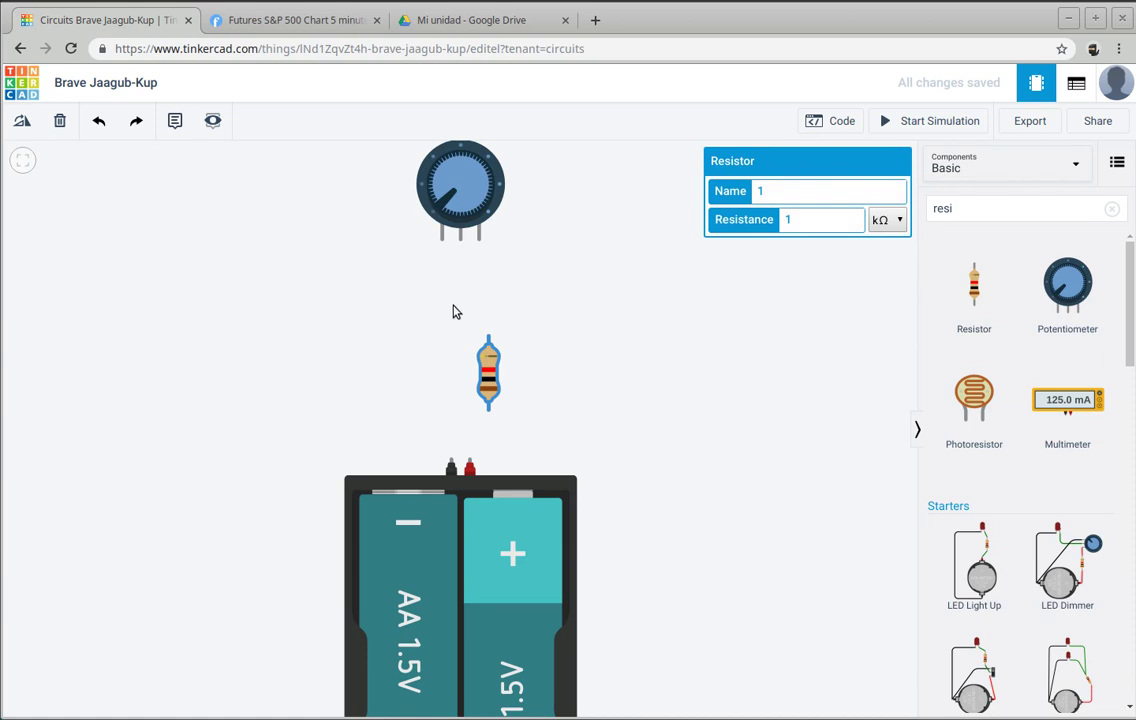
Step: Wire the battery's negative terminal to the potentiometer's Terminal 1
left_click(451, 463)
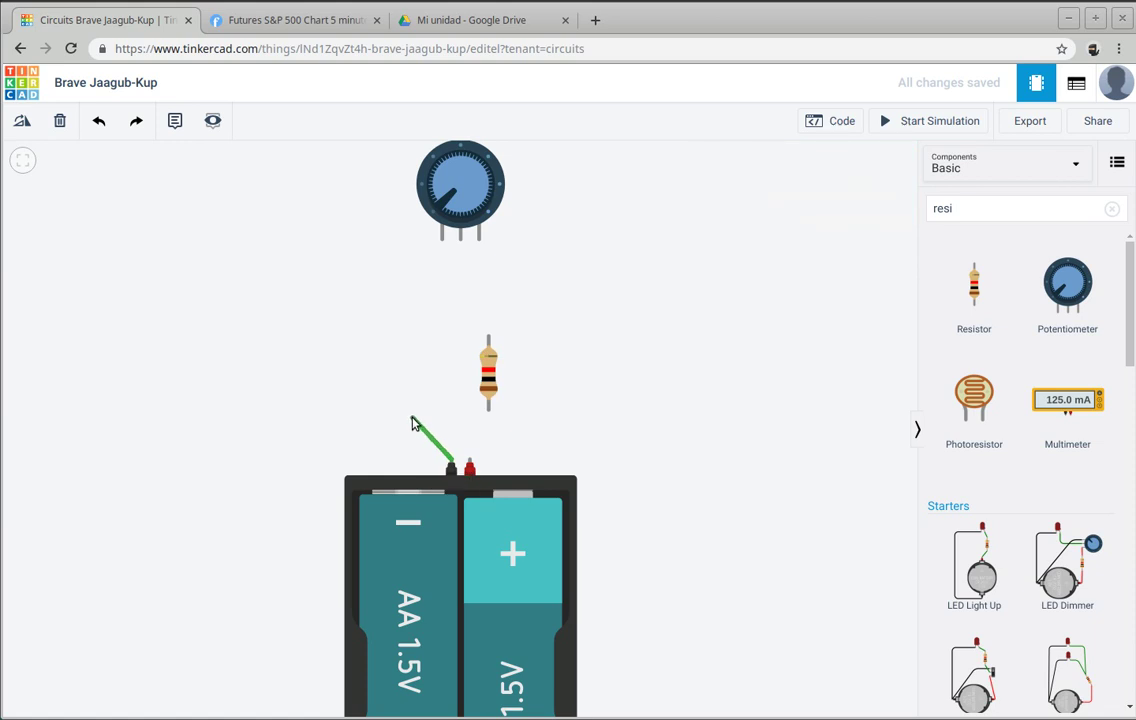
left_click(411, 422)
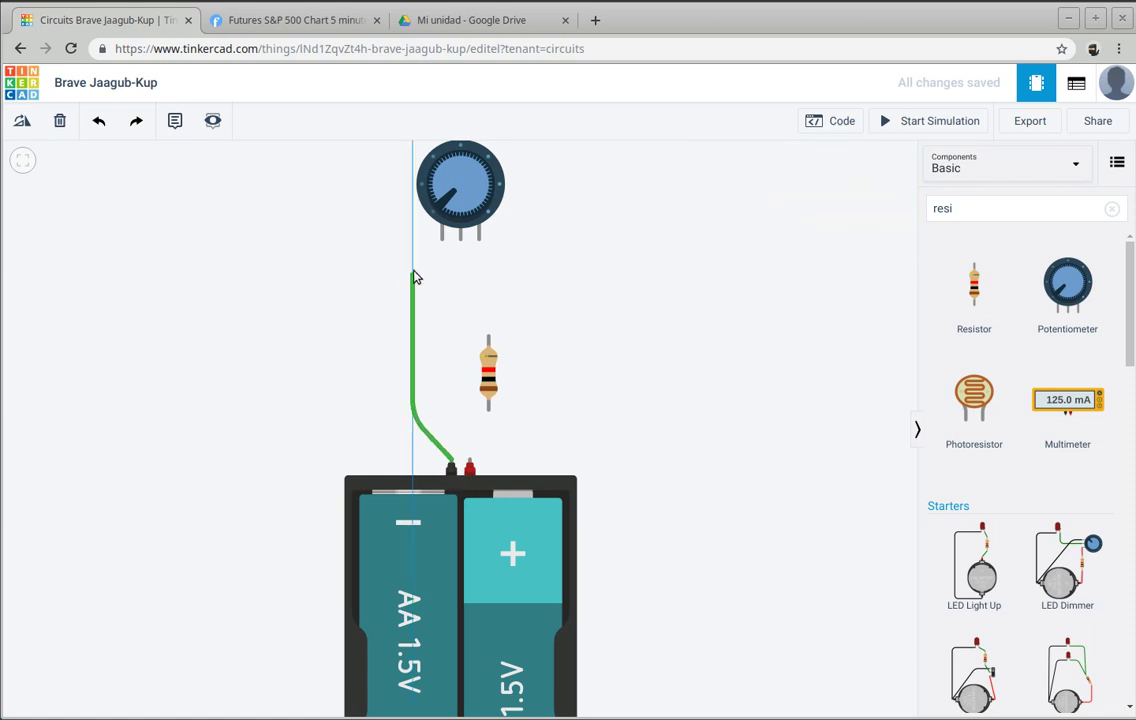
left_click(412, 261)
left_click(442, 238)
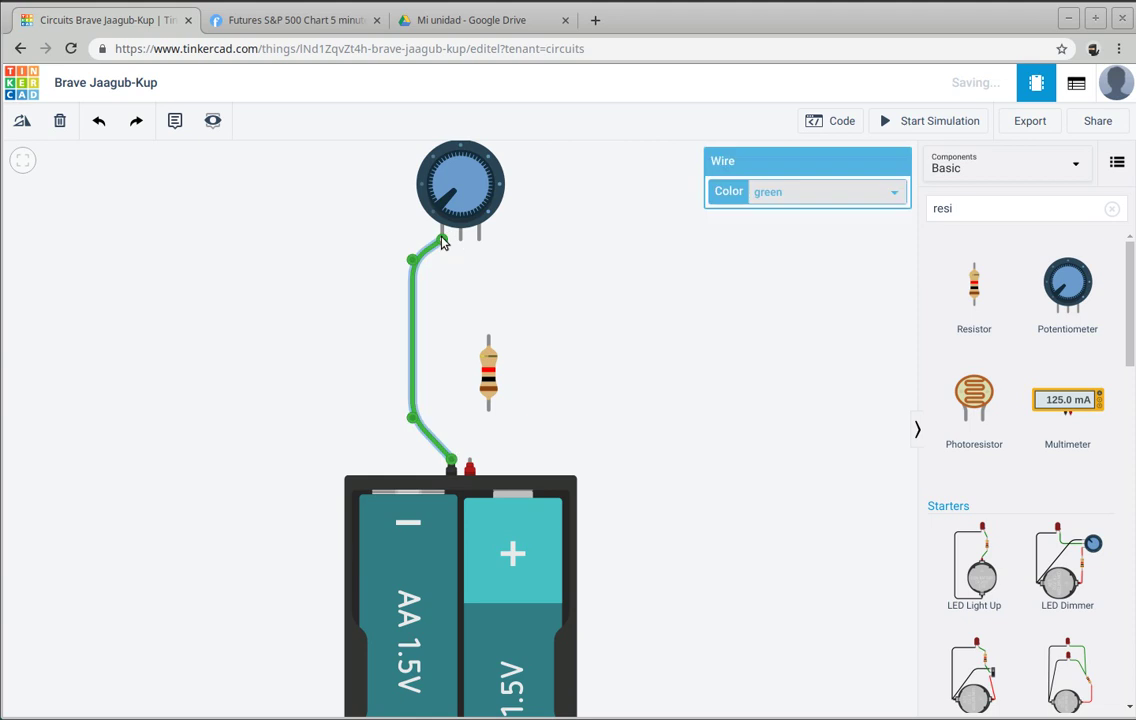
Step: Wire the battery's positive terminal through the resistor to the potentiometer's Terminal 2
left_click(470, 462)
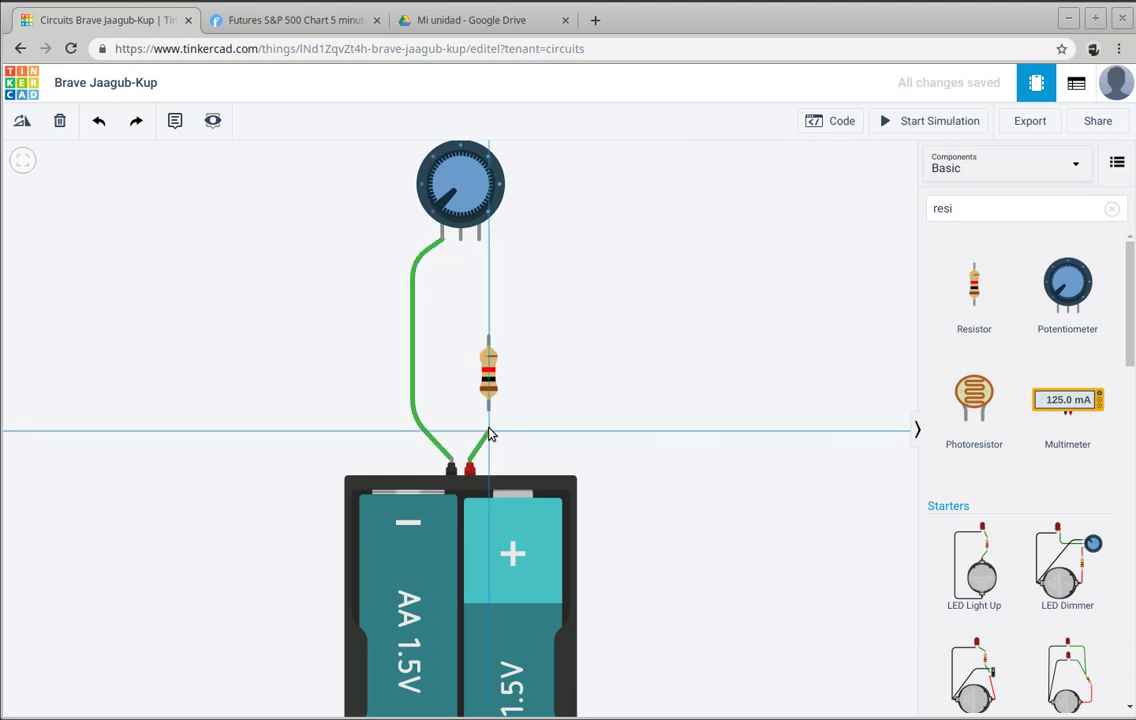
left_click(488, 411)
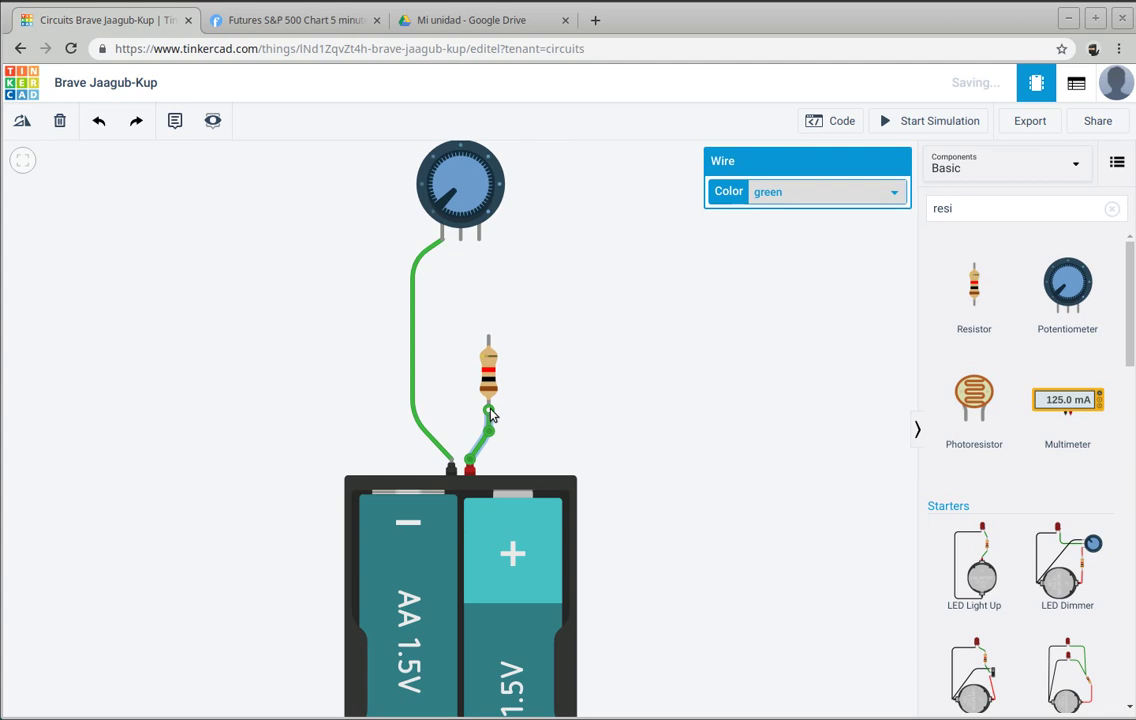
left_click(488, 337)
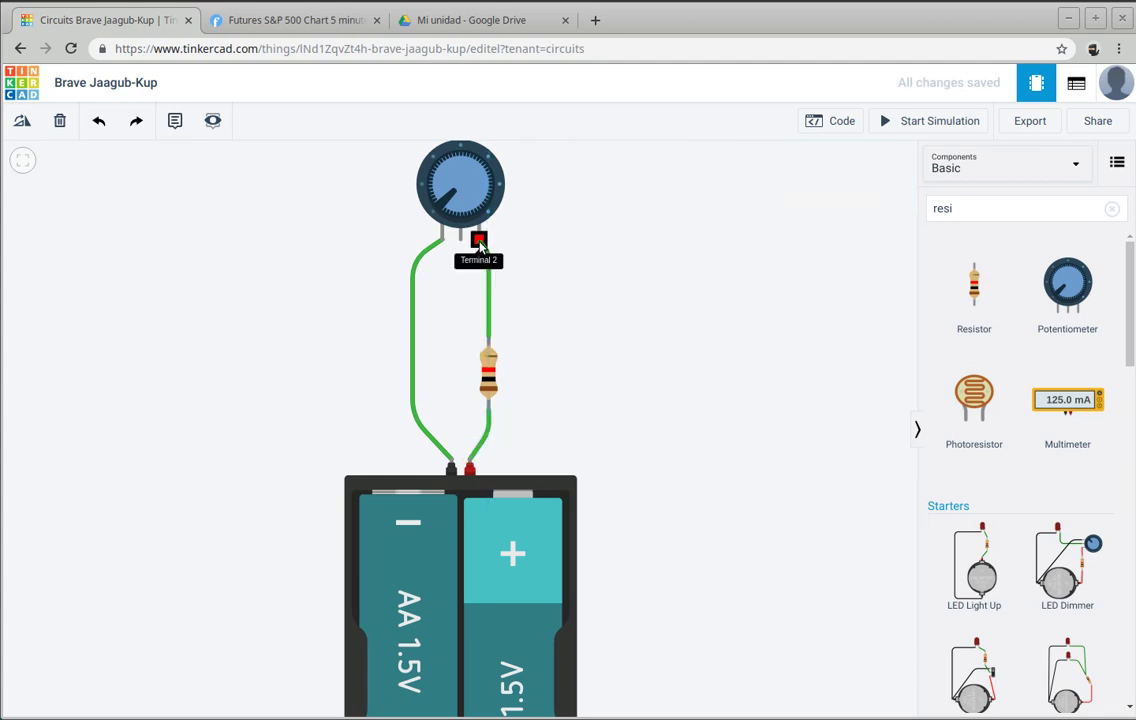
left_click(480, 240)
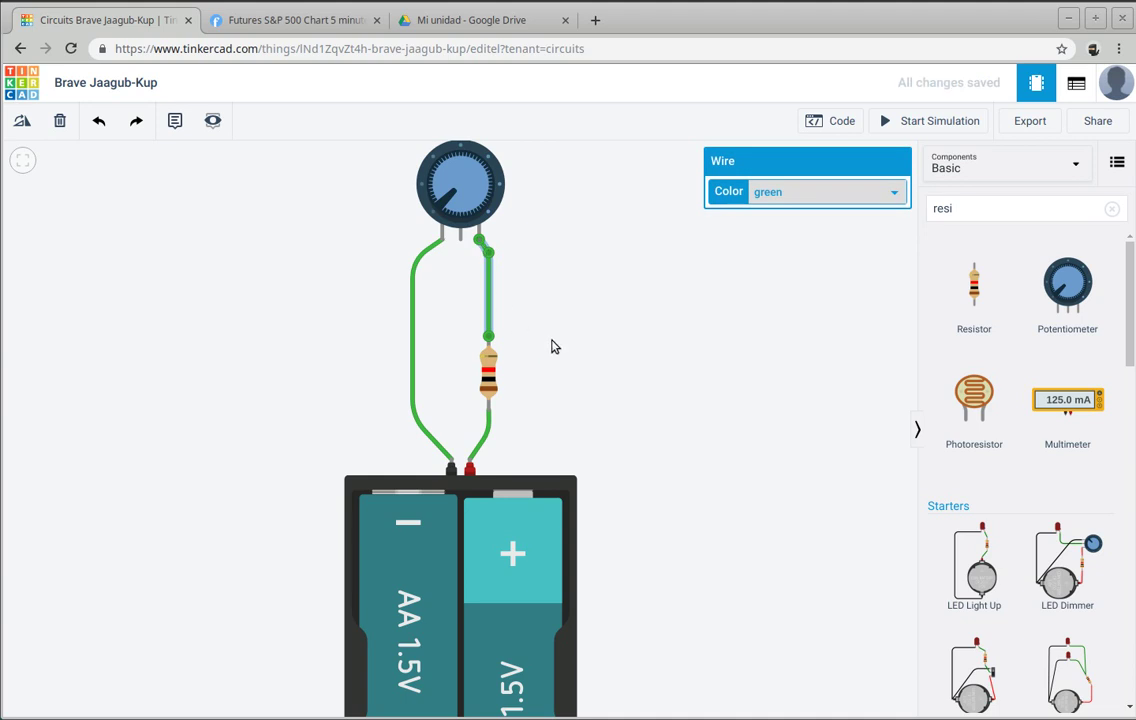
Step: Set the resistor's resistance to 47 Ω
left_click(498, 379)
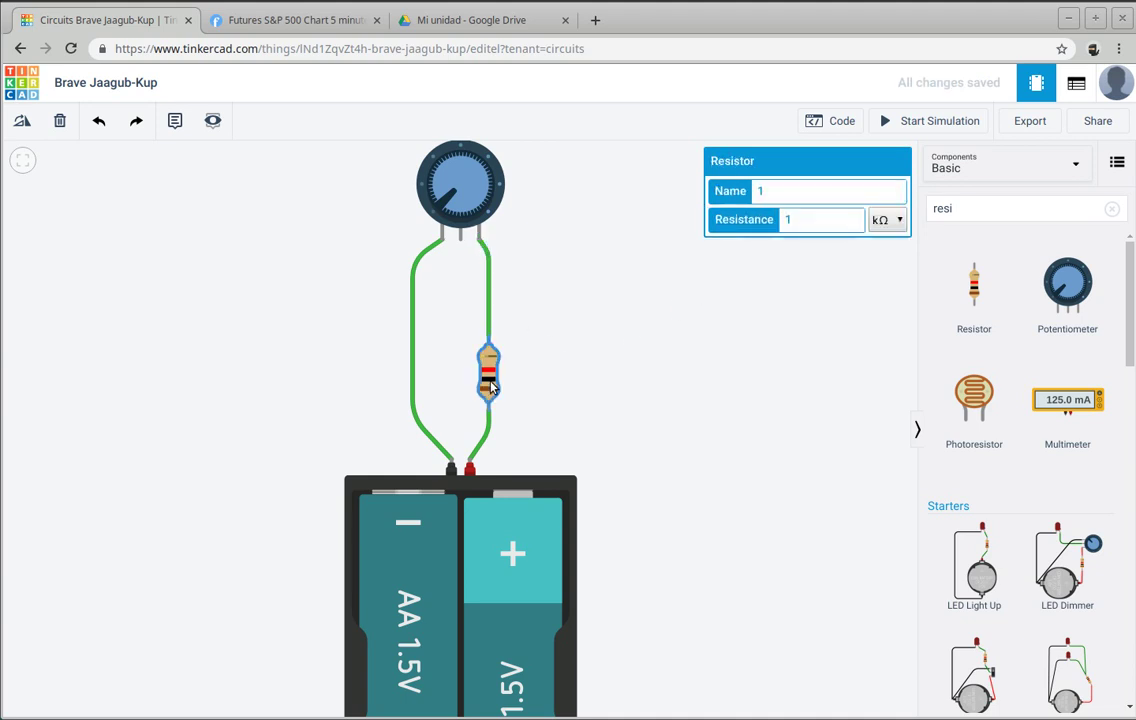
left_click(900, 222)
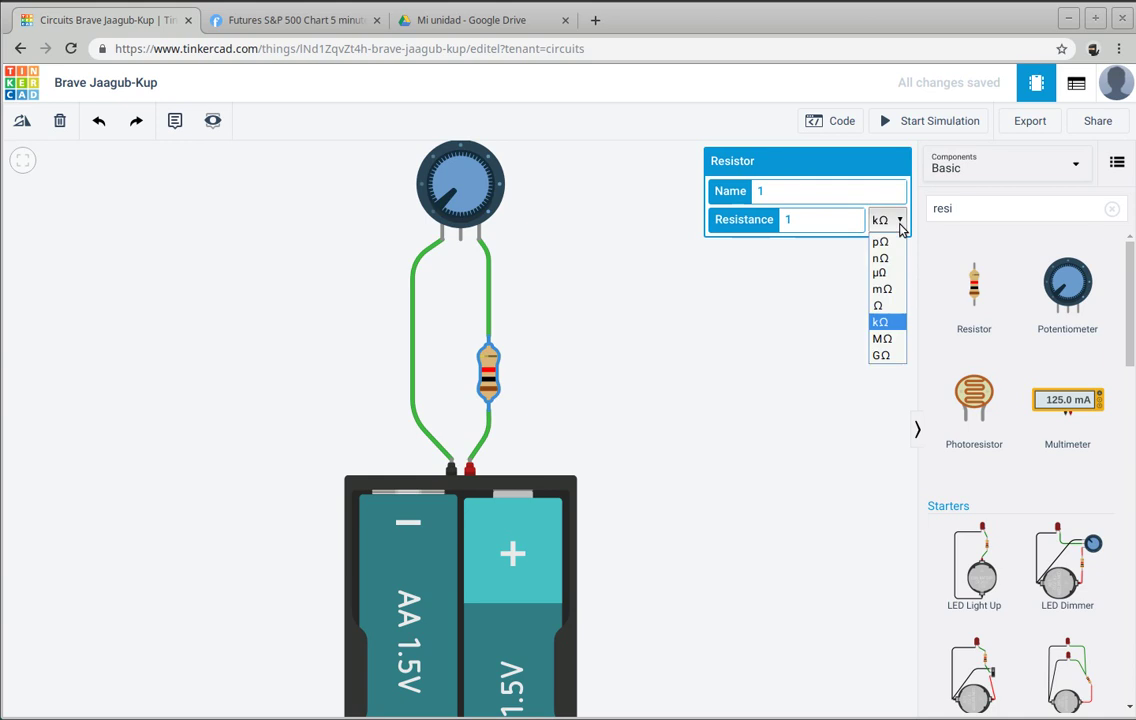
left_click(880, 307)
left_click_drag(807, 225, 783, 219)
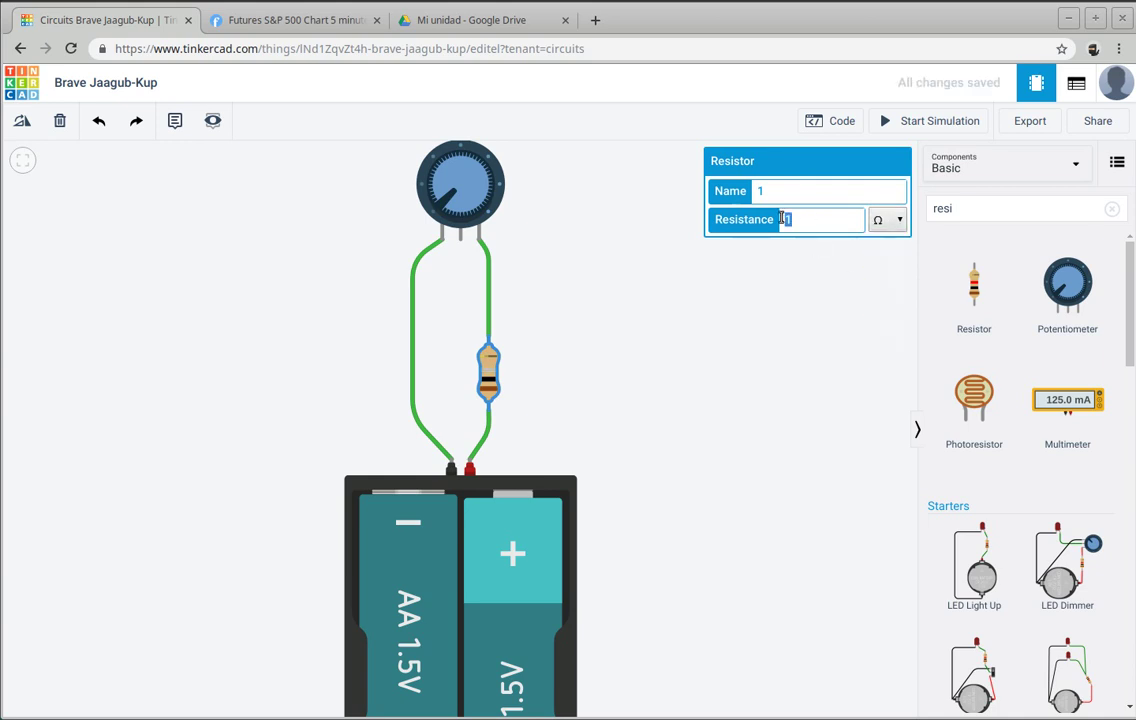
type("47")
left_click(768, 325)
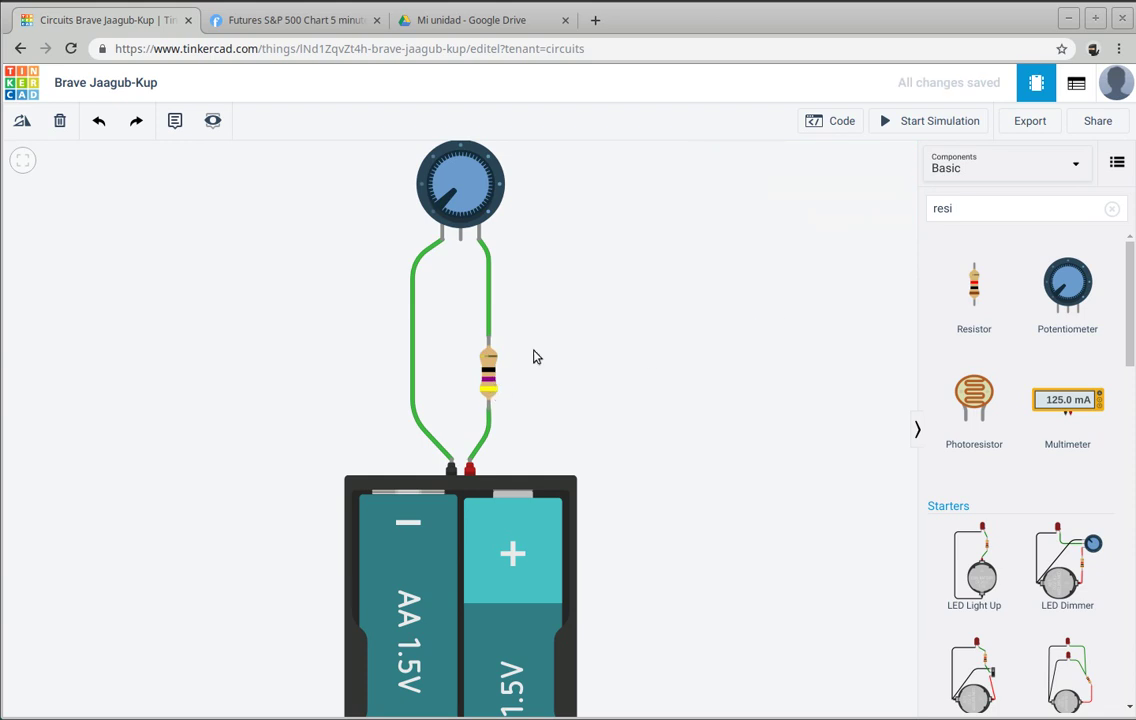
Step: Set the potentiometer's resistance to 50 Ω instead of 250 kΩ
left_click(497, 213)
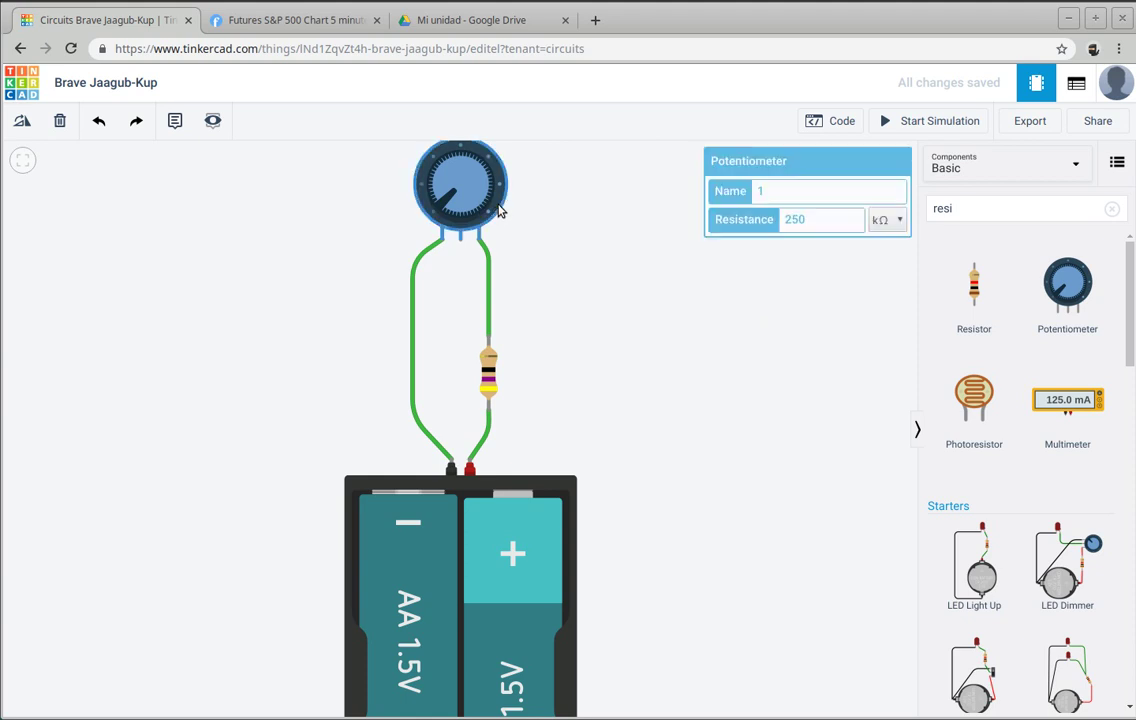
left_click(888, 220)
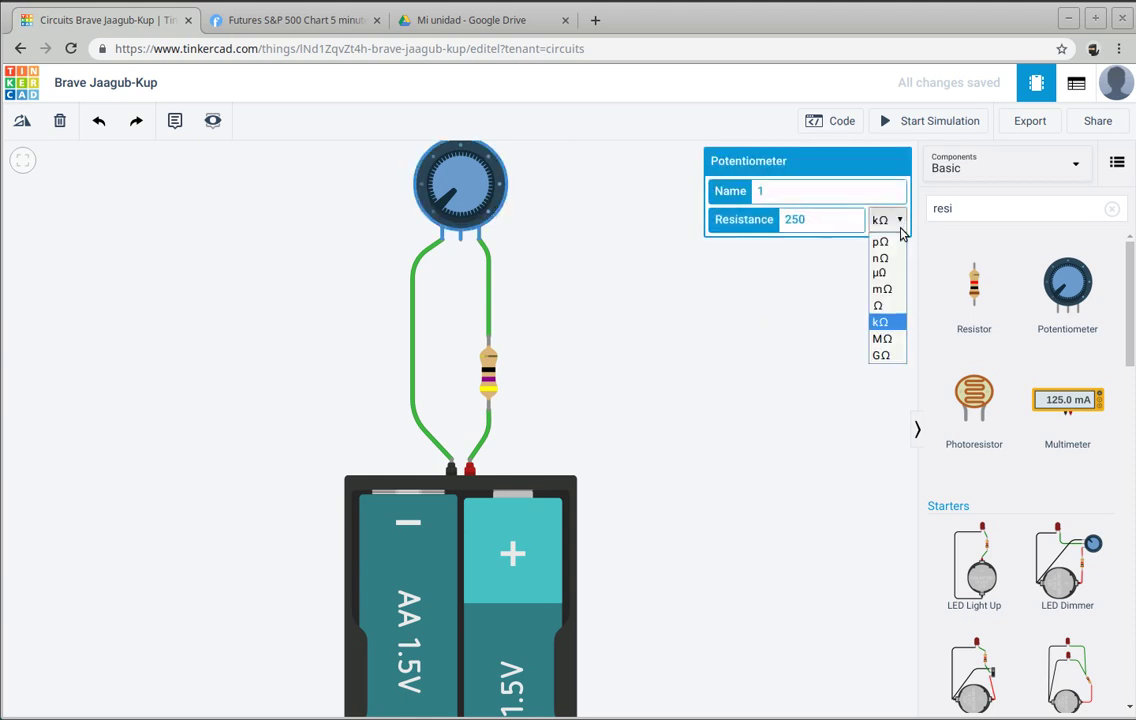
left_click(870, 291)
left_click_drag(822, 222, 773, 226)
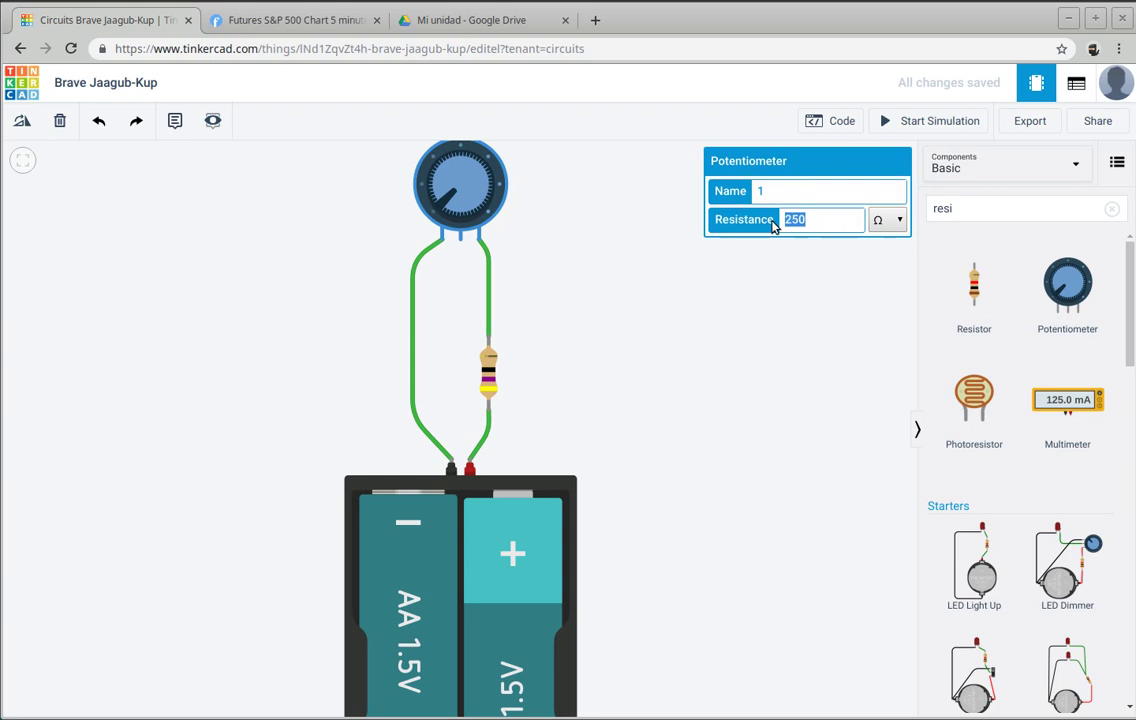
type("50")
left_click(752, 330)
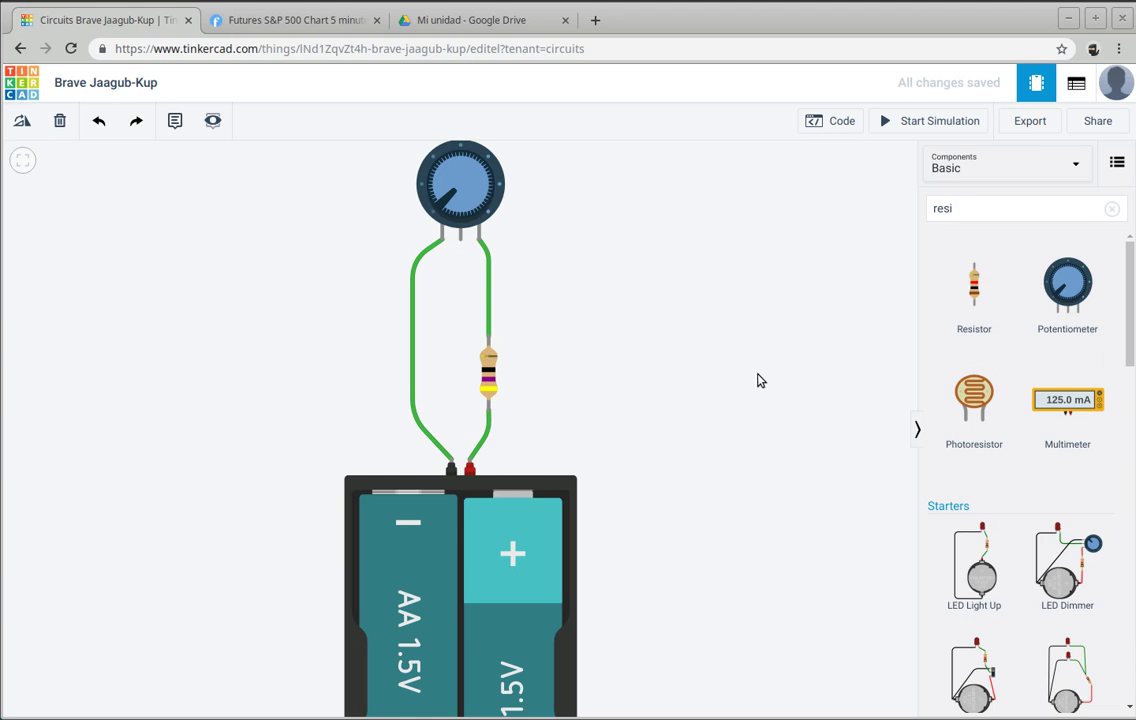
Step: Search 'led' and place a red LED to the right of the resistor
scroll(795, 393, "up", 1)
scroll(795, 393, "up", 1)
scroll(795, 393, "up", 1)
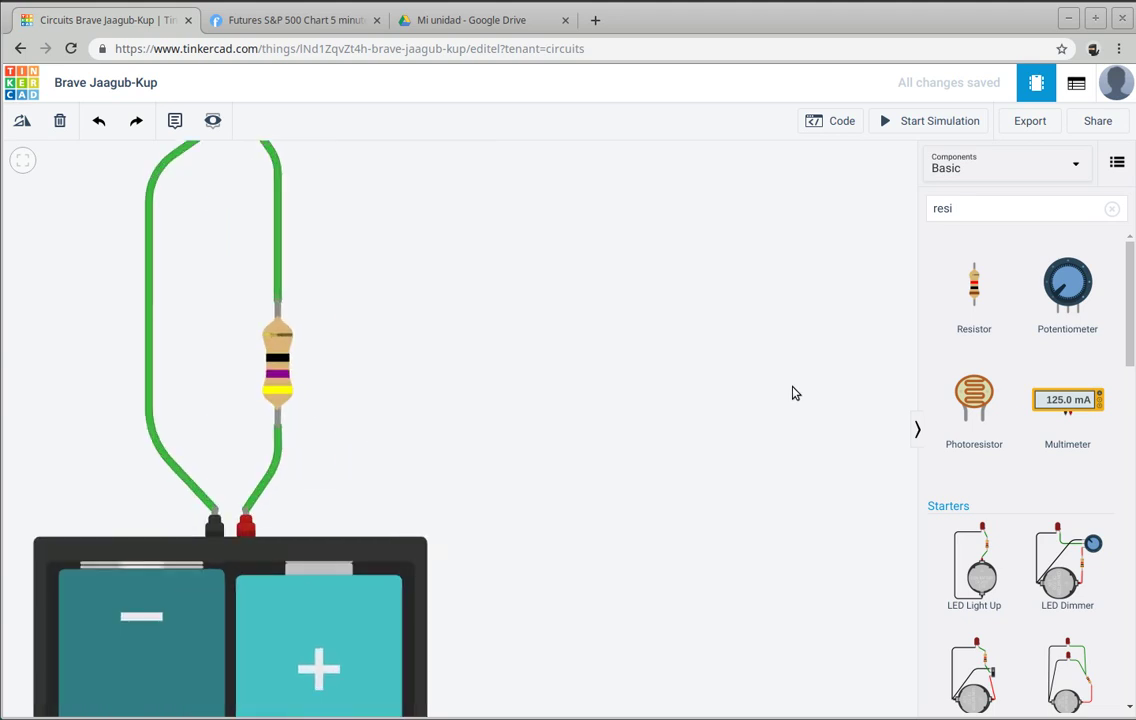
scroll(795, 393, "up", 1)
scroll(795, 393, "down", 1)
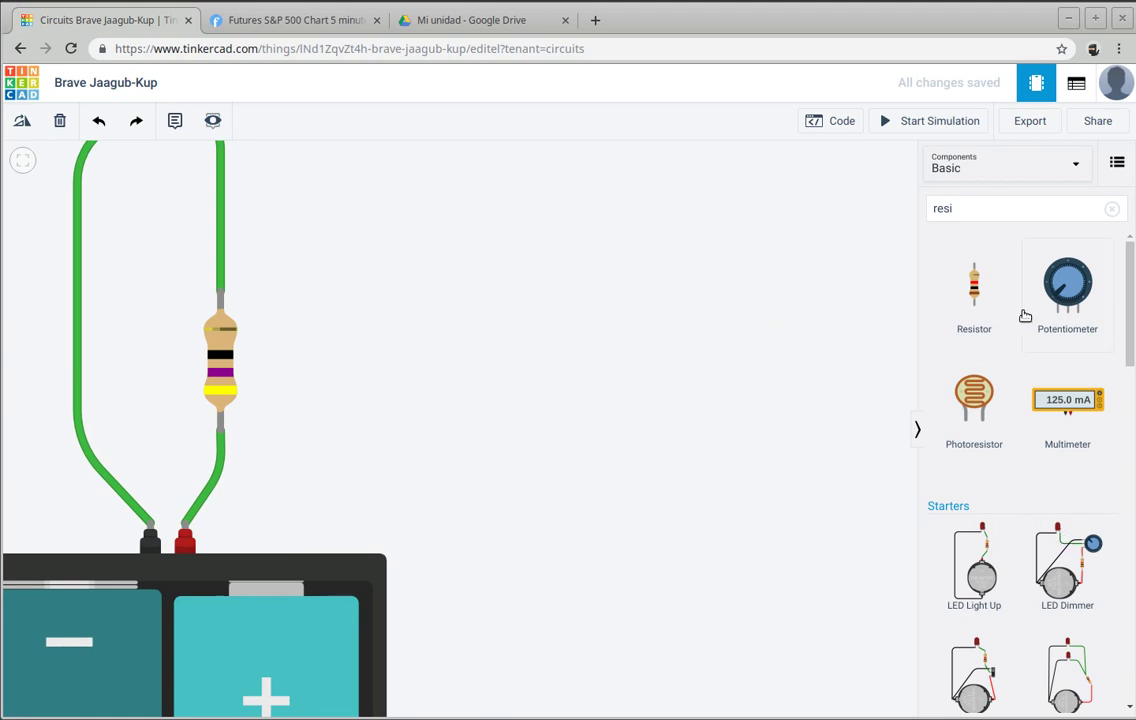
double_click(986, 210)
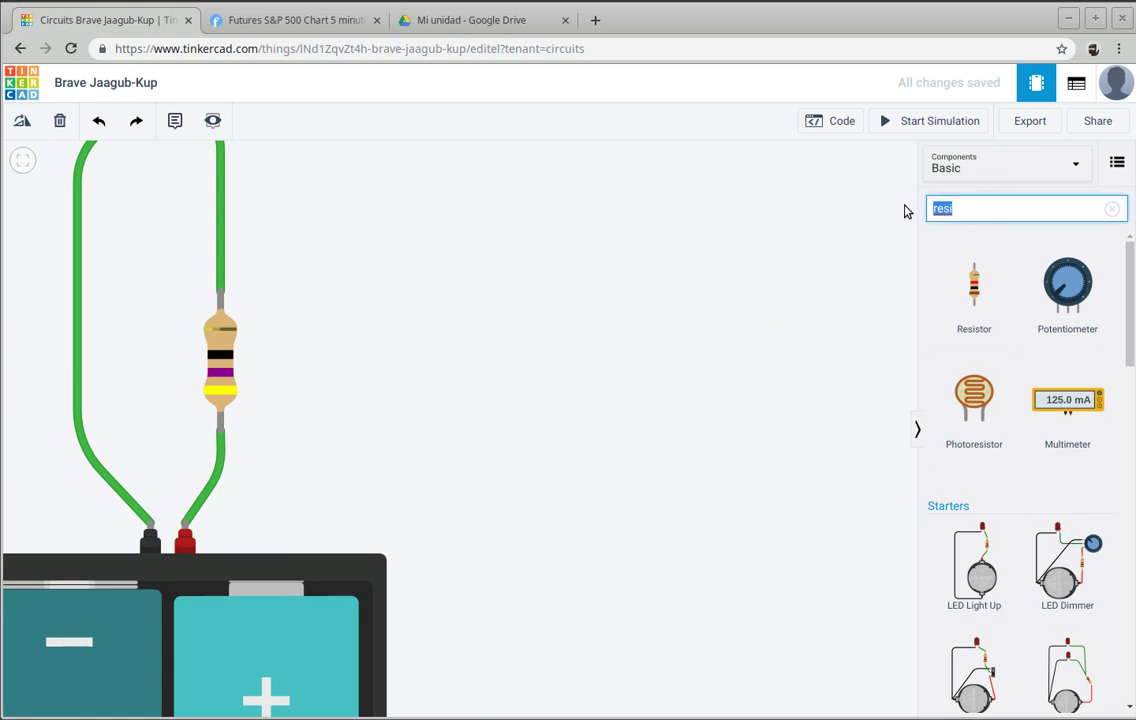
type("led")
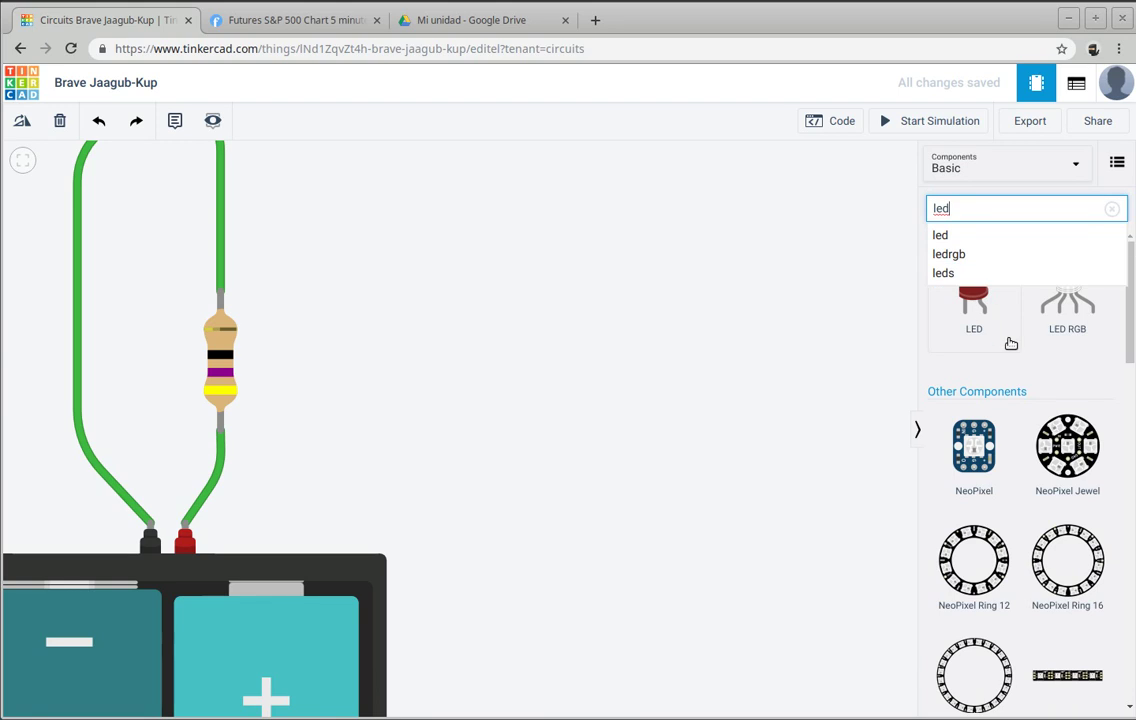
left_click_drag(990, 320, 600, 336)
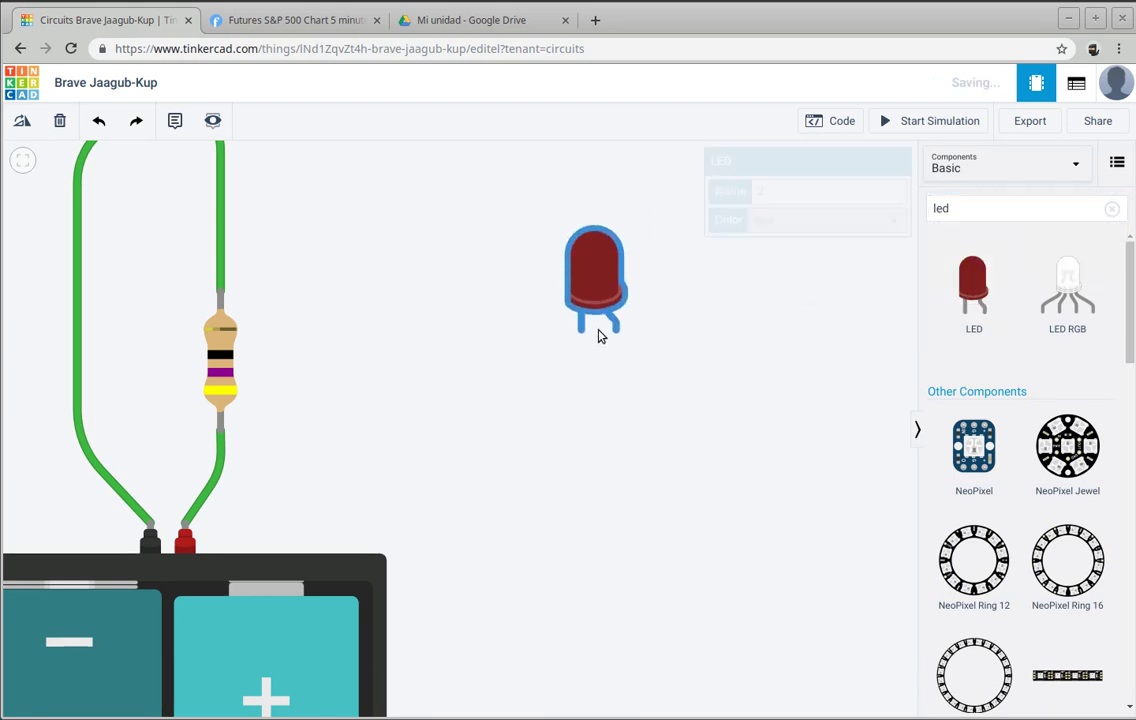
mouse_move(583, 290)
left_mouse_down()
mouse_move(613, 360)
mouse_move(640, 346)
left_mouse_up()
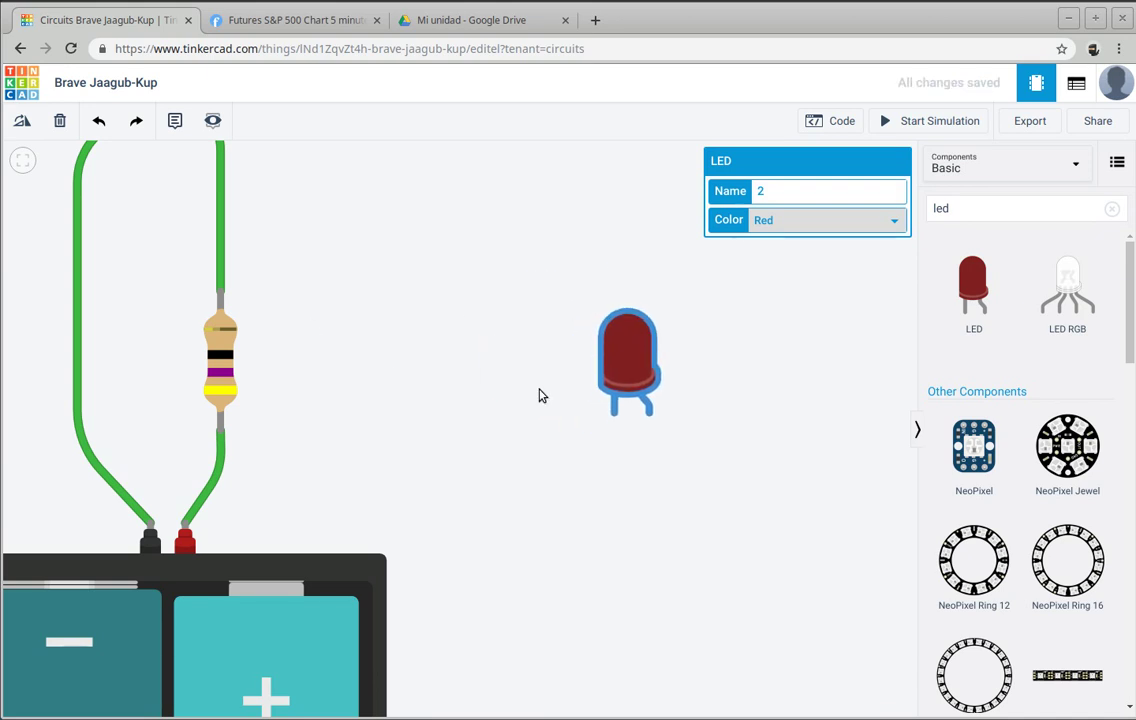
scroll(539, 396, "down", 1)
scroll(539, 396, "down", 1)
scroll(539, 396, "down", 1)
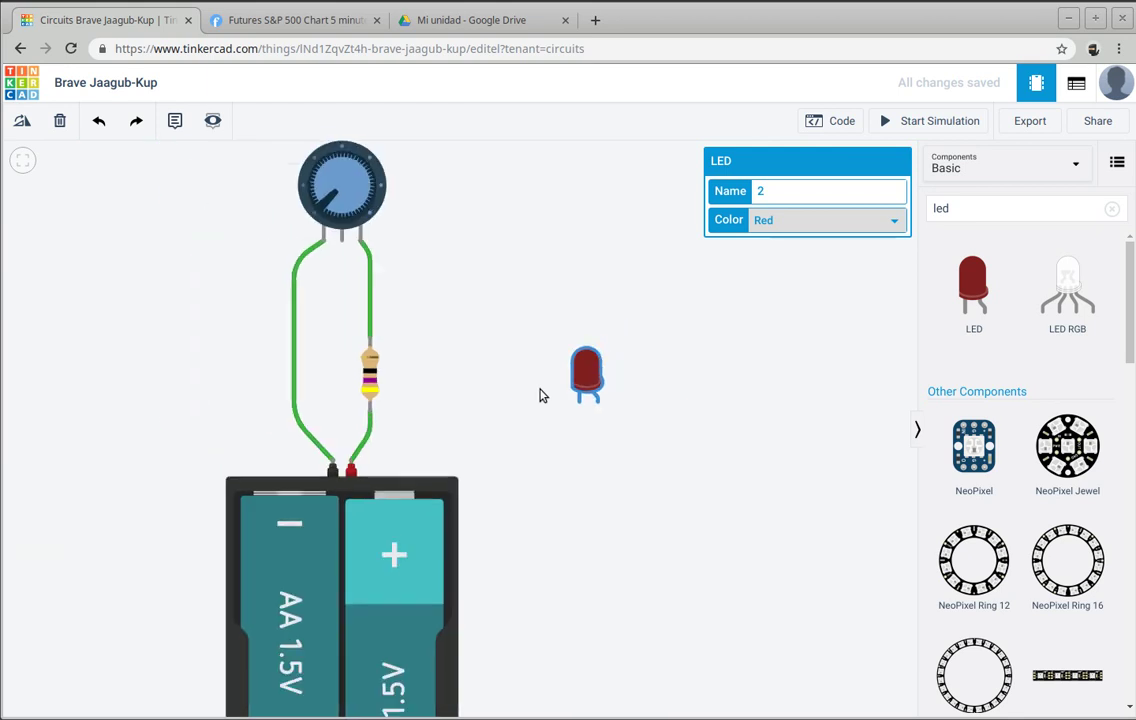
scroll(711, 427, "down", 1)
Step: Search 'met' and place the first multimeter above the LED circuit
mouse_move(733, 407)
left_mouse_down()
mouse_move(682, 421)
mouse_move(573, 413)
mouse_move(607, 410)
mouse_move(587, 412)
left_mouse_up()
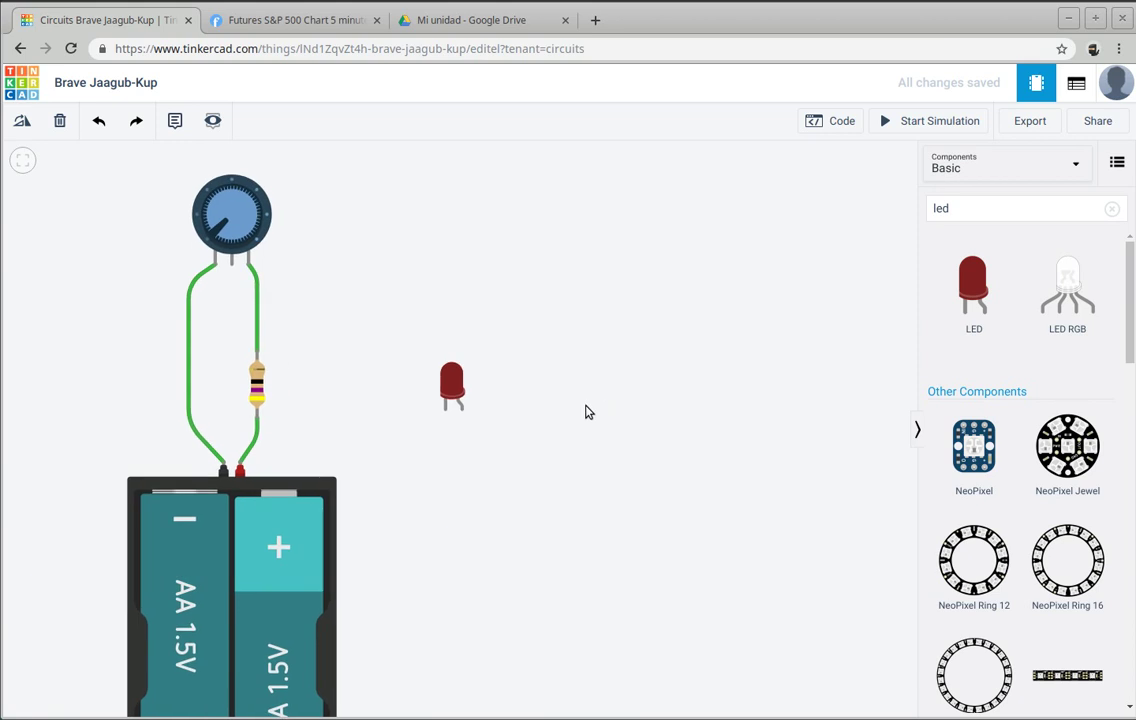
left_click_drag(966, 211, 928, 208)
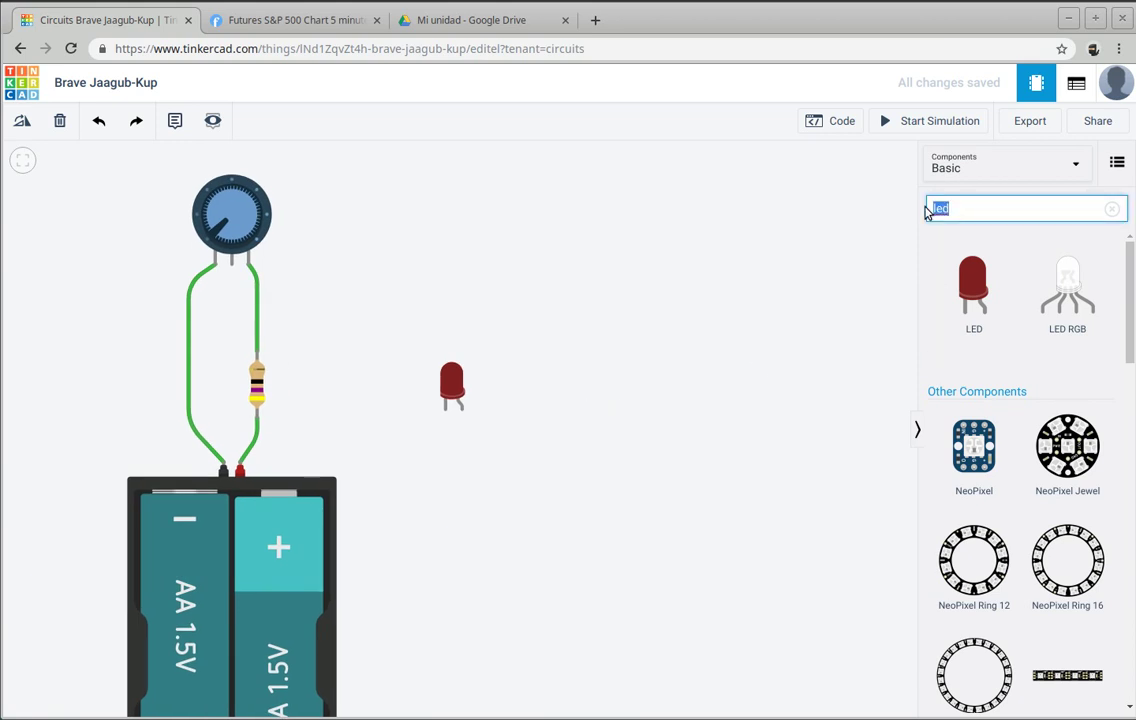
type("met")
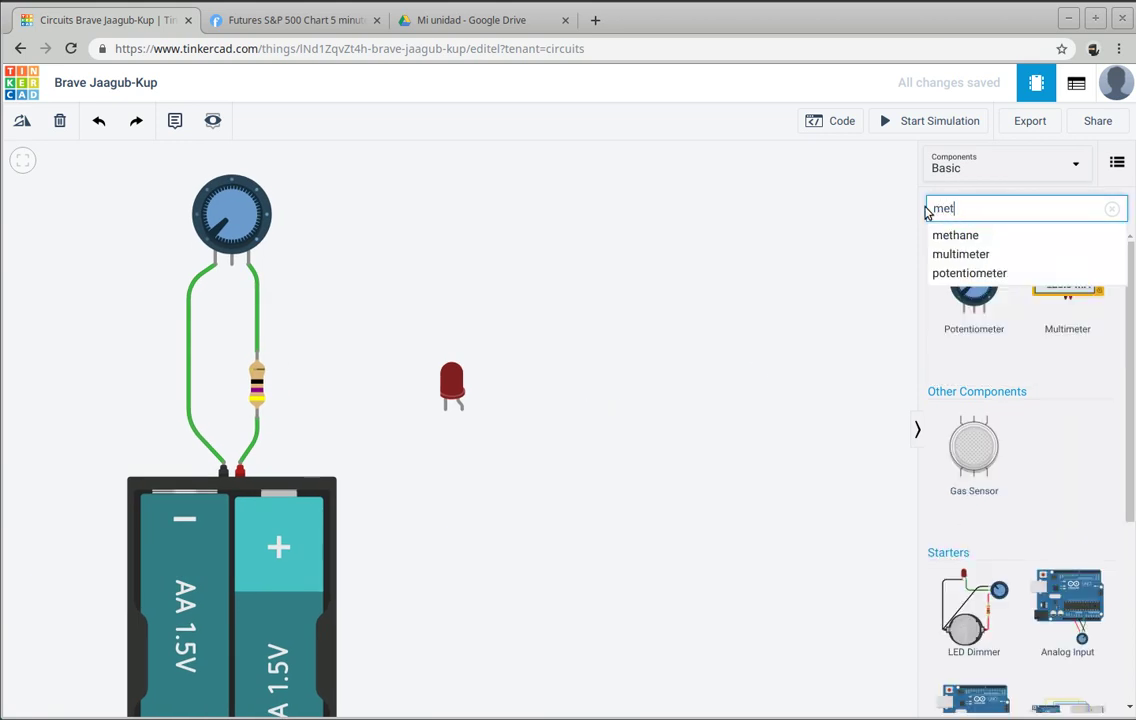
type("r")
key("BackSpace")
mouse_move(1060, 292)
left_mouse_down()
mouse_move(763, 254)
mouse_move(456, 279)
left_mouse_up()
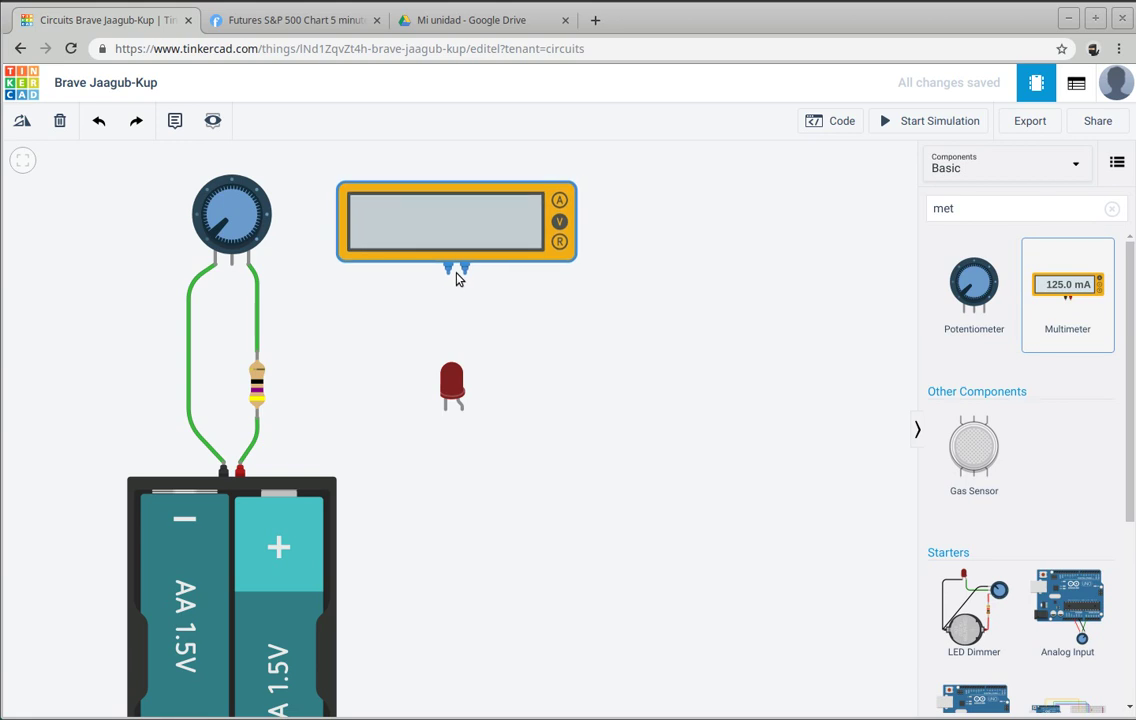
left_click_drag(456, 279, 449, 281)
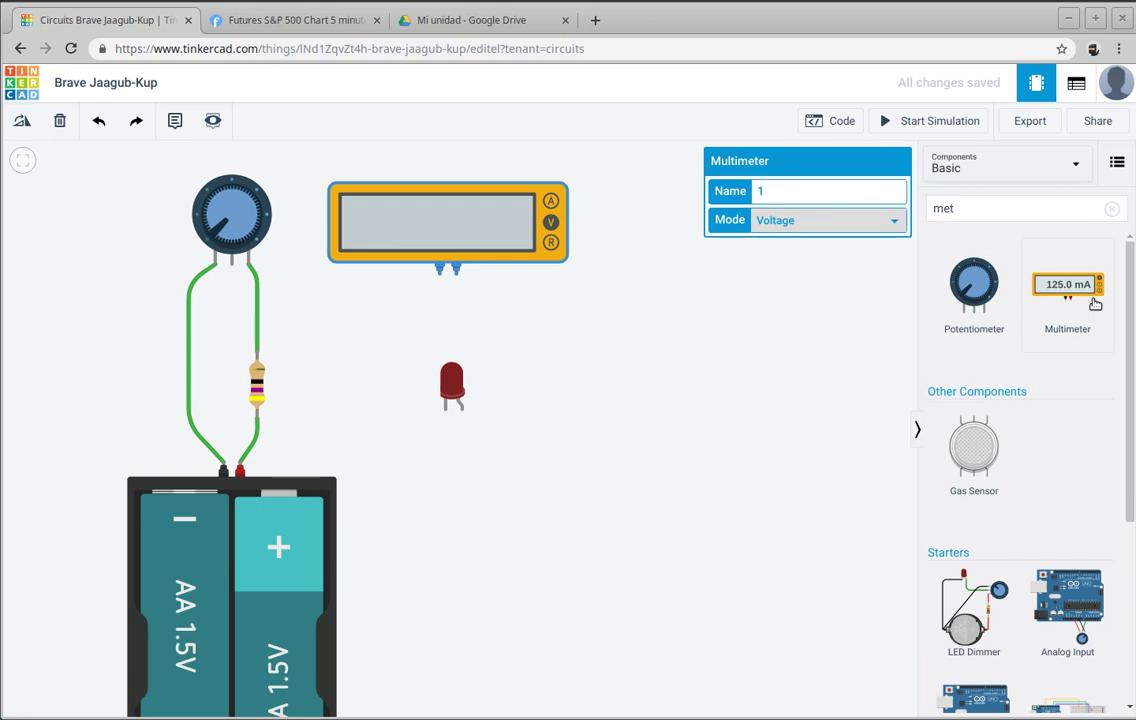
Step: Add a second multimeter to its right and switch it to Amperage mode
mouse_move(1070, 289)
left_mouse_down()
mouse_move(902, 311)
mouse_move(725, 276)
left_mouse_up()
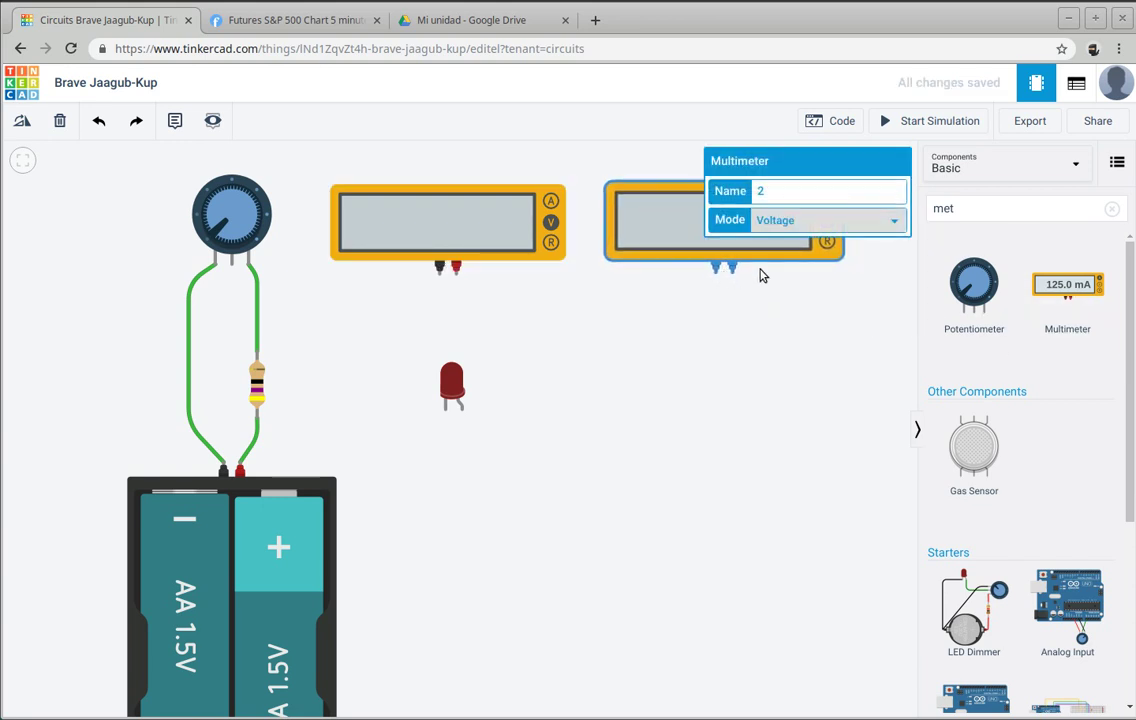
left_click(897, 224)
left_click(886, 239)
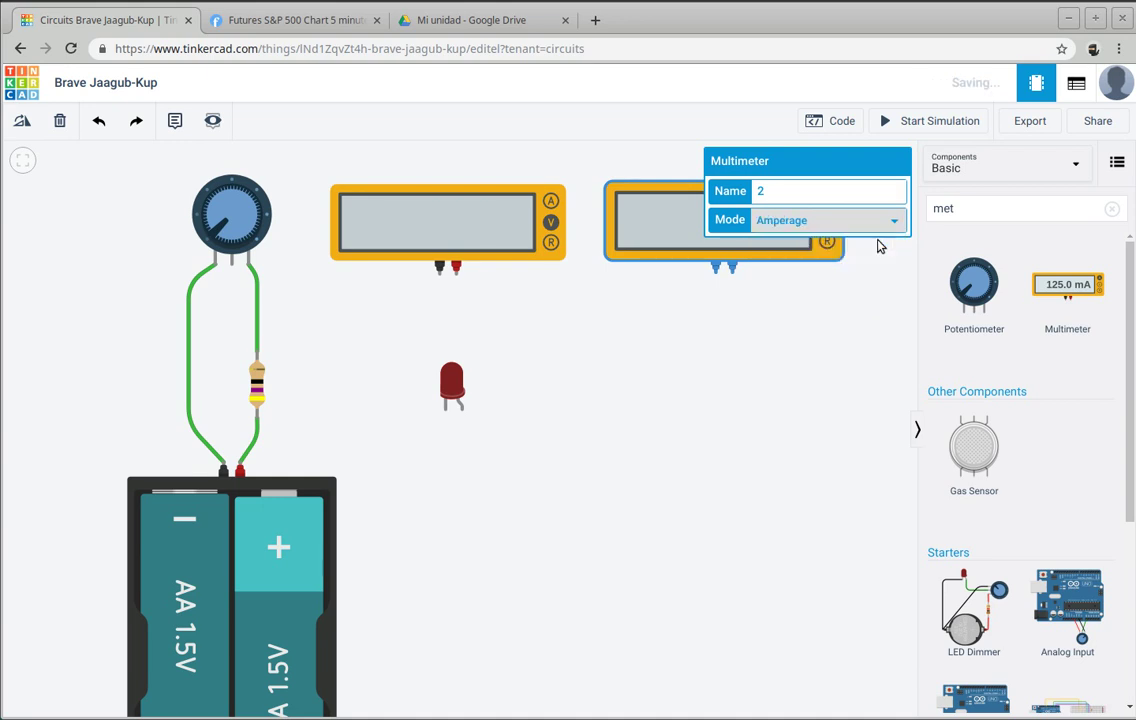
left_click(855, 288)
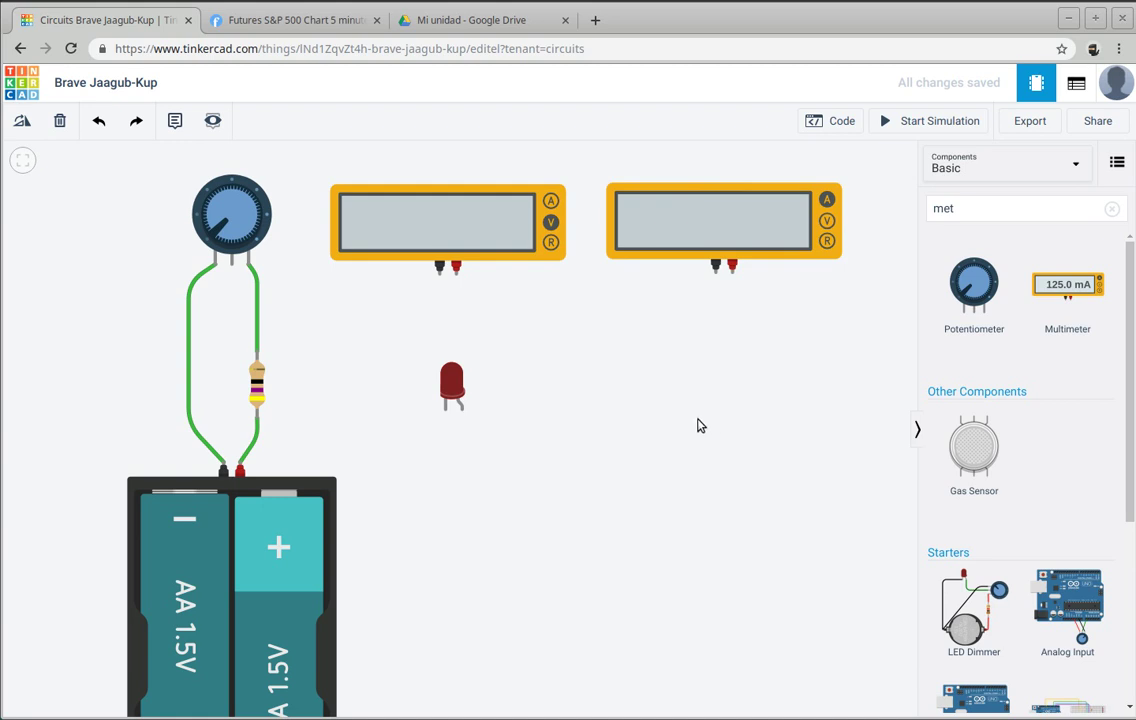
Step: Wire the potentiometer's wiper to the LED cathode, bending the wire beside the resistor
left_click(229, 268)
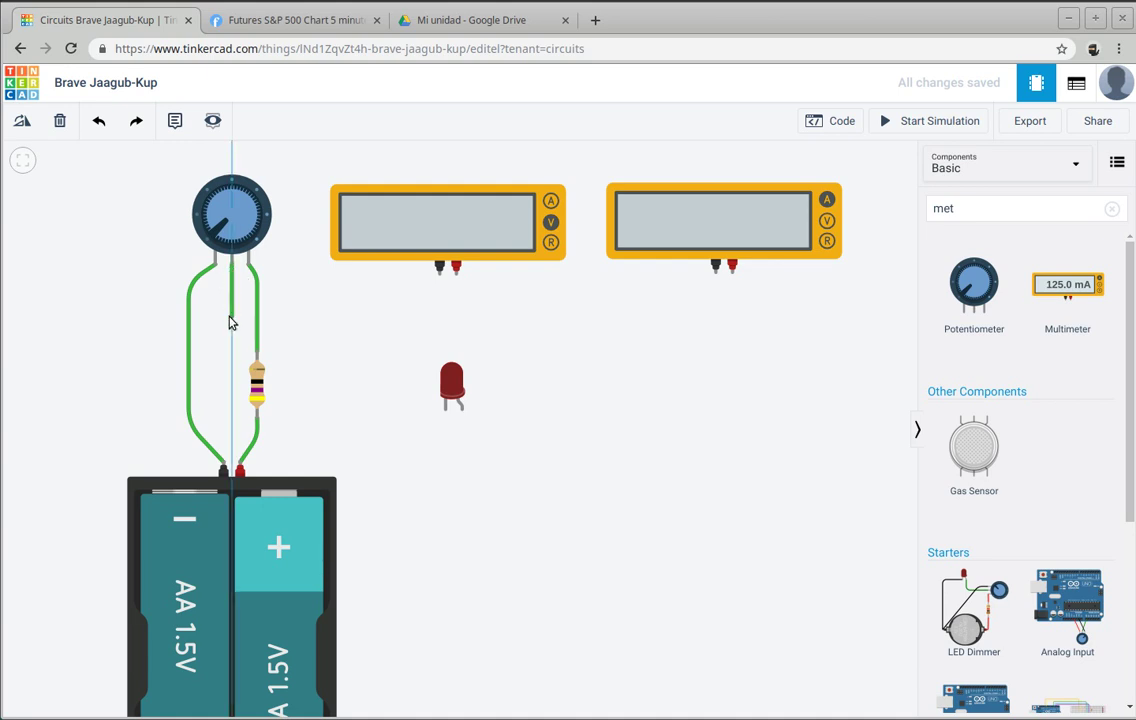
left_click(229, 320)
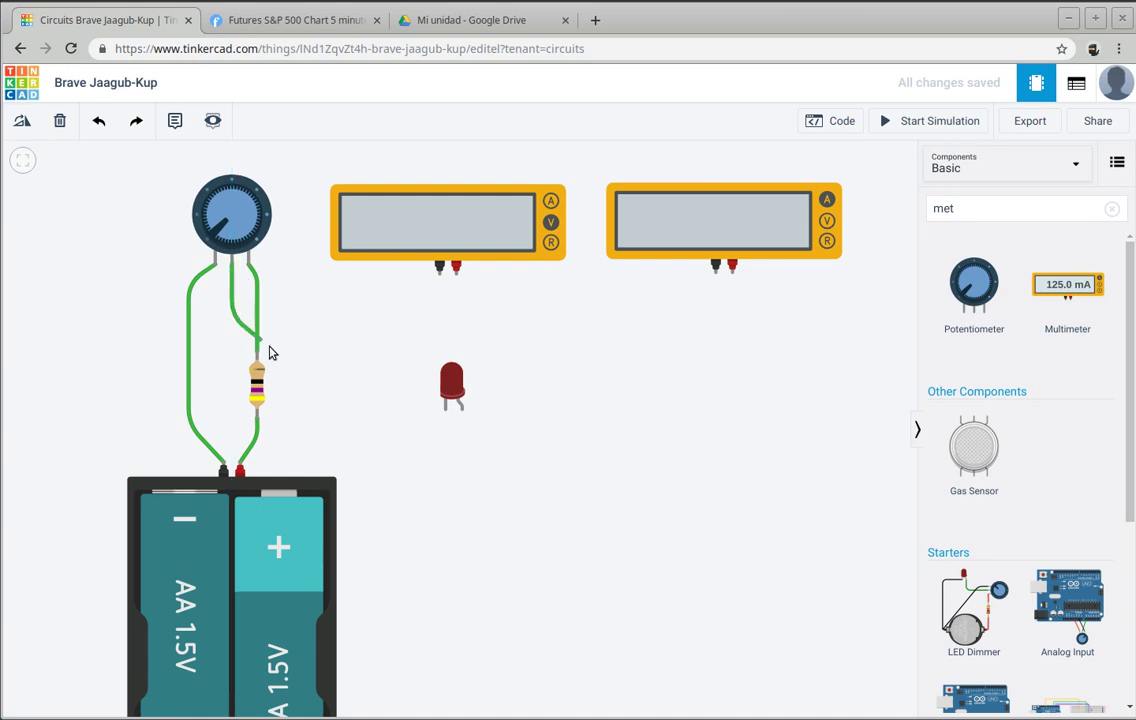
left_click(337, 404)
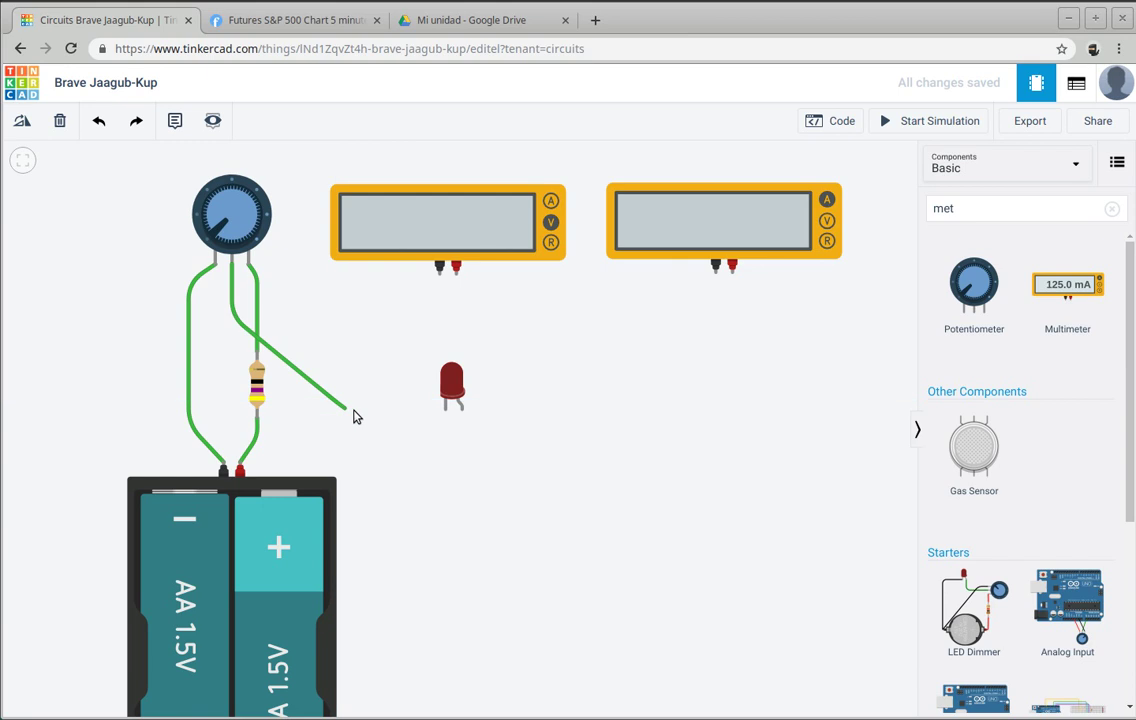
left_click(445, 410)
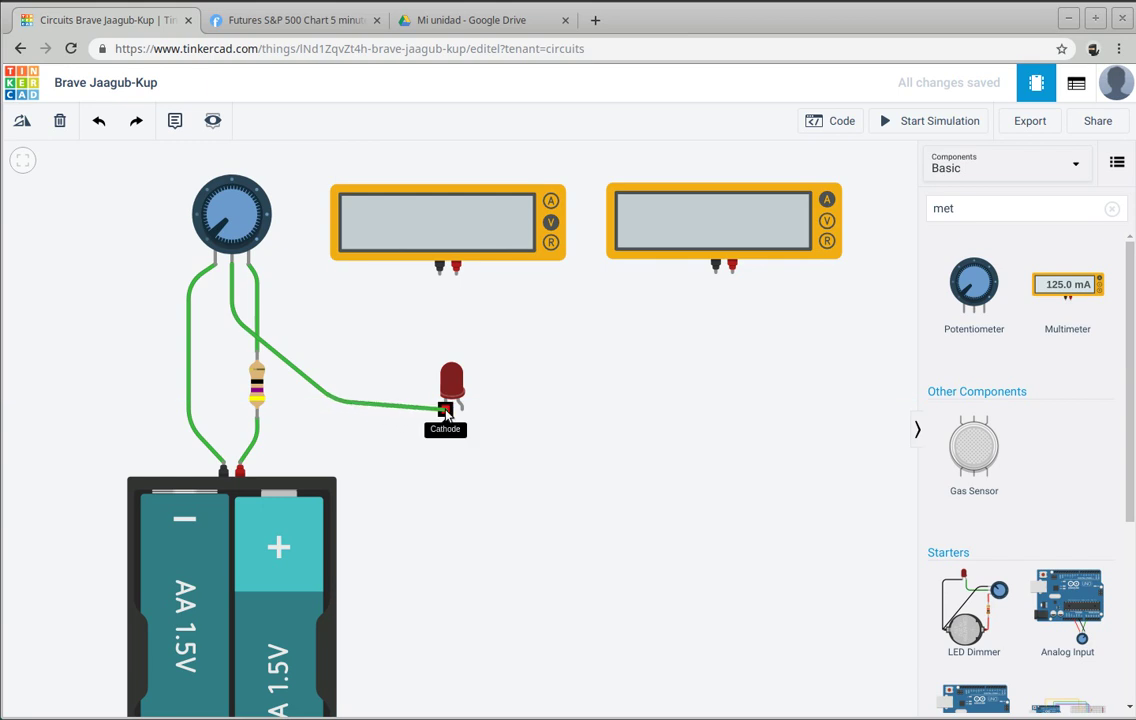
left_click(446, 410)
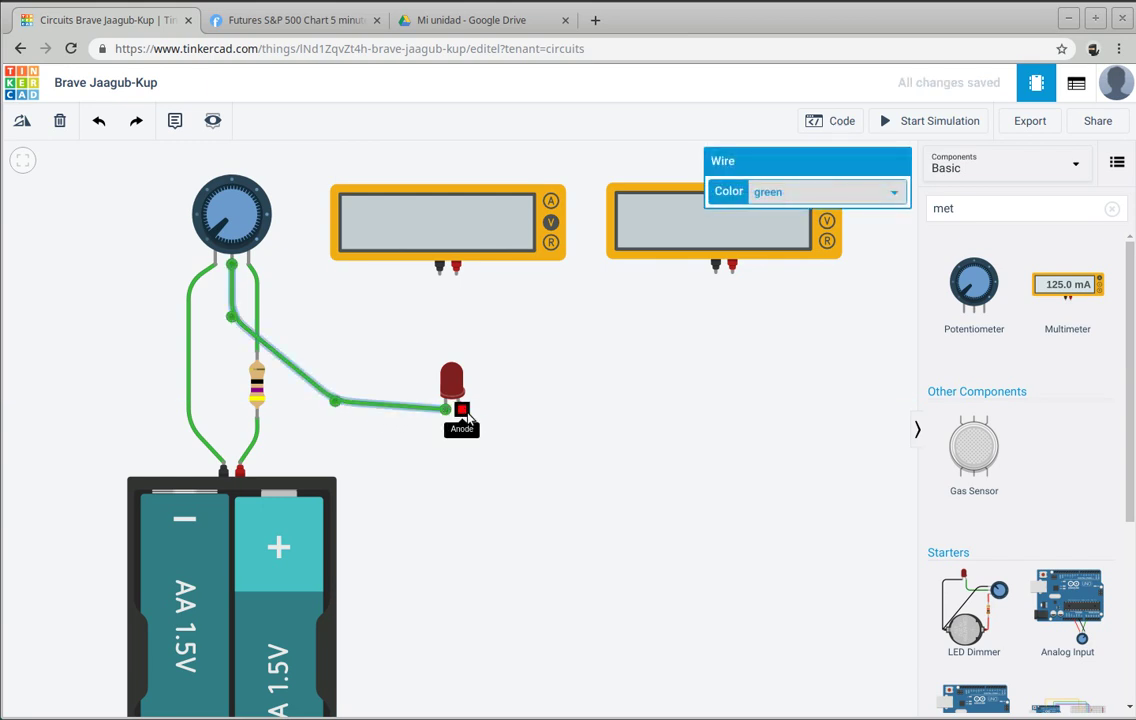
Step: Run a wire from the LED anode to the second multimeter's positive terminal
left_click(463, 413)
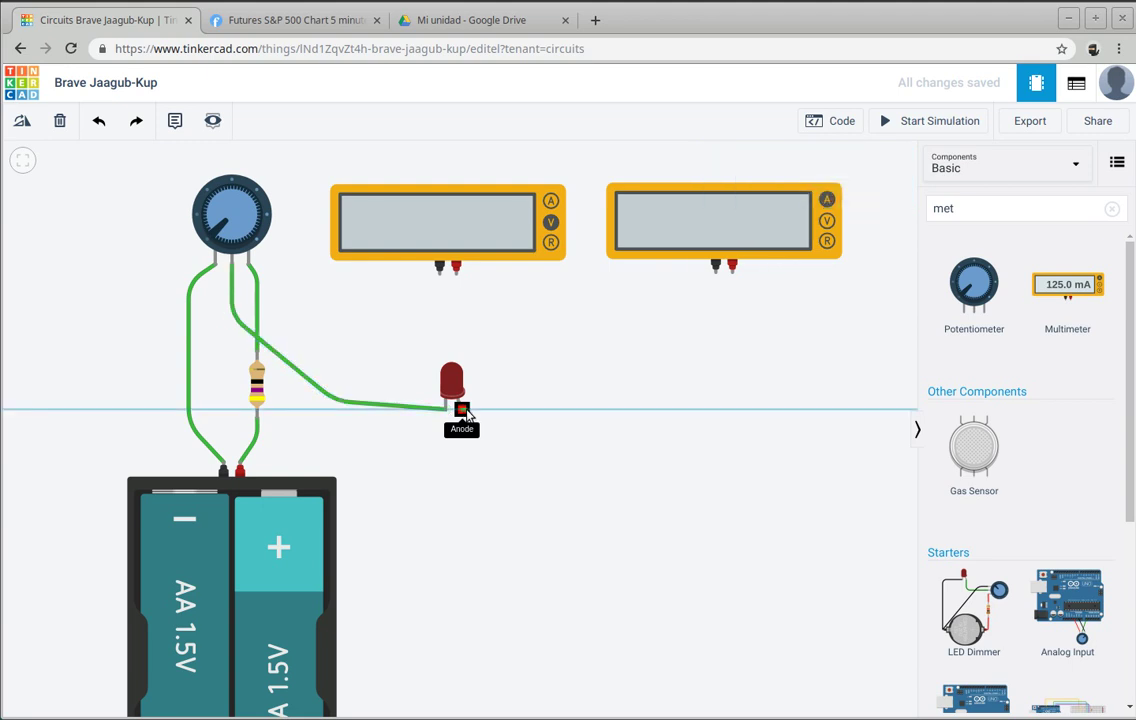
left_click(697, 410)
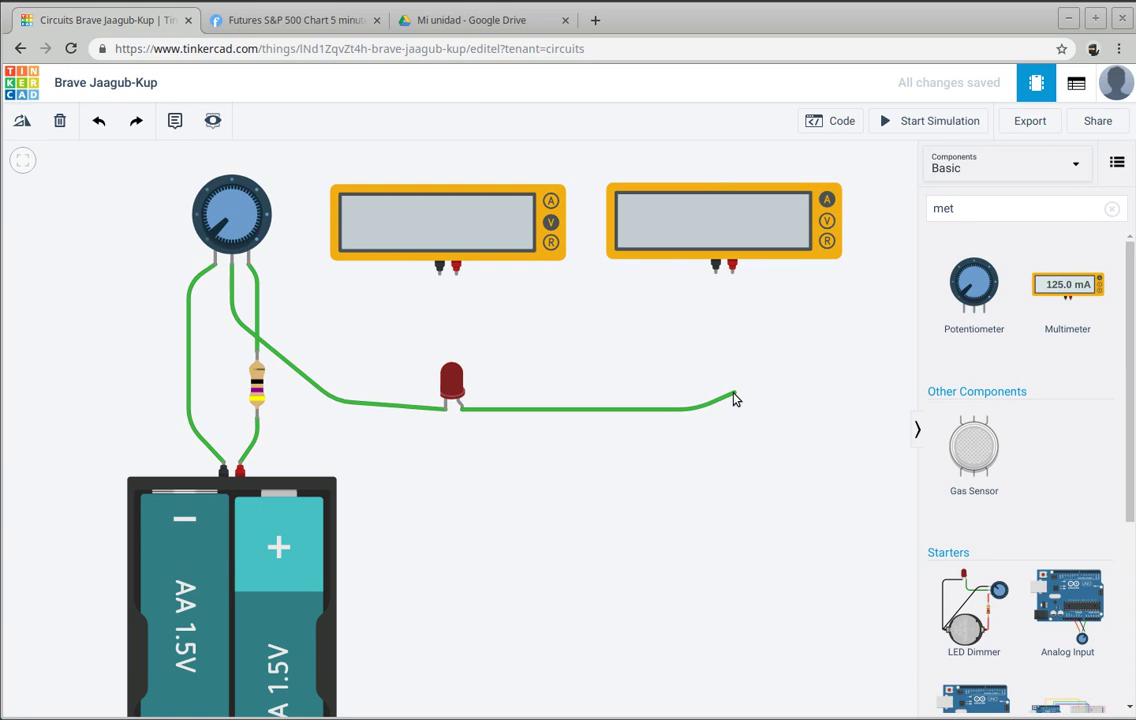
left_click(733, 398)
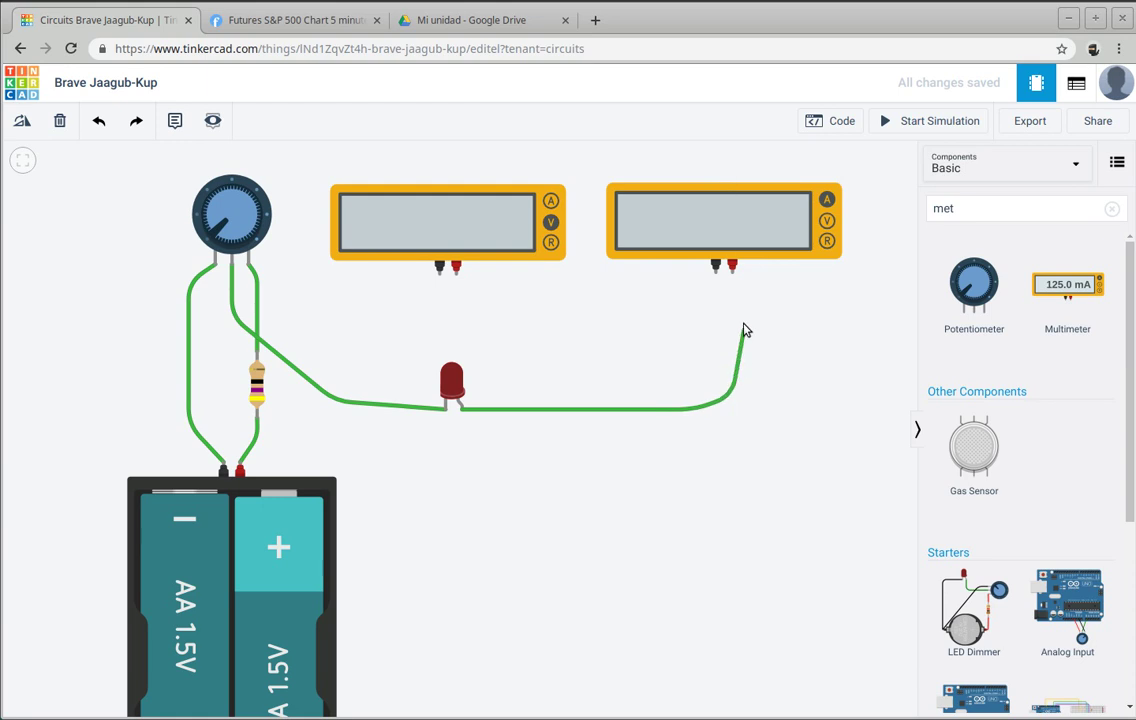
left_click(733, 274)
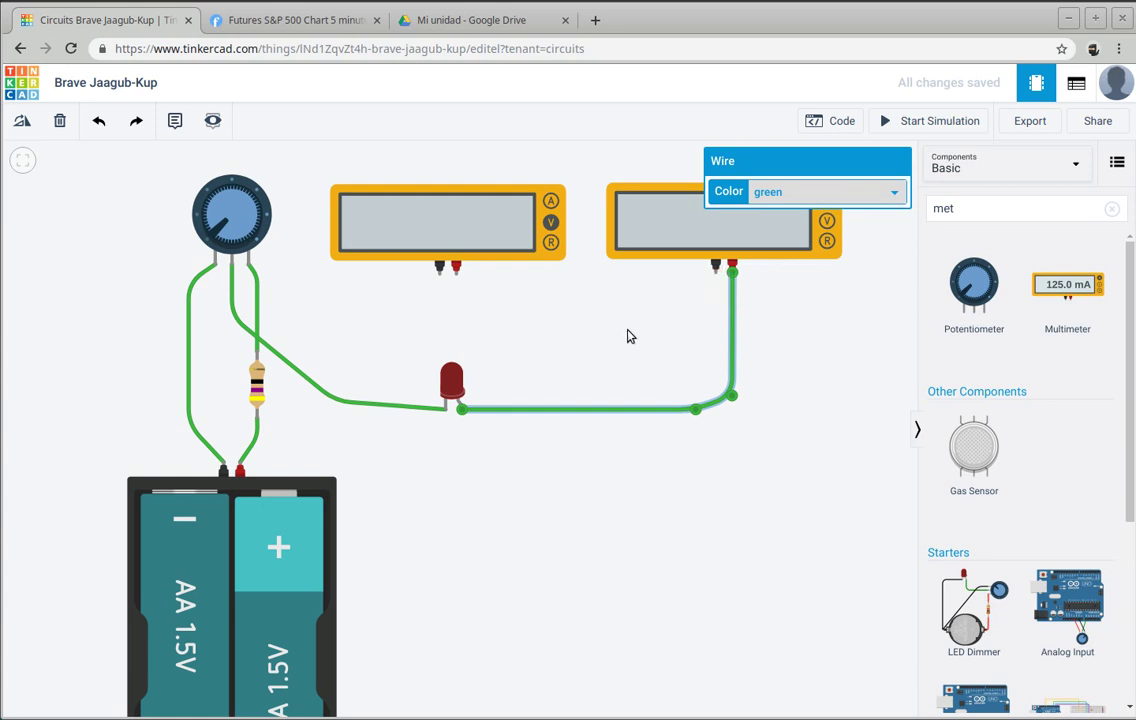
Step: Route a wire from the second multimeter's negative terminal over the top to the potentiometer's left pin
left_click(715, 266)
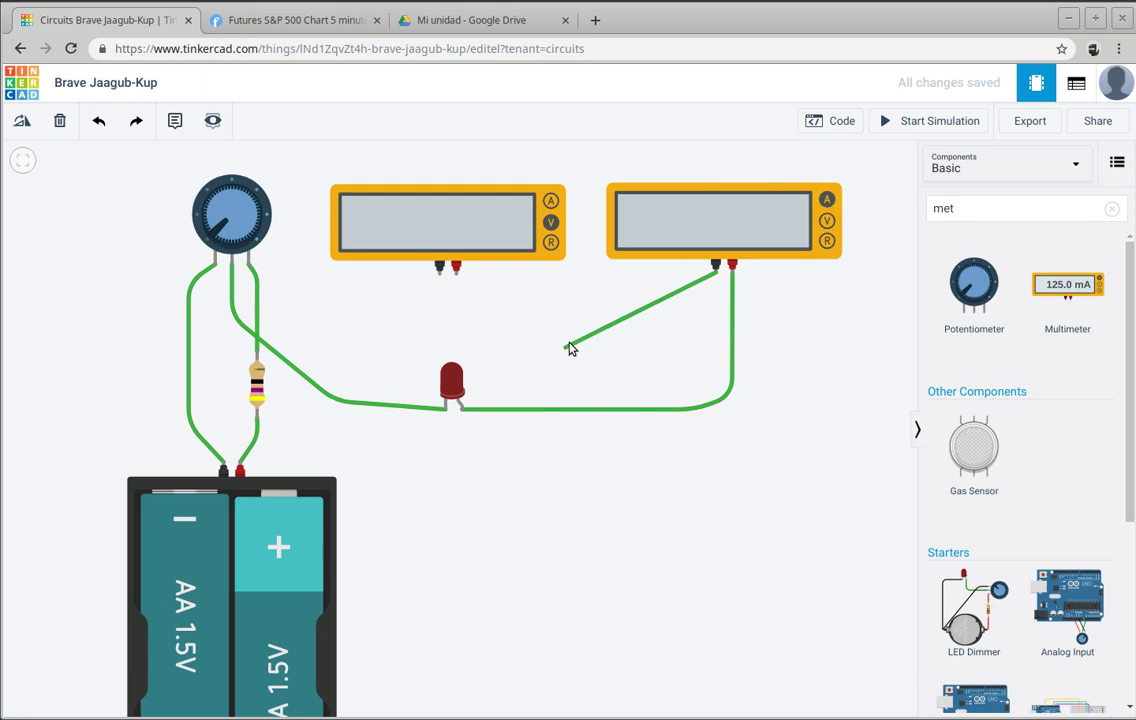
left_click(586, 271)
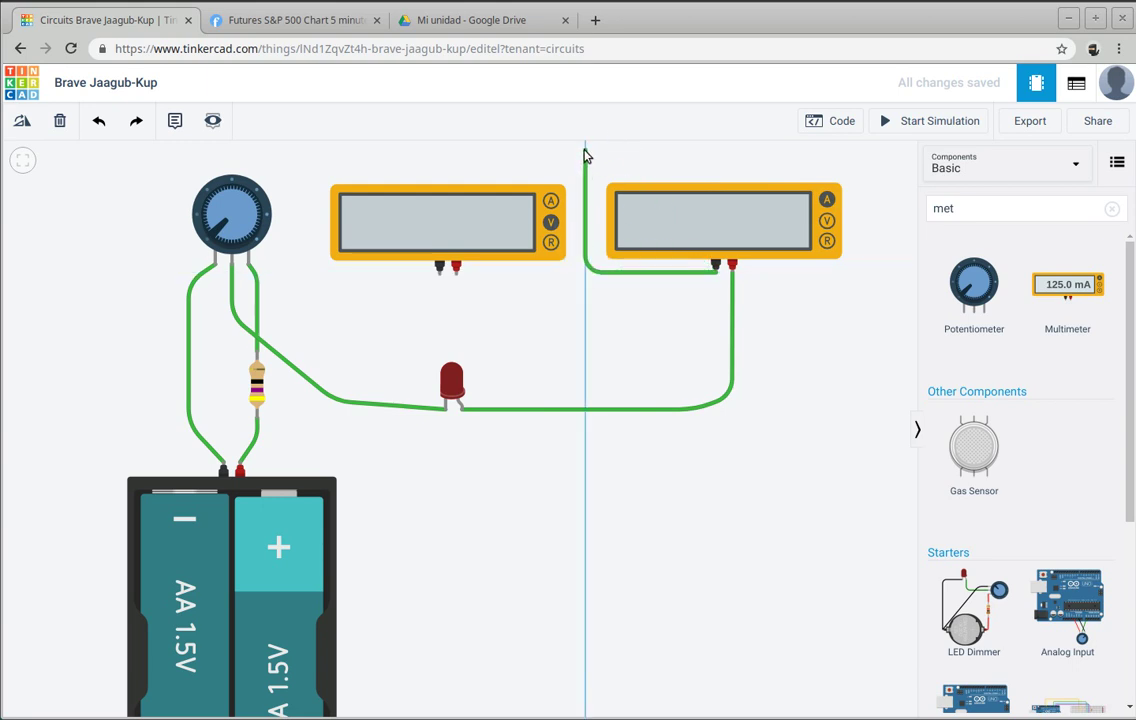
left_click(586, 152)
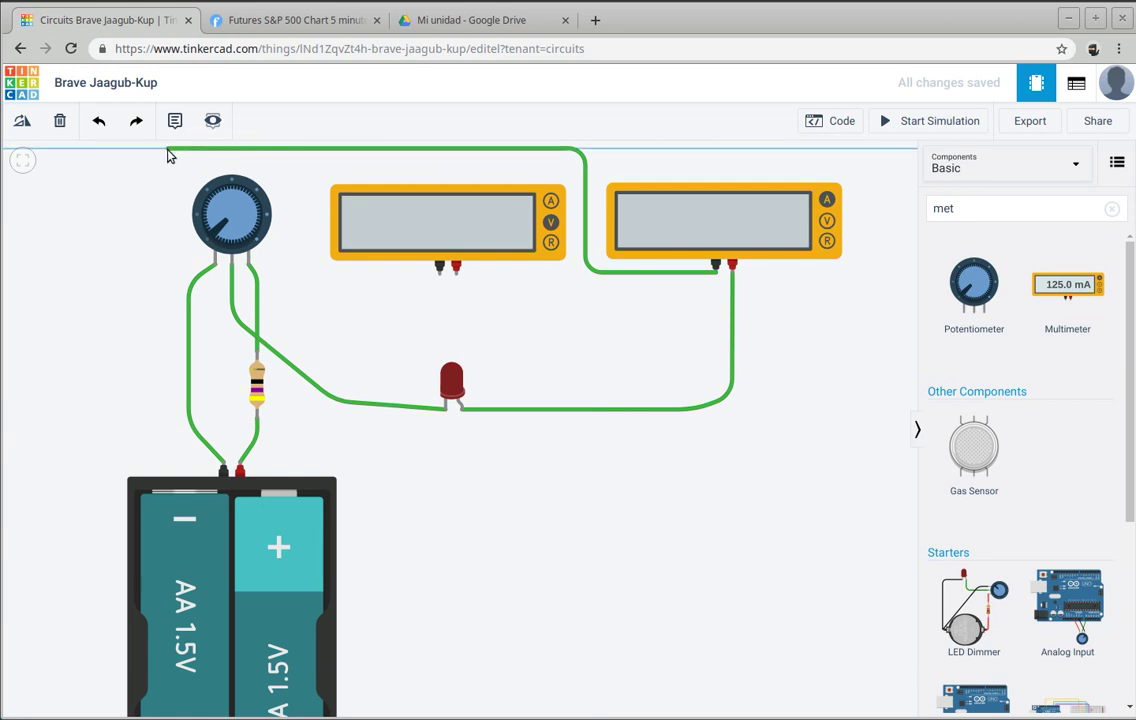
left_click(168, 153)
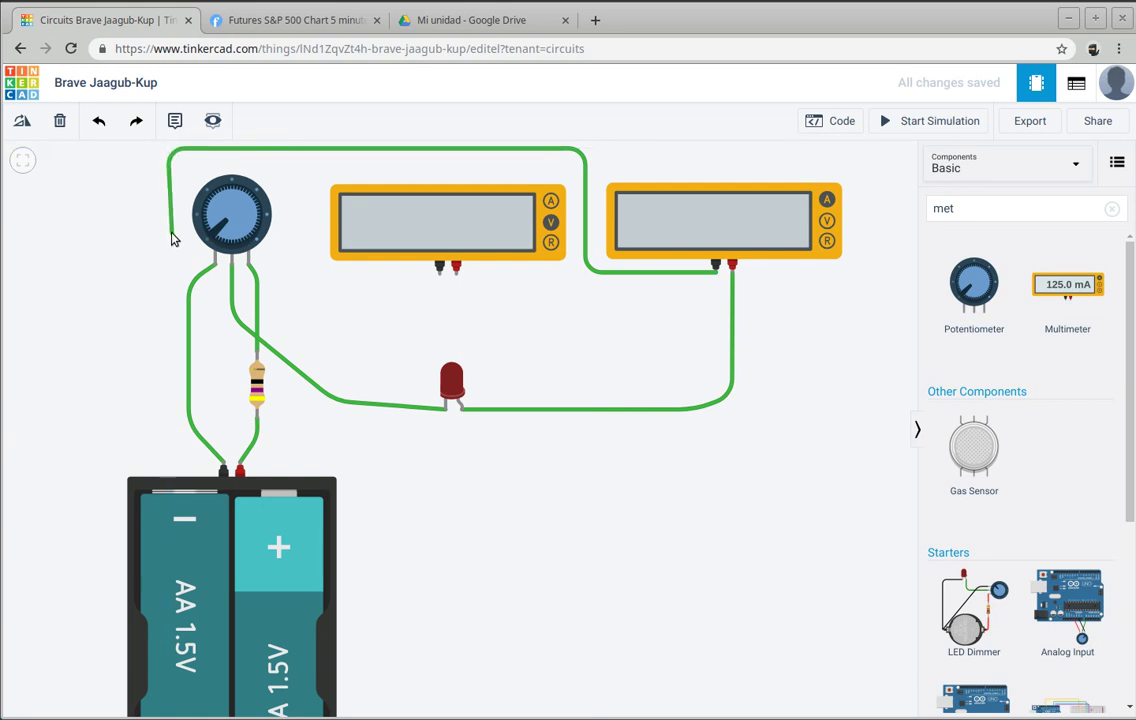
left_click(169, 235)
left_click(215, 265)
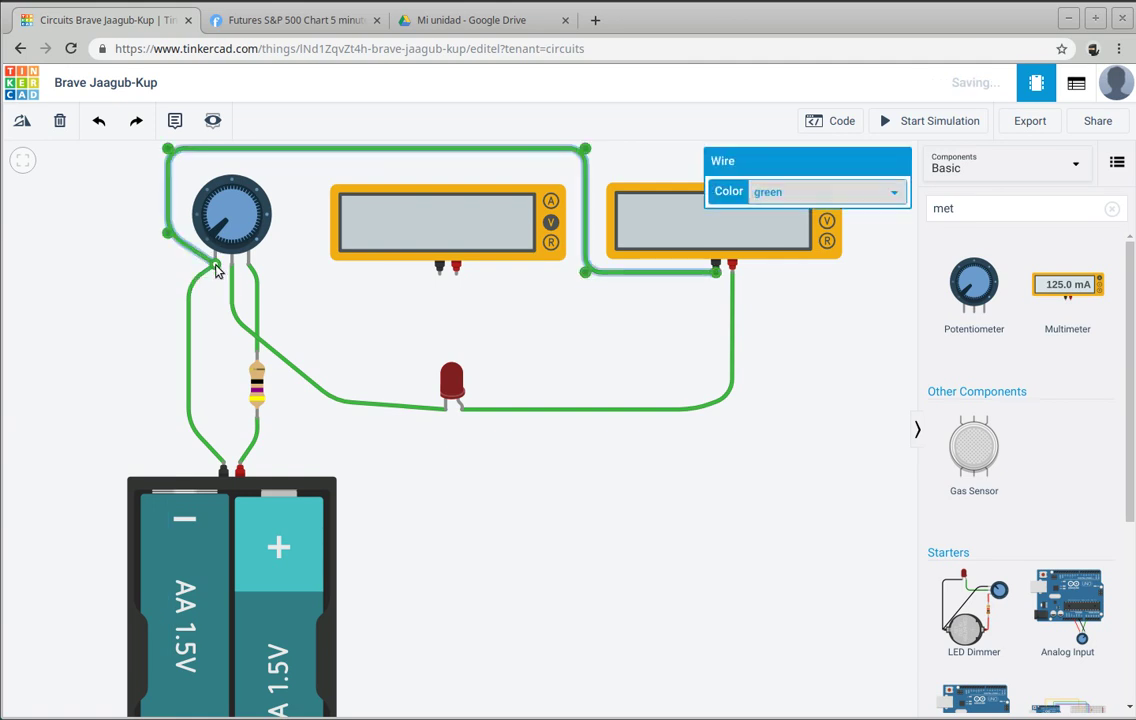
left_click(832, 444)
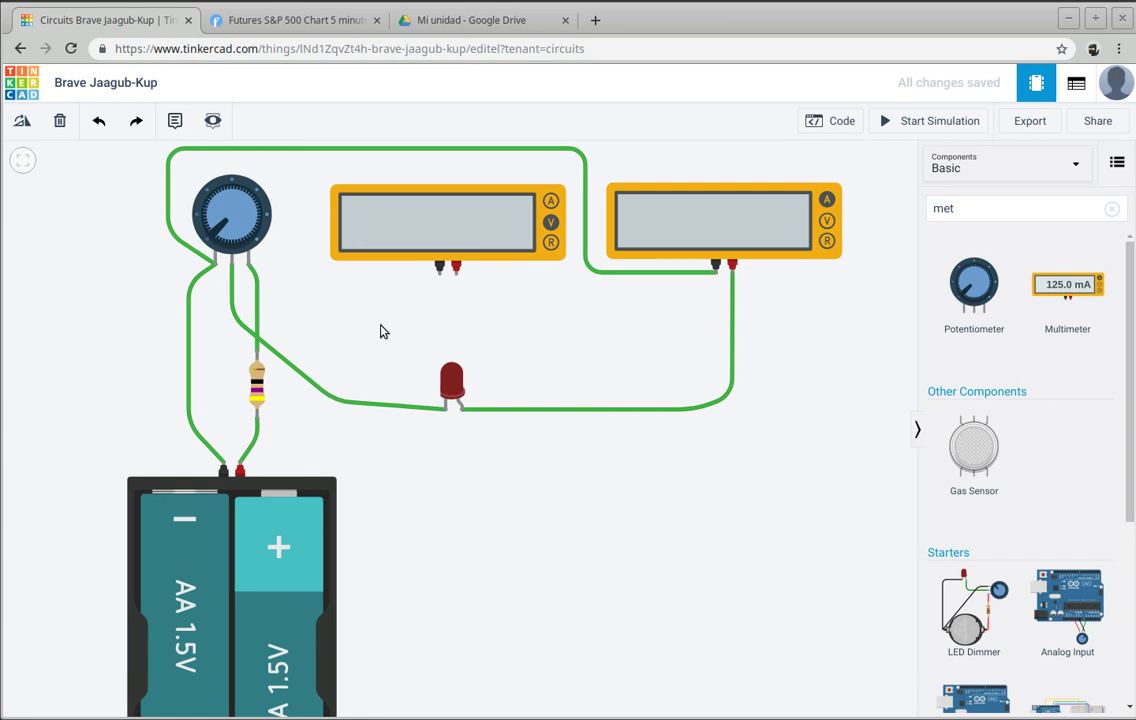
Step: Wire the first multimeter's negative terminal down to the LED cathode
left_click(437, 276)
left_click(385, 302)
left_click(388, 378)
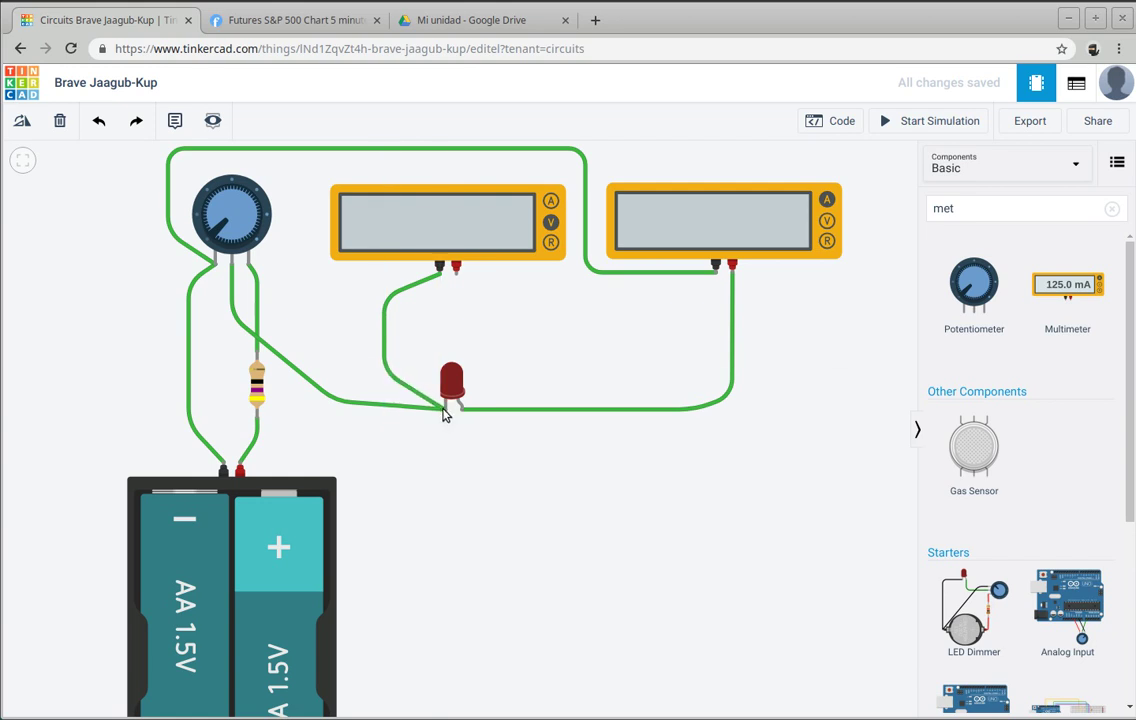
left_click(445, 410)
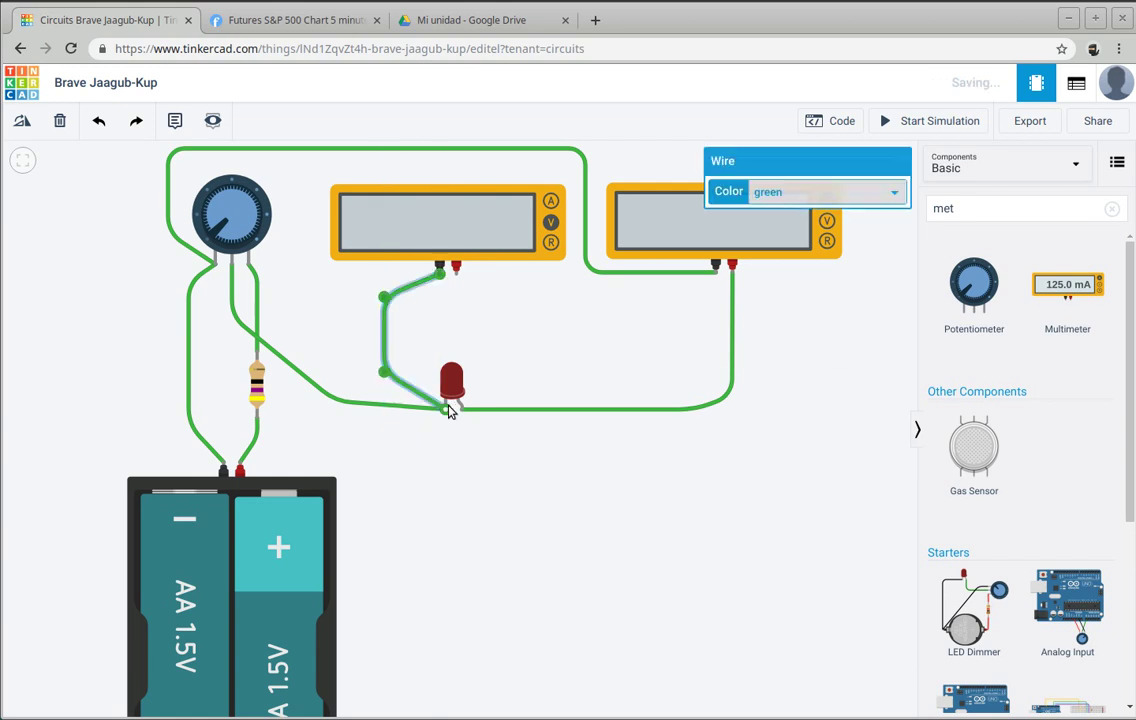
Step: Wire the first multimeter's positive terminal to the LED anode
left_click(457, 268)
left_click(499, 298)
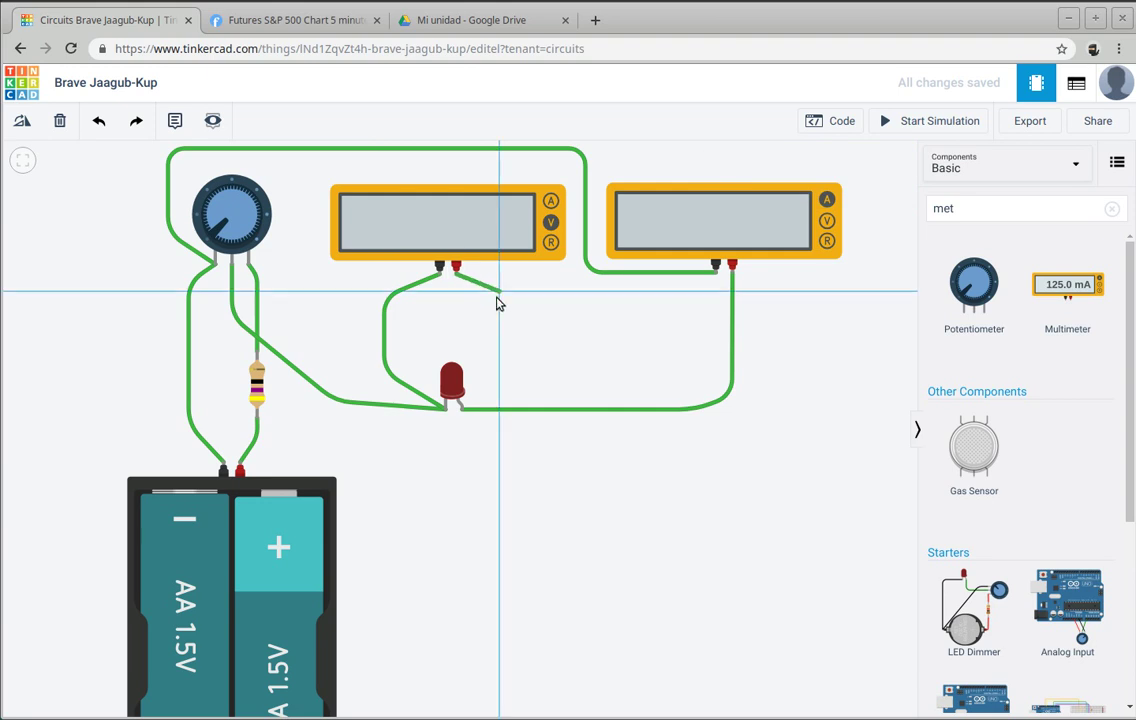
left_click(462, 408)
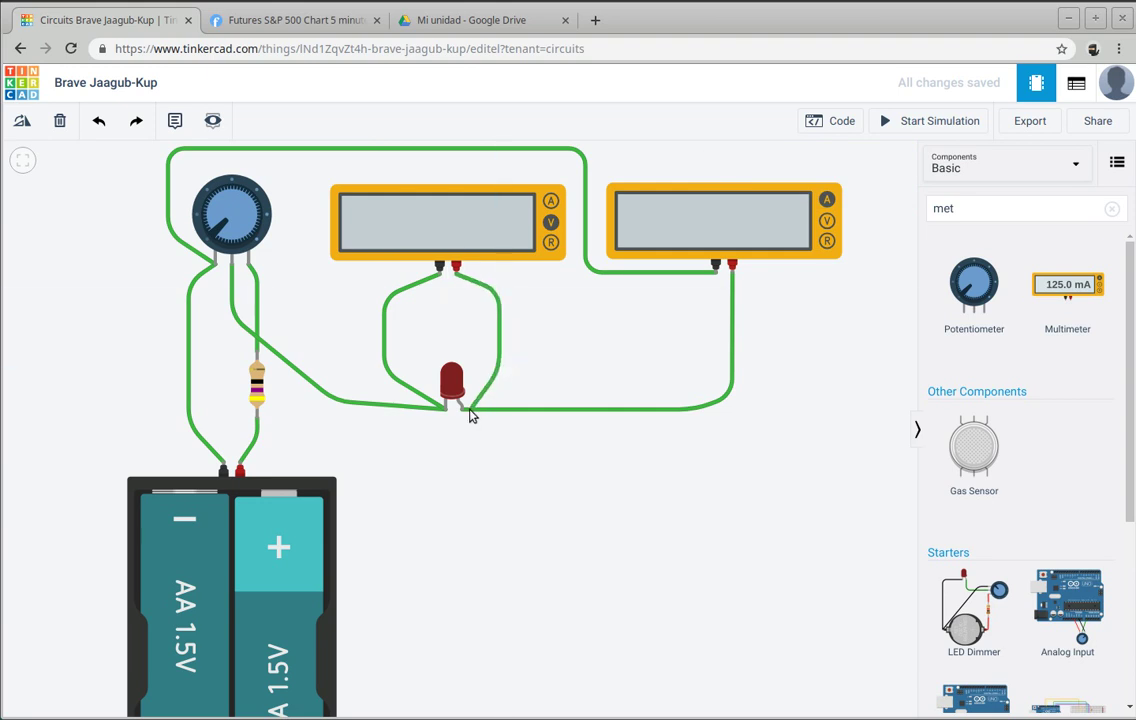
left_click(461, 410)
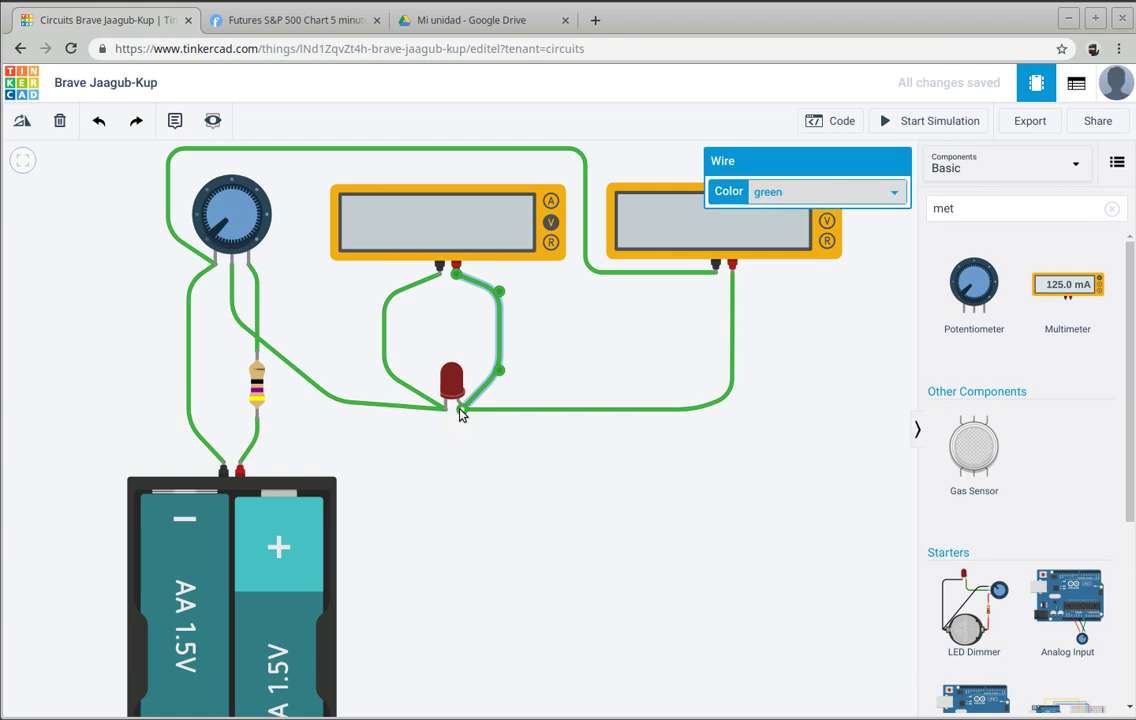
left_click(862, 351)
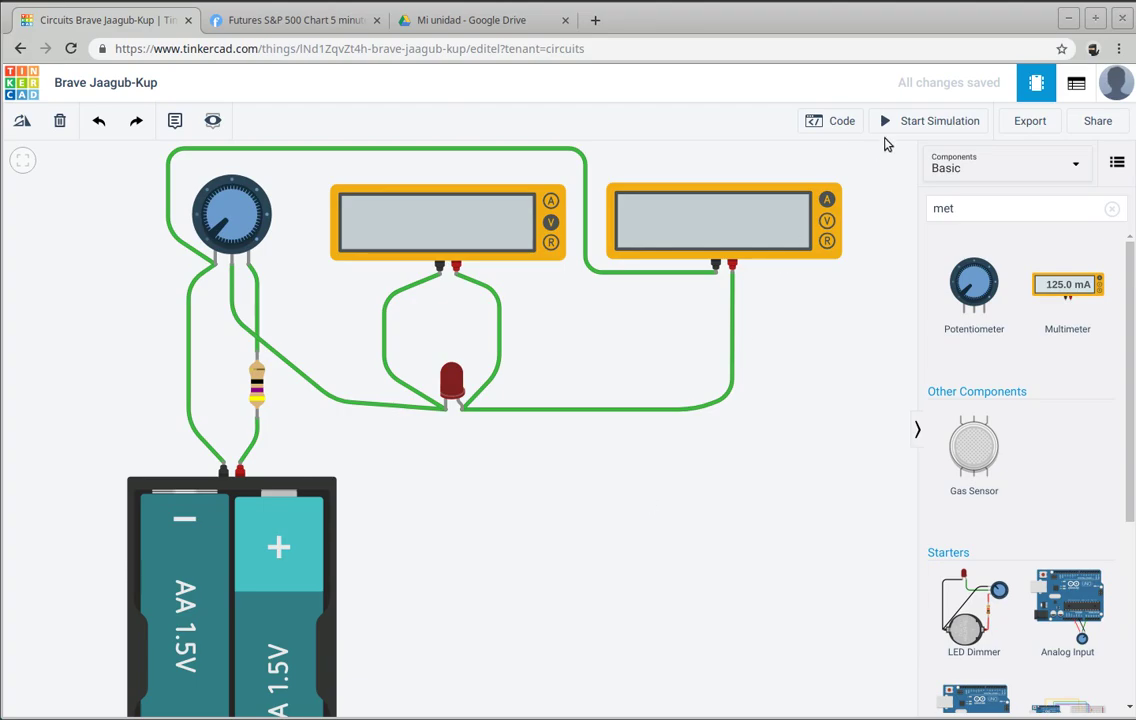
left_click(886, 121)
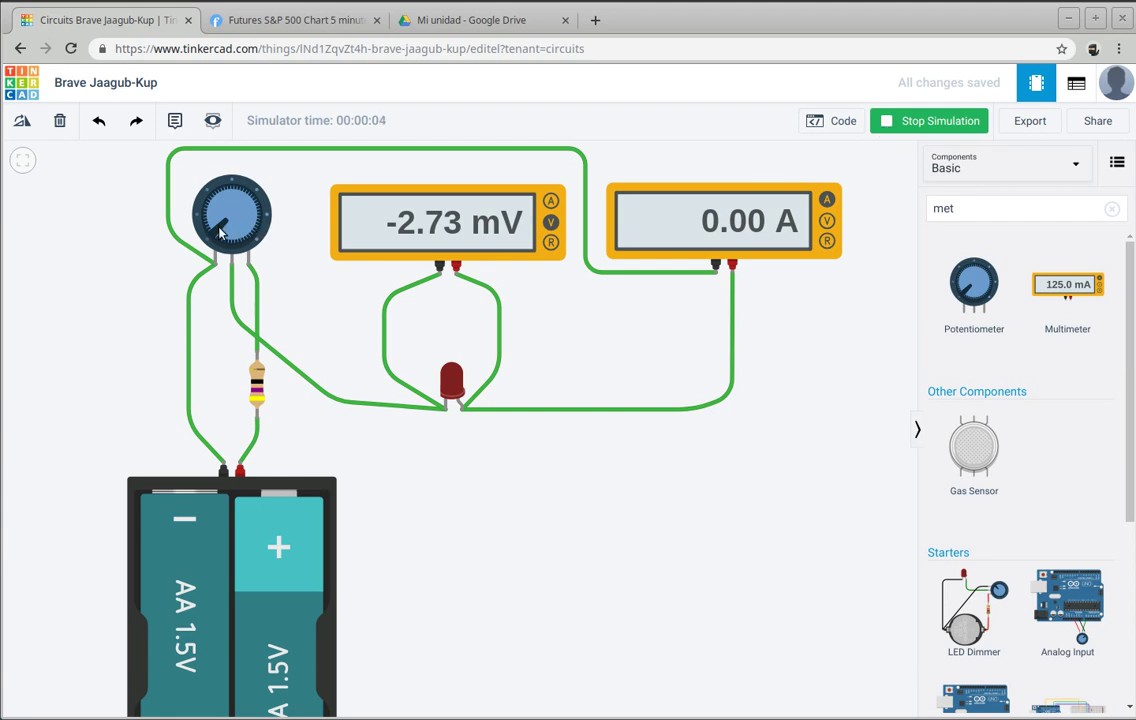
mouse_move(222, 232)
left_mouse_down()
mouse_move(272, 212)
mouse_move(174, 274)
left_mouse_up()
Step: Delete the potentiometer-to-LED and LED-to-ammeter wires
left_click(335, 404)
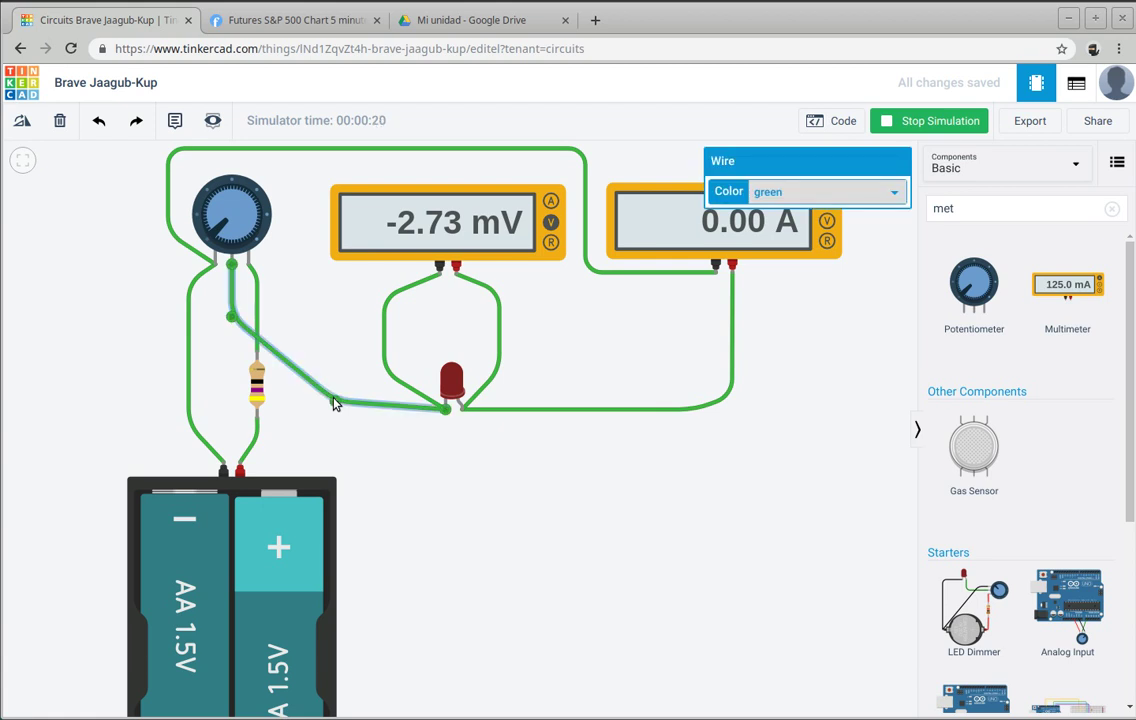
key("Delete")
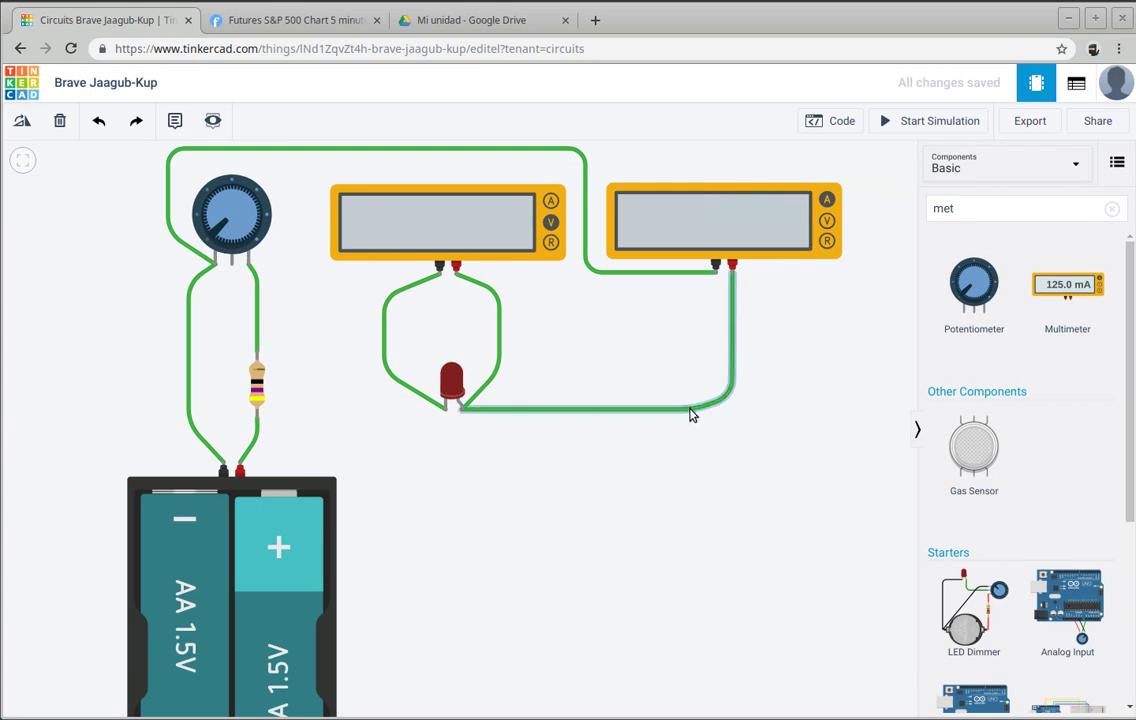
left_click(690, 410)
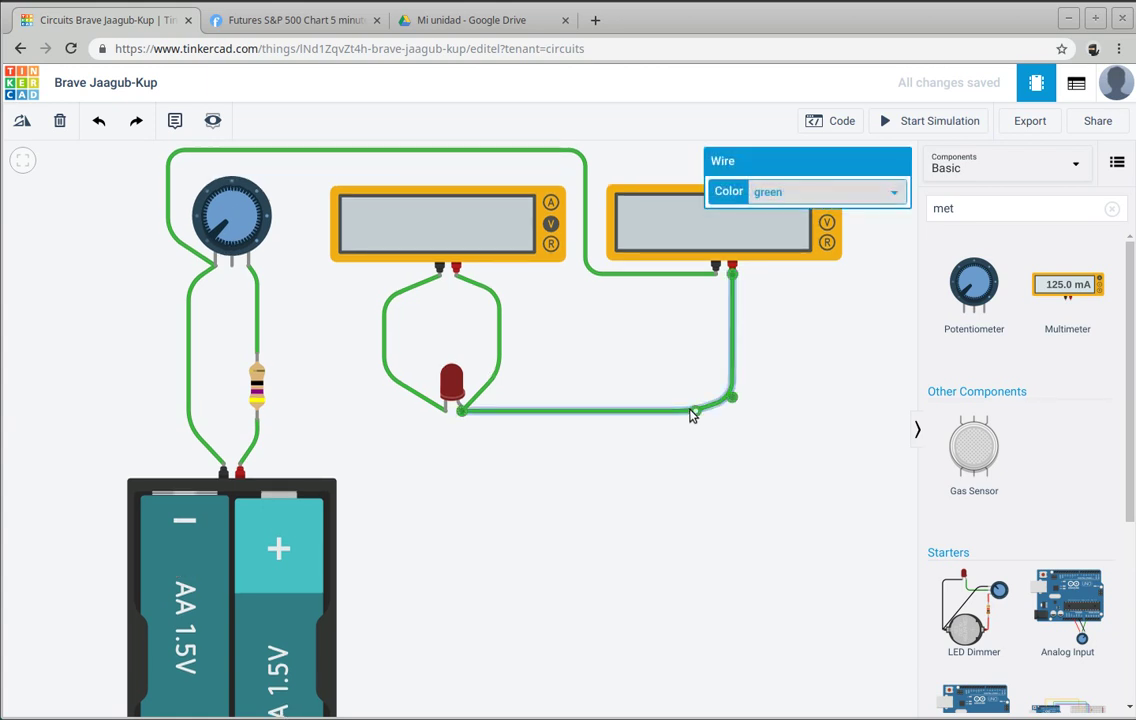
key("Delete")
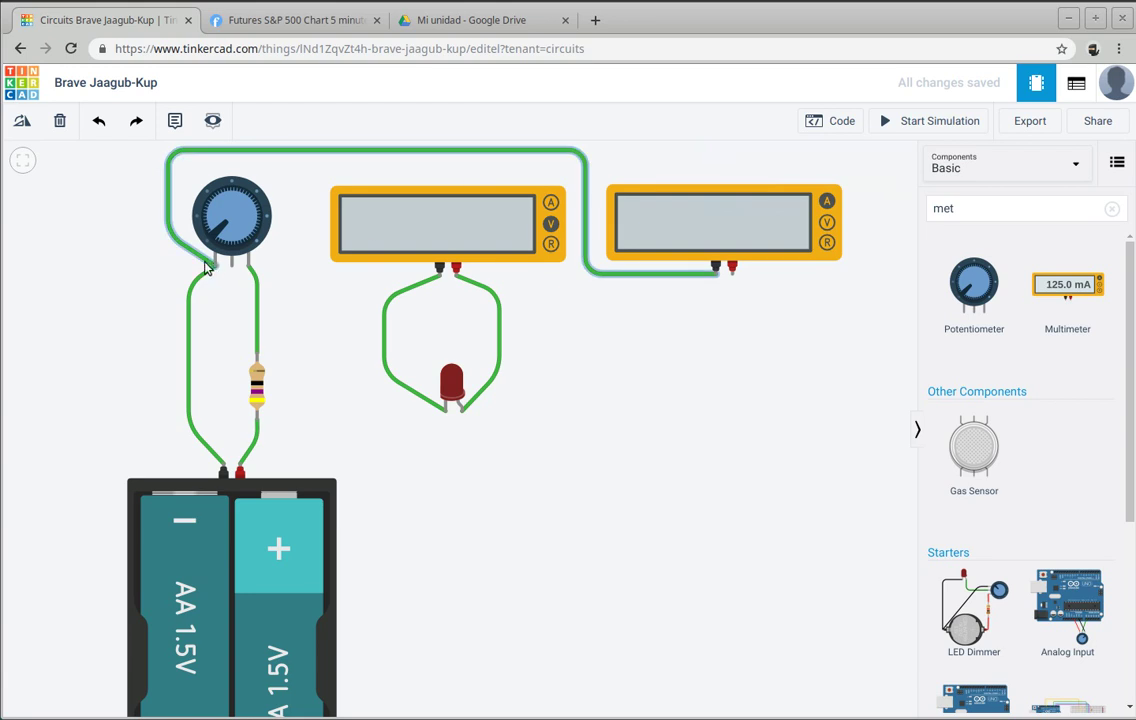
Step: Reroute the top wire from the ammeter's black terminal to its red terminal
left_click(213, 268)
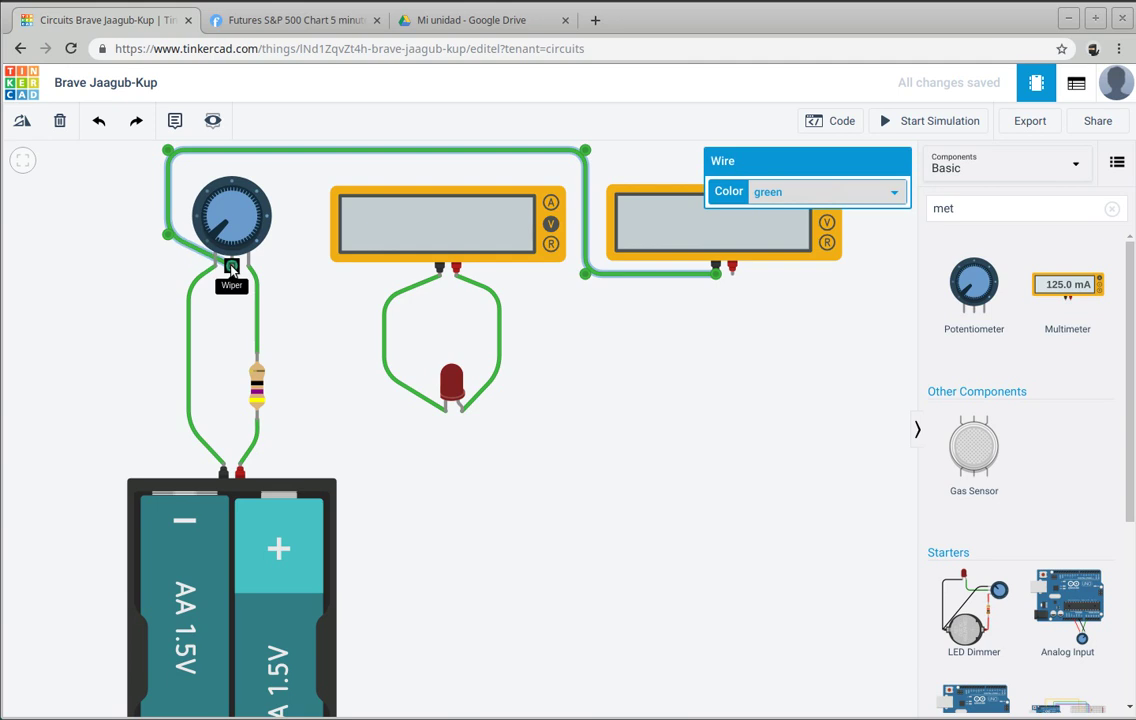
left_click(231, 297)
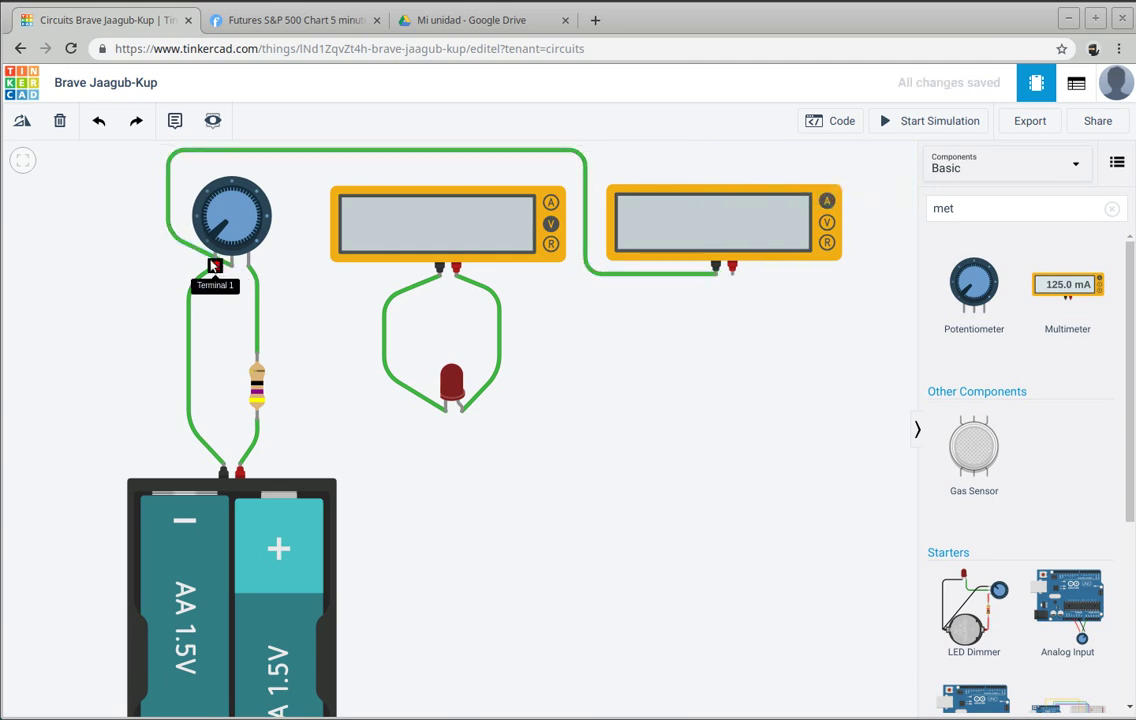
left_click(716, 279)
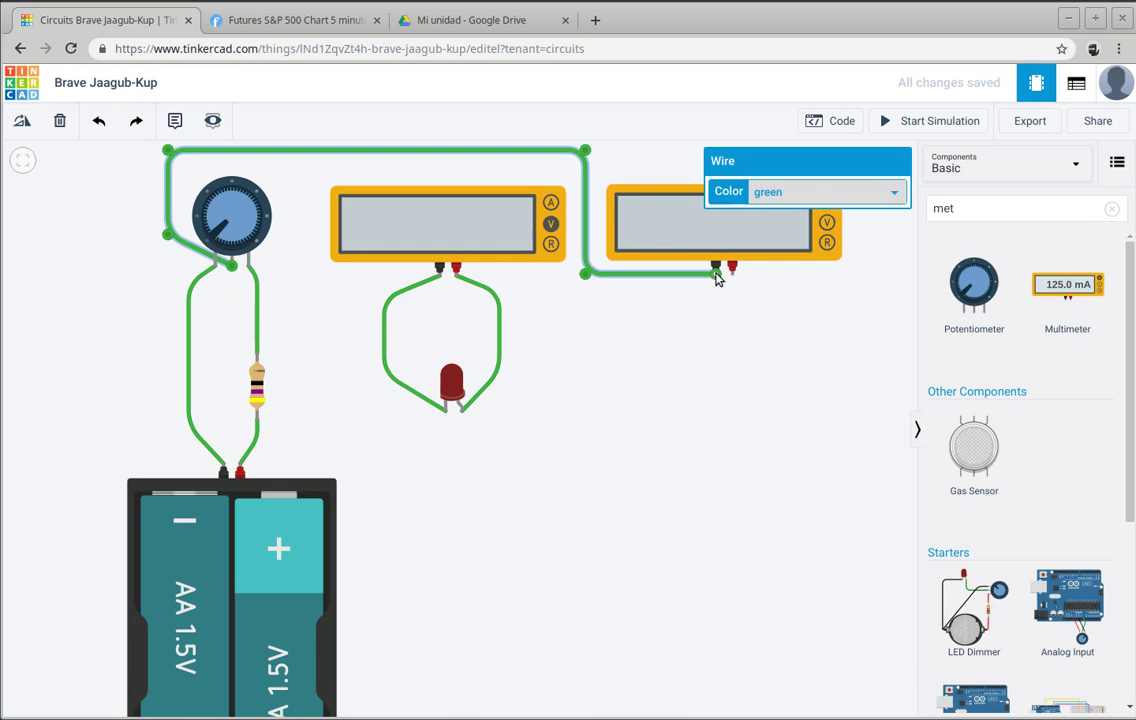
left_click_drag(585, 274, 927, 190)
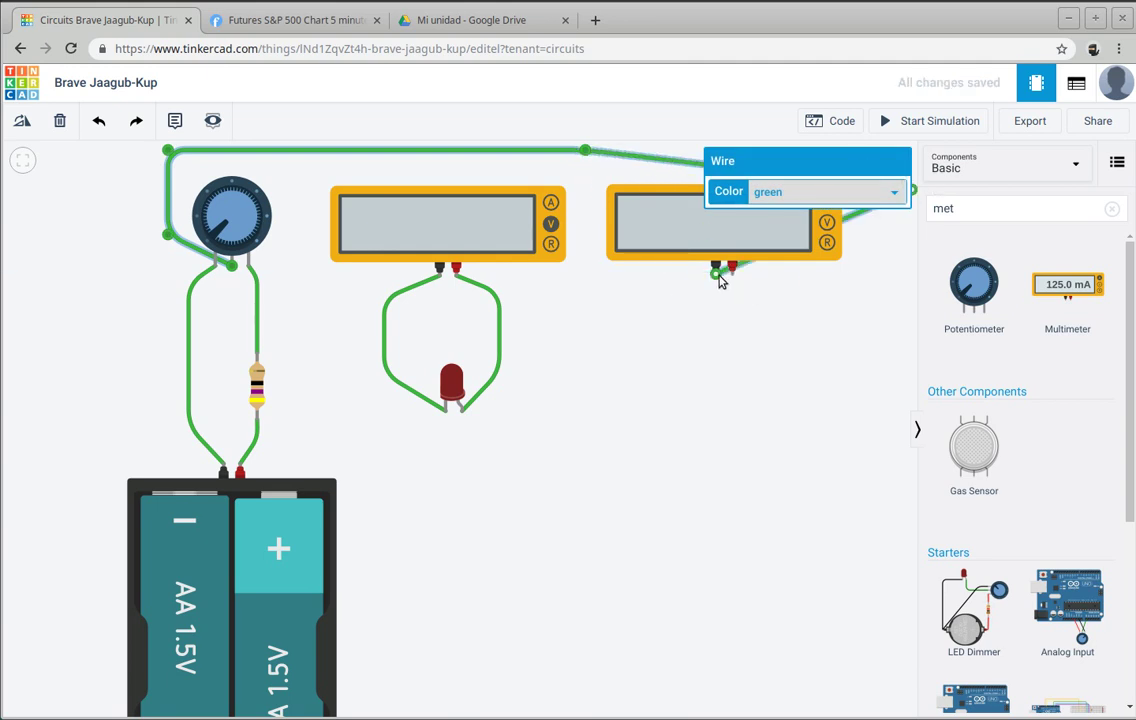
left_click_drag(717, 280, 868, 279)
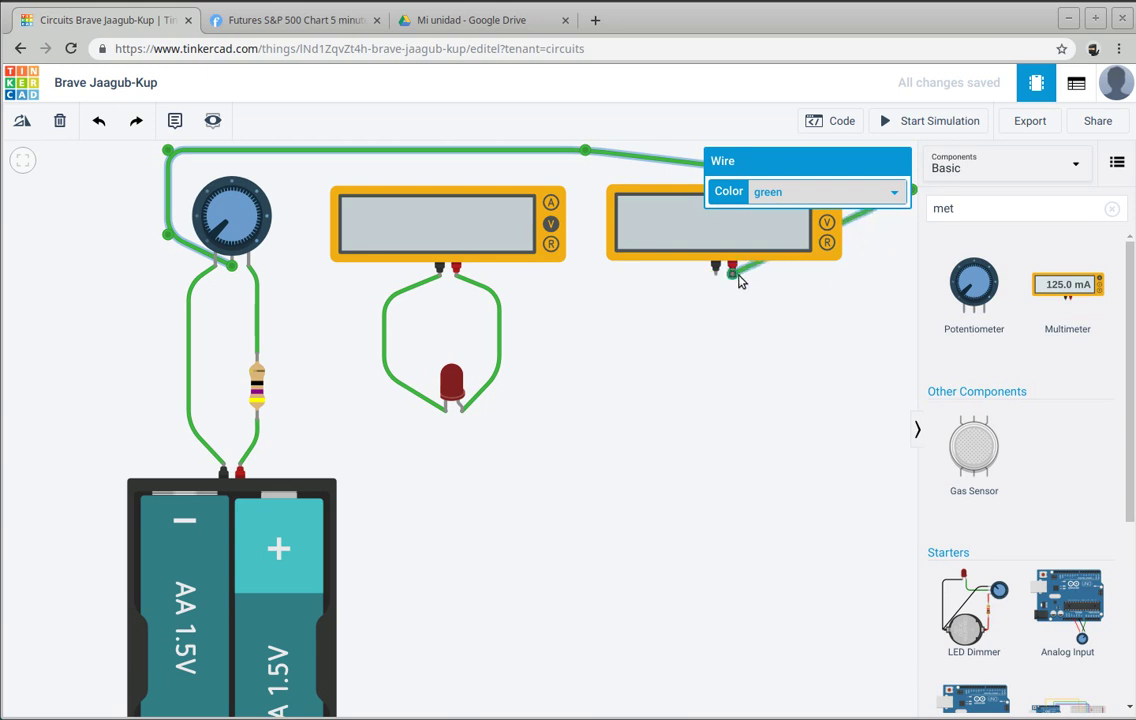
left_click_drag(869, 279, 733, 280)
left_click_drag(912, 189, 886, 268)
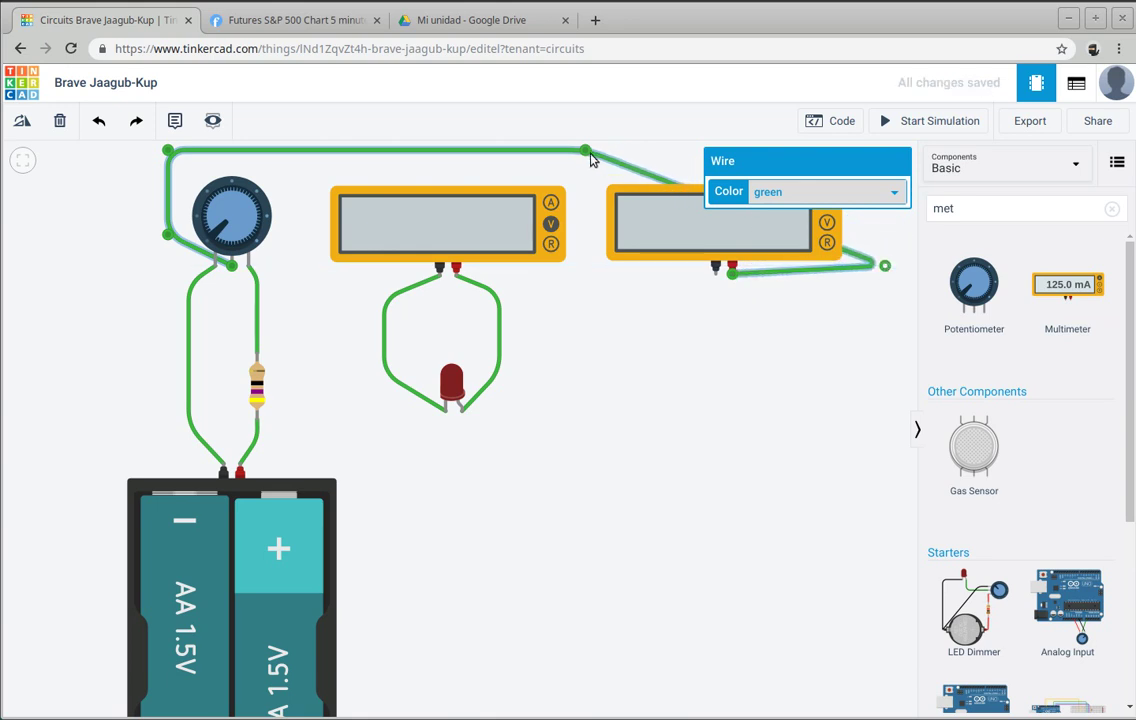
left_click_drag(586, 151, 690, 156)
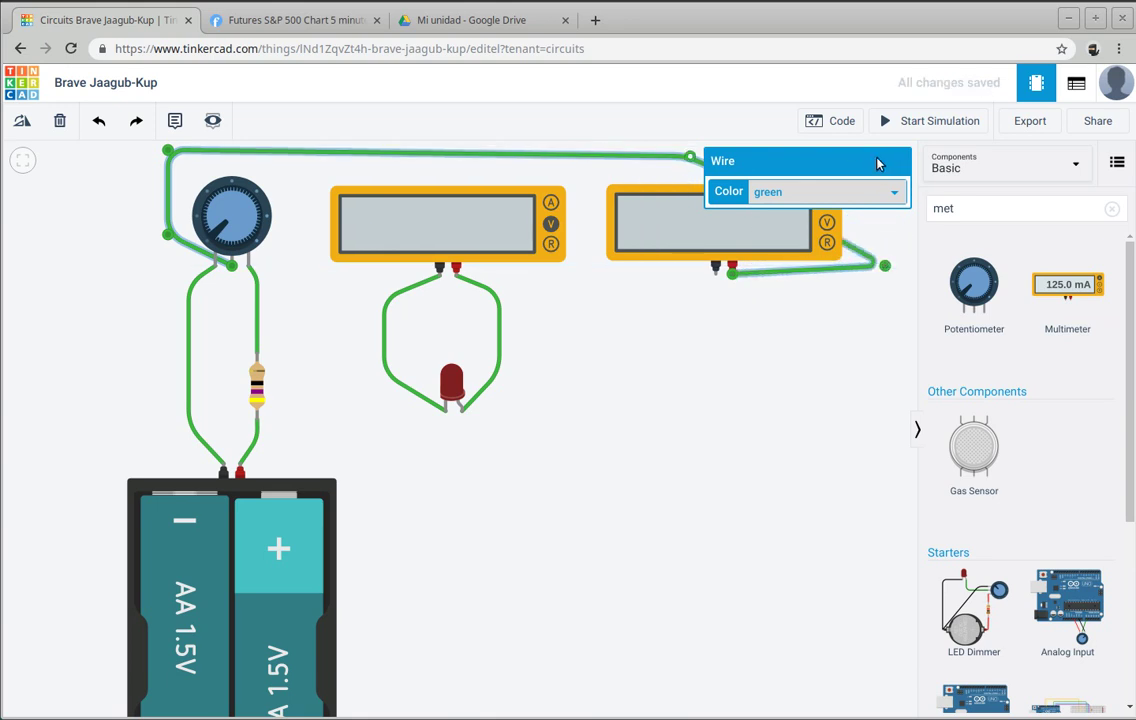
left_click(801, 347)
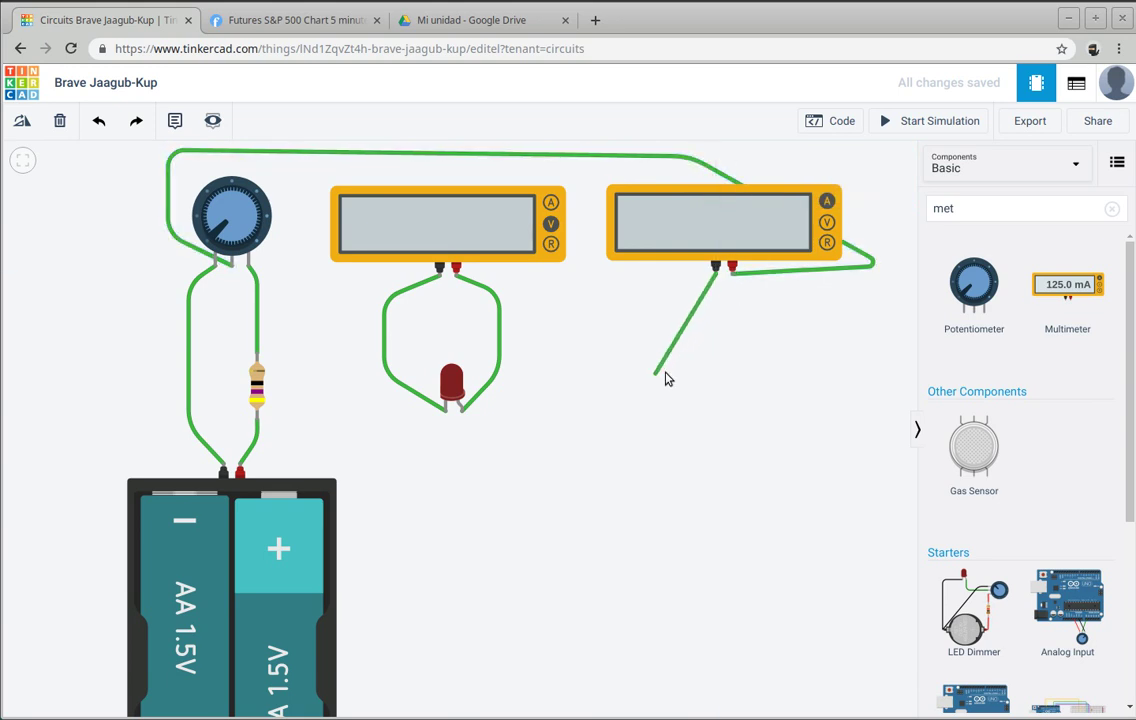
Step: Connect a new wire from the ammeter to the LED anode
left_click(681, 406)
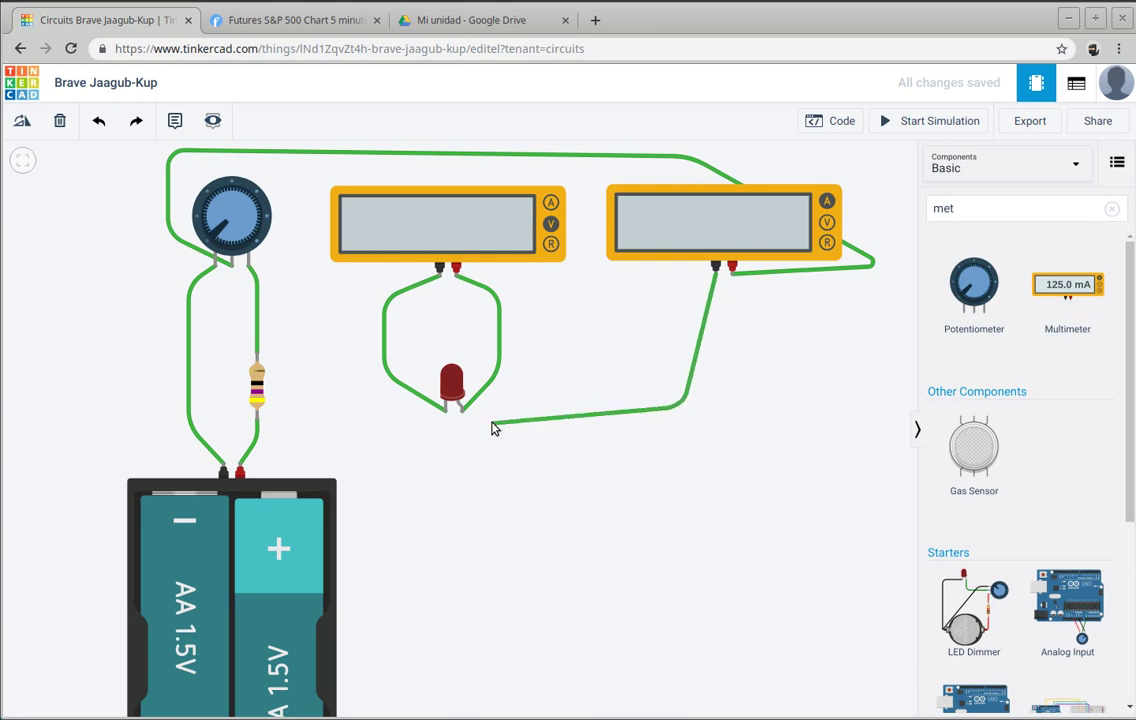
left_click(463, 413)
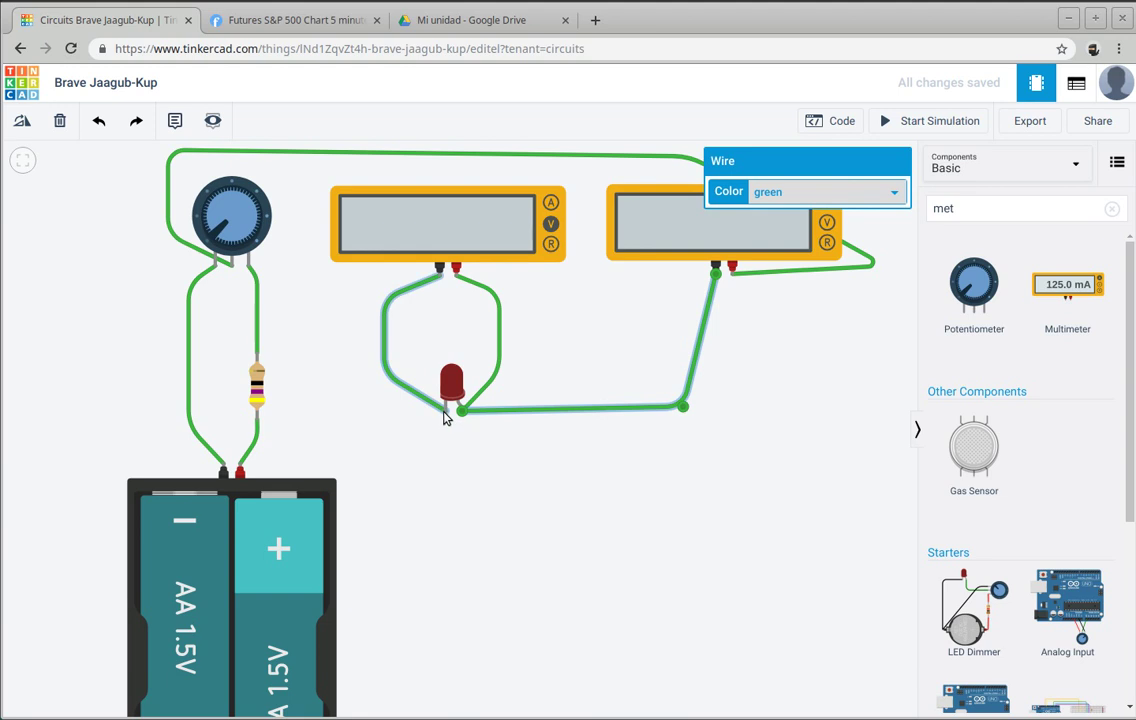
left_click(445, 416)
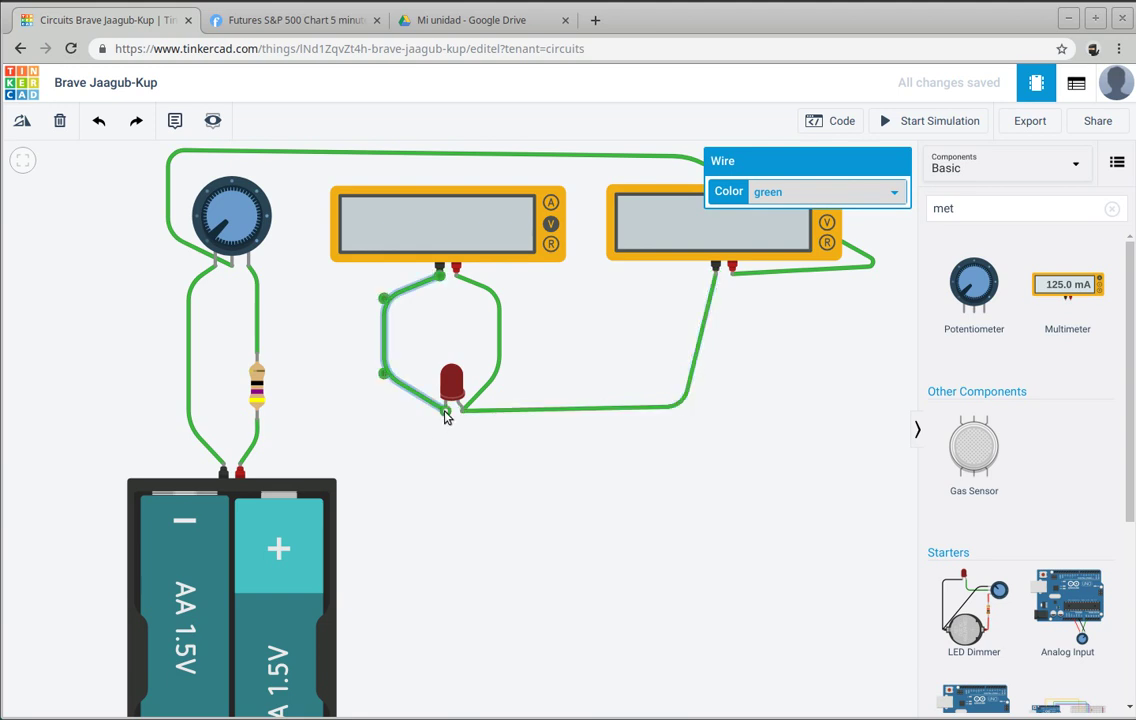
left_click(426, 451)
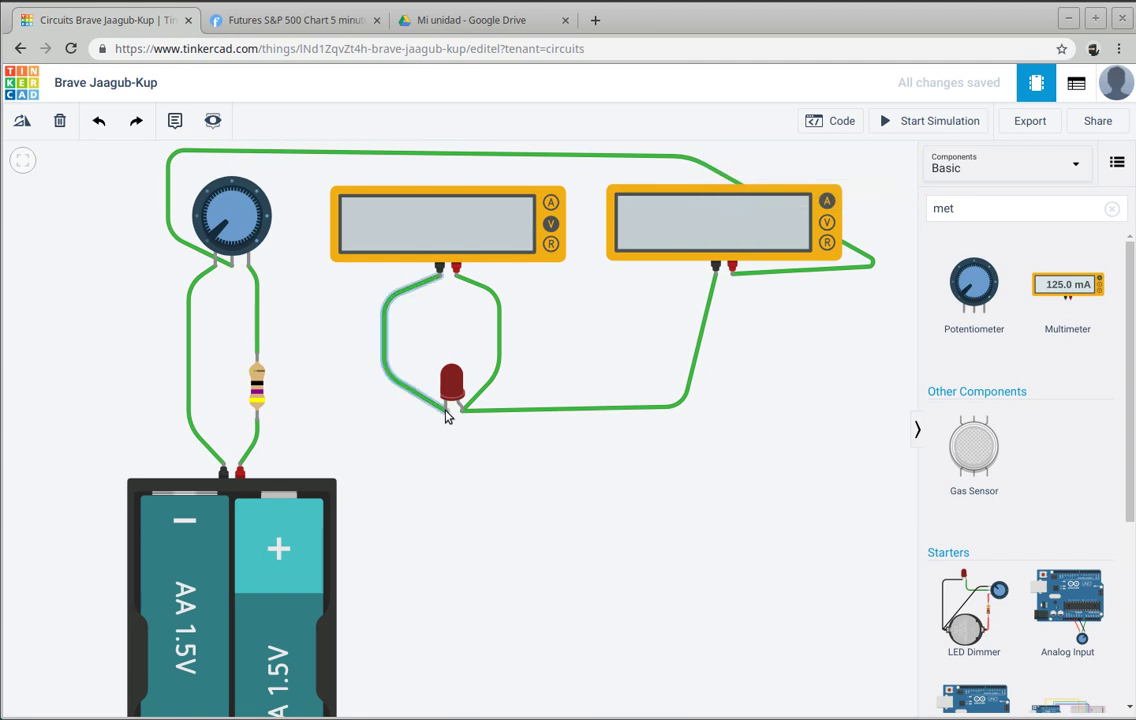
Step: Draw a wire from the LED cathode to the battery's negative terminal
left_click(447, 420)
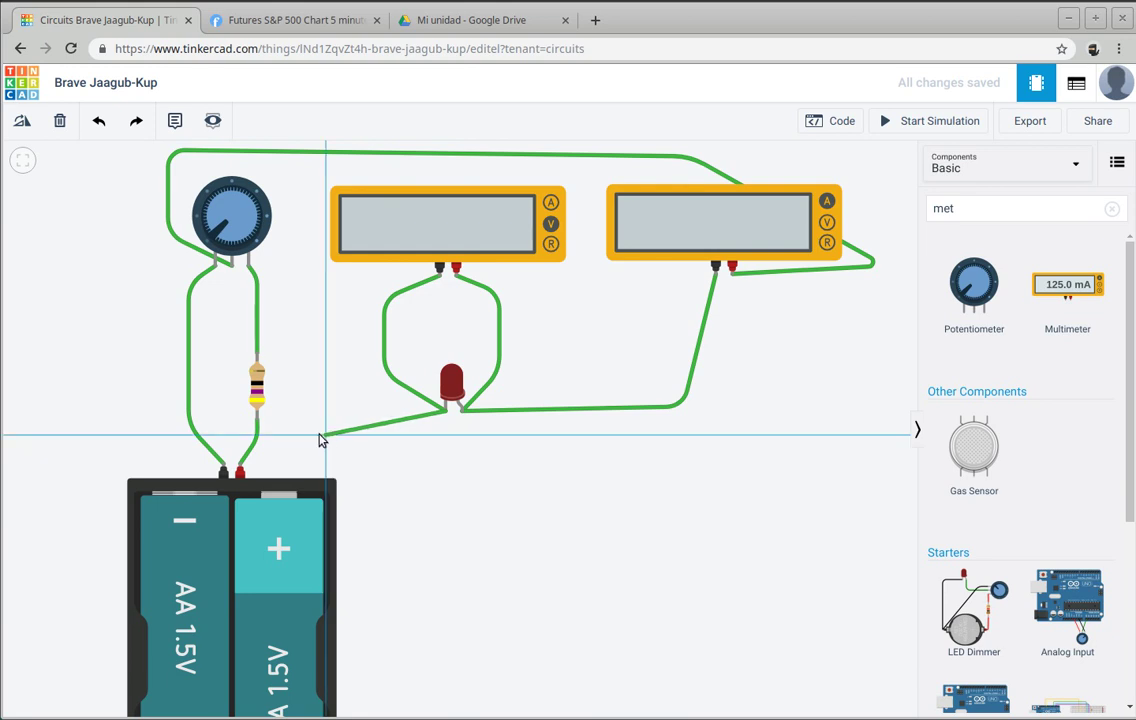
left_click(226, 432)
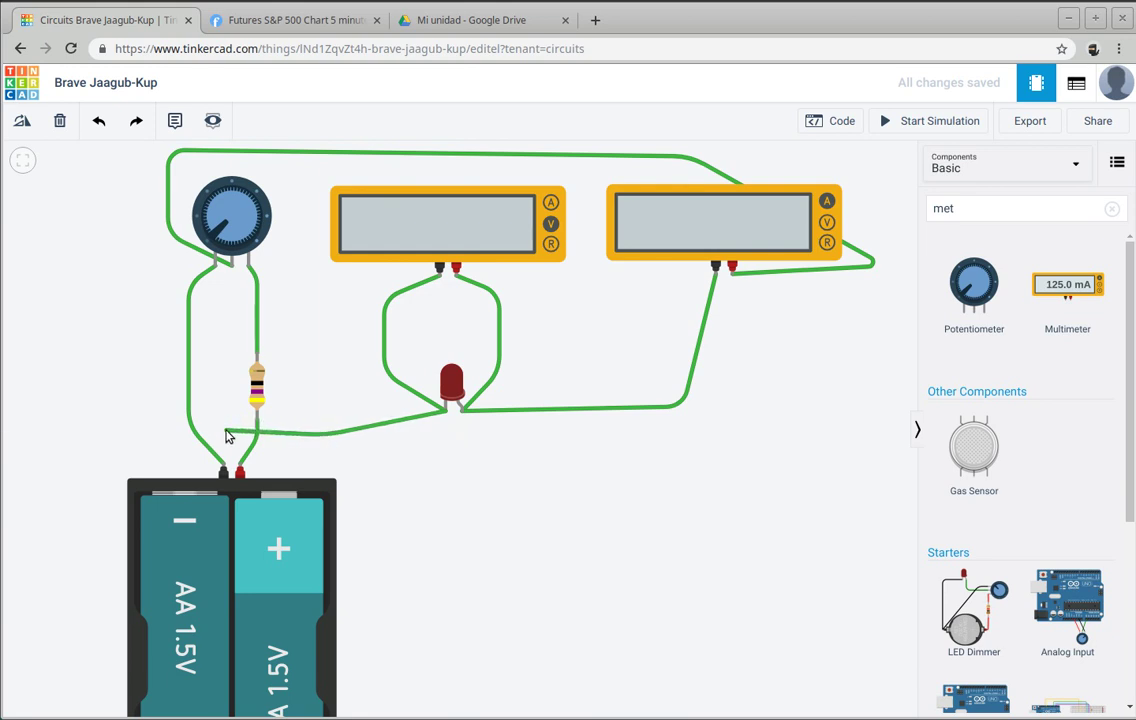
left_click(223, 464)
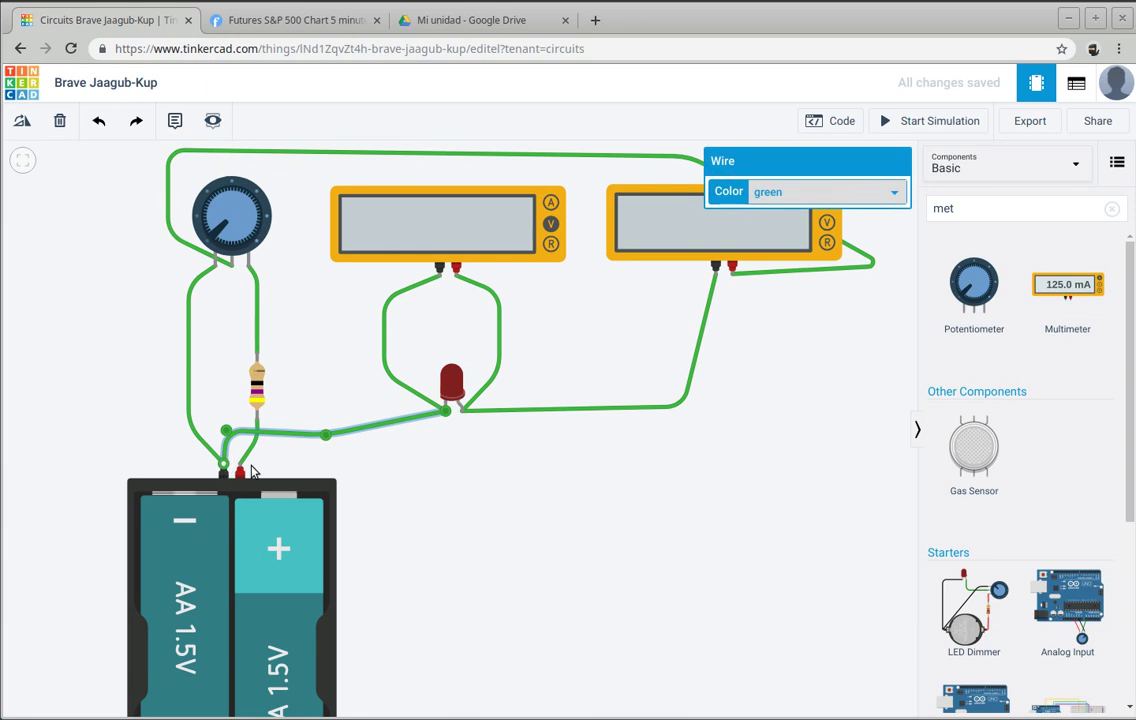
left_click(595, 467)
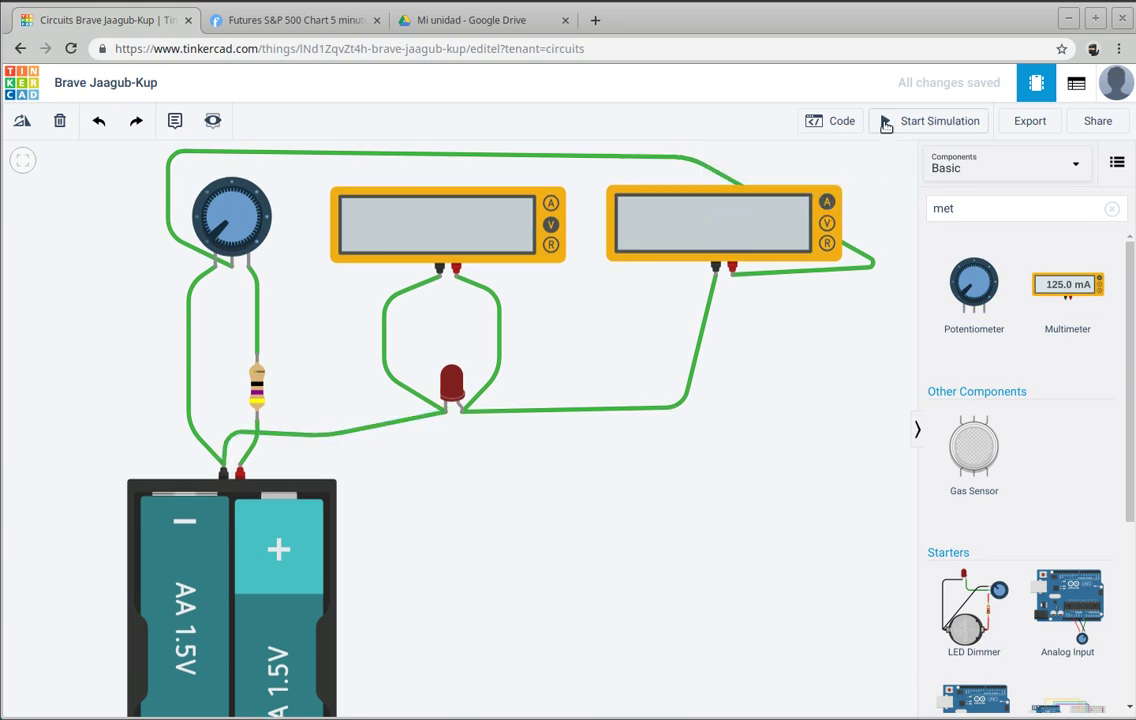
Step: Run the simulation and turn up the potentiometer until the meters read 2.01 V and 12.8 mA
left_click(887, 121)
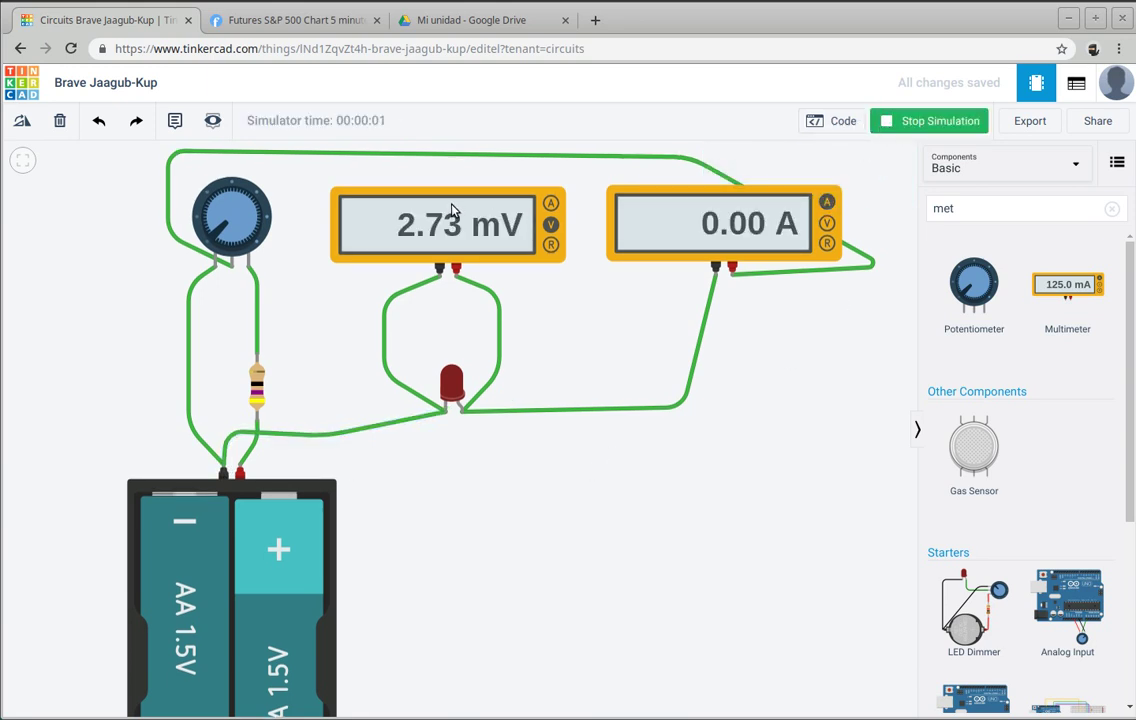
mouse_move(222, 236)
left_mouse_down()
mouse_move(268, 213)
mouse_move(211, 262)
mouse_move(190, 205)
mouse_move(197, 182)
mouse_move(242, 201)
left_mouse_up()
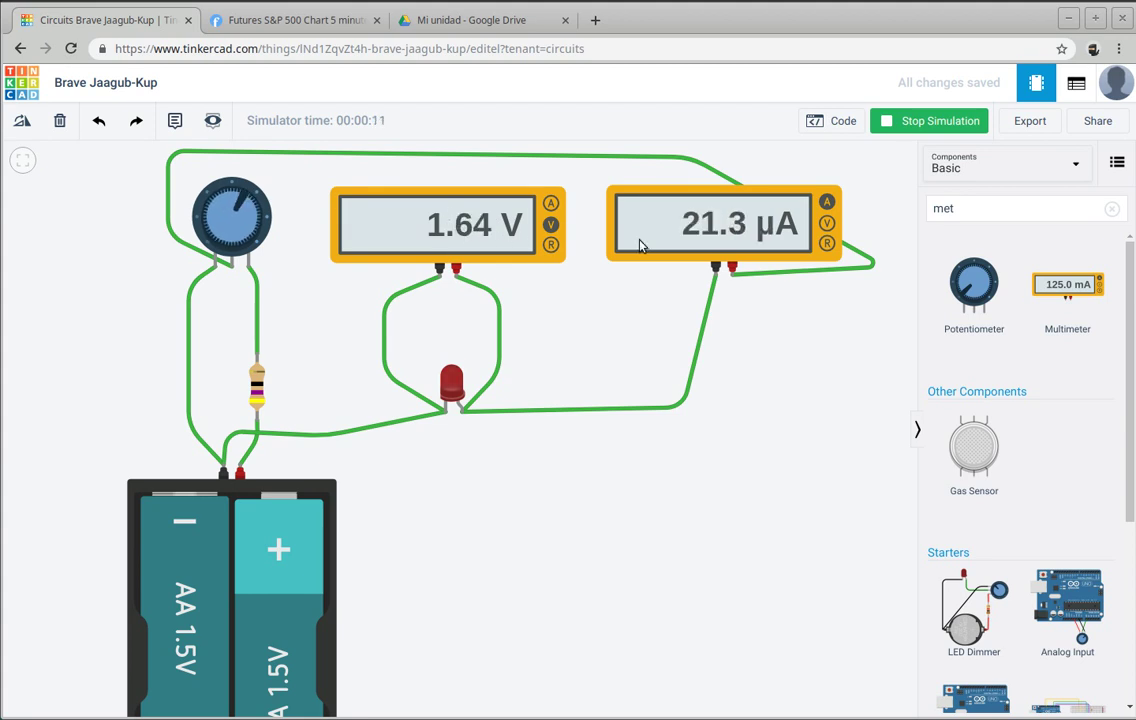
mouse_move(246, 203)
left_mouse_down()
mouse_move(240, 240)
mouse_move(265, 232)
left_mouse_up()
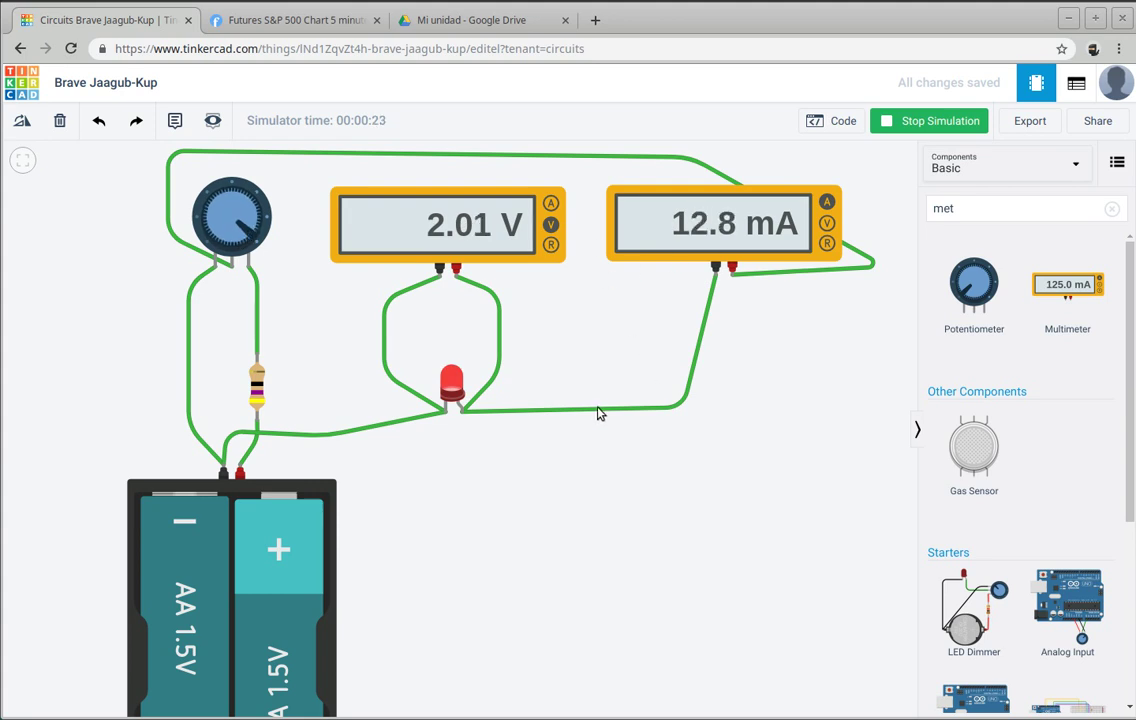
scroll(656, 426, "down", 1)
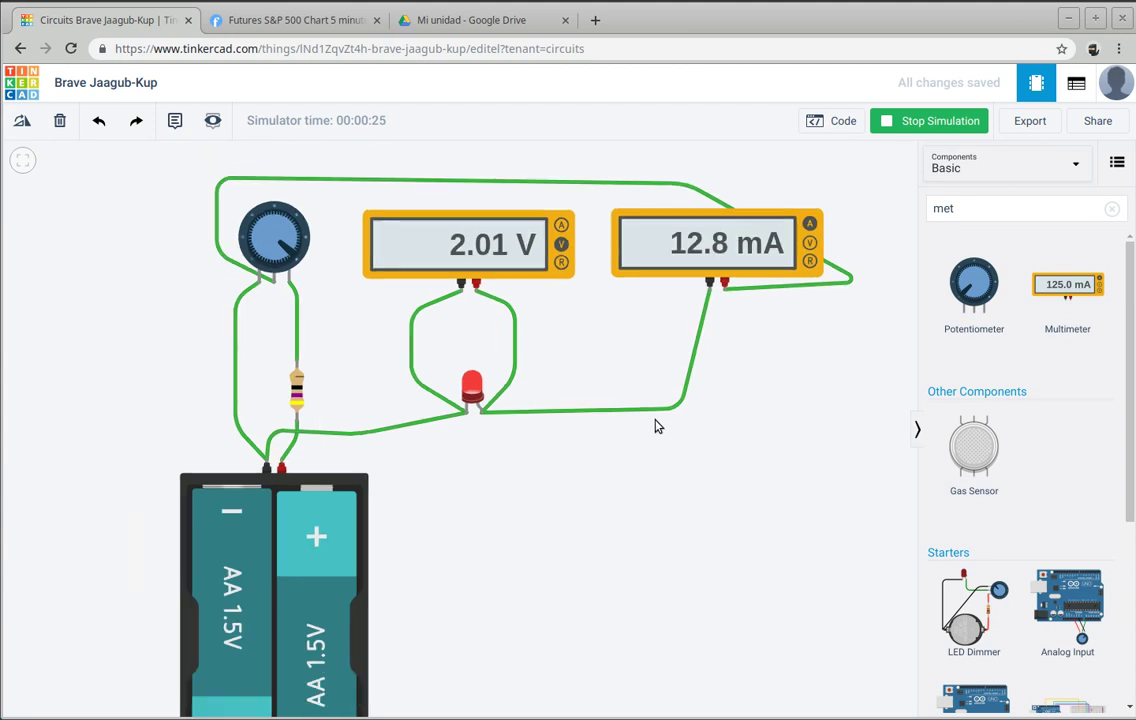
scroll(656, 426, "down", 1)
scroll(656, 426, "down", 1)
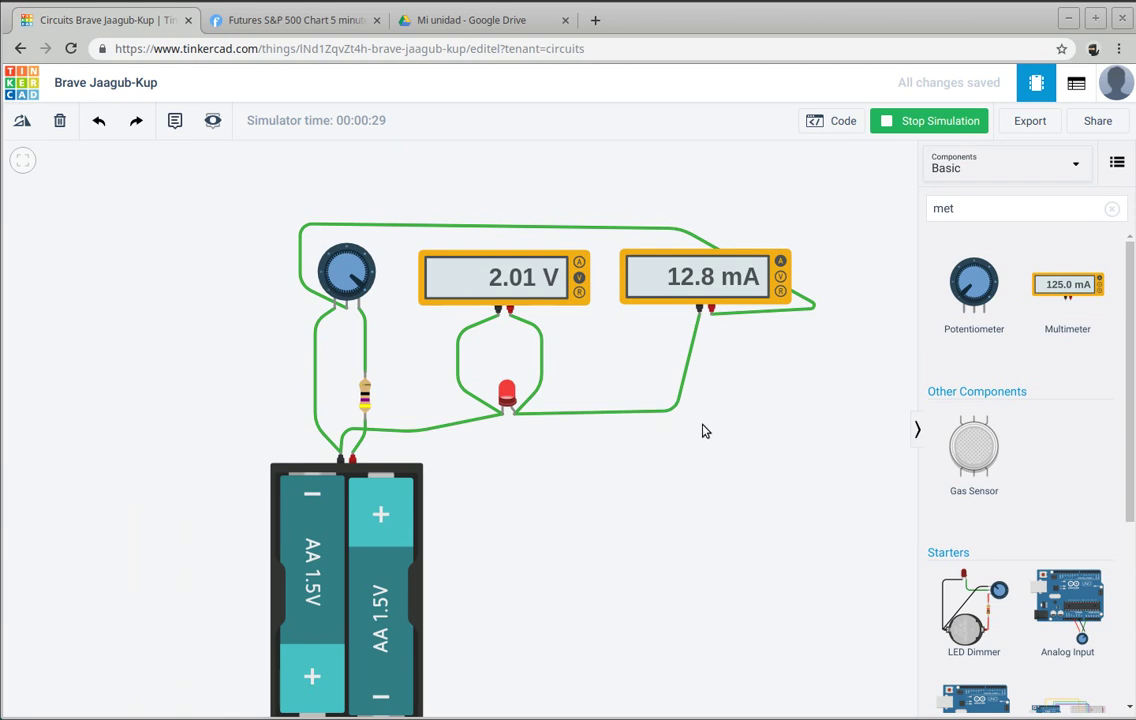
left_click_drag(712, 434, 469, 375)
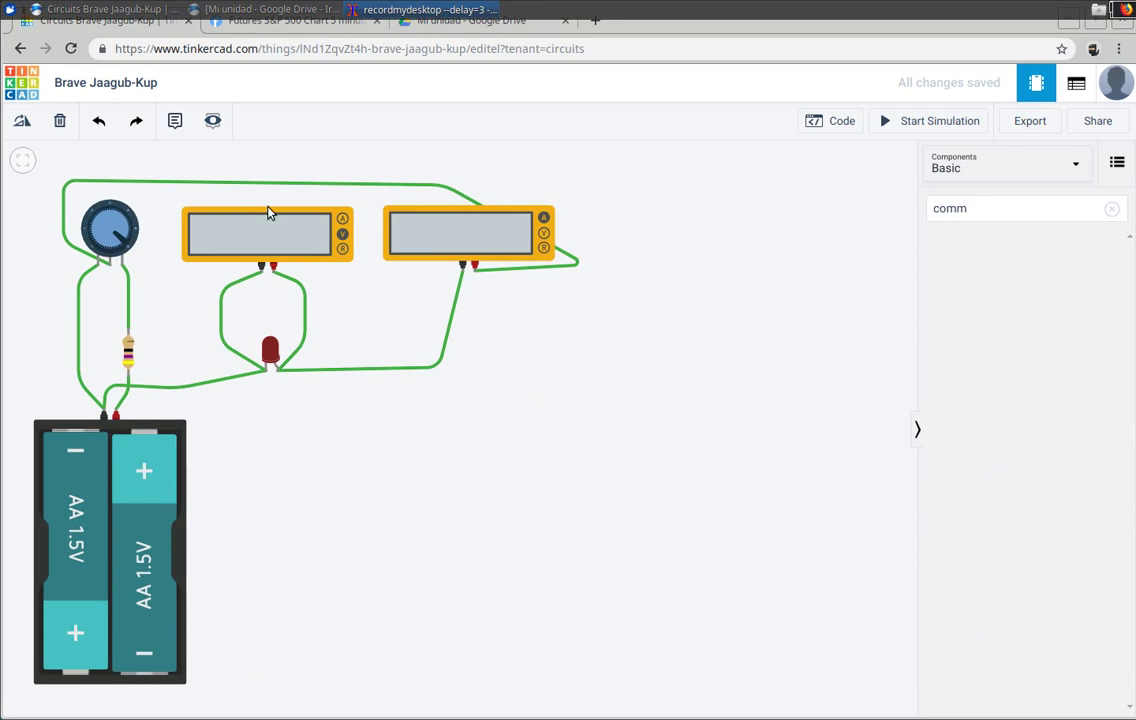
Step: Add a note below the LED with the author's name, '3B' and 'marzo de 2020'
left_click(178, 124)
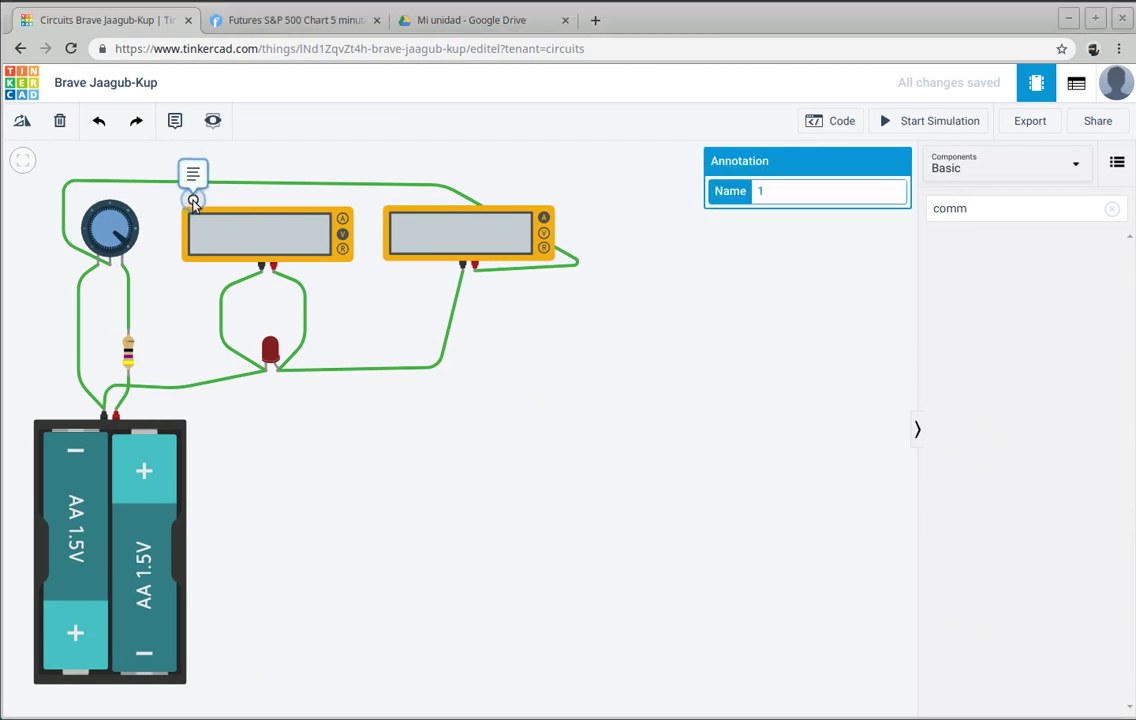
left_click(293, 373)
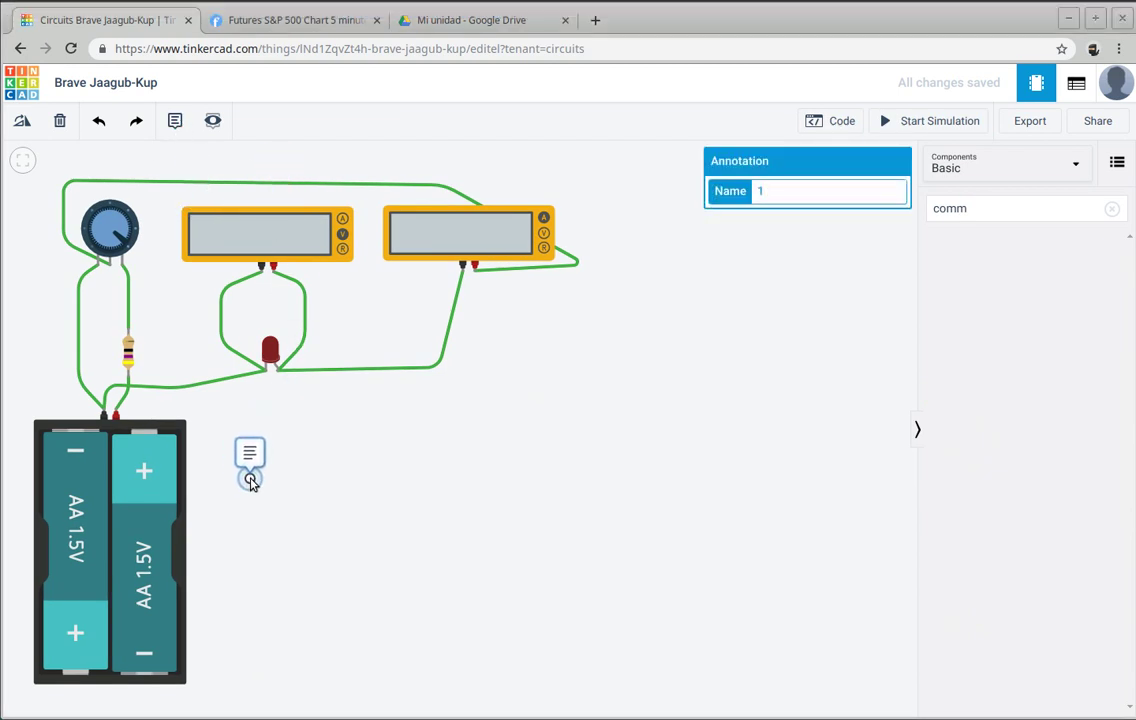
left_click(250, 477)
triple_click(270, 447)
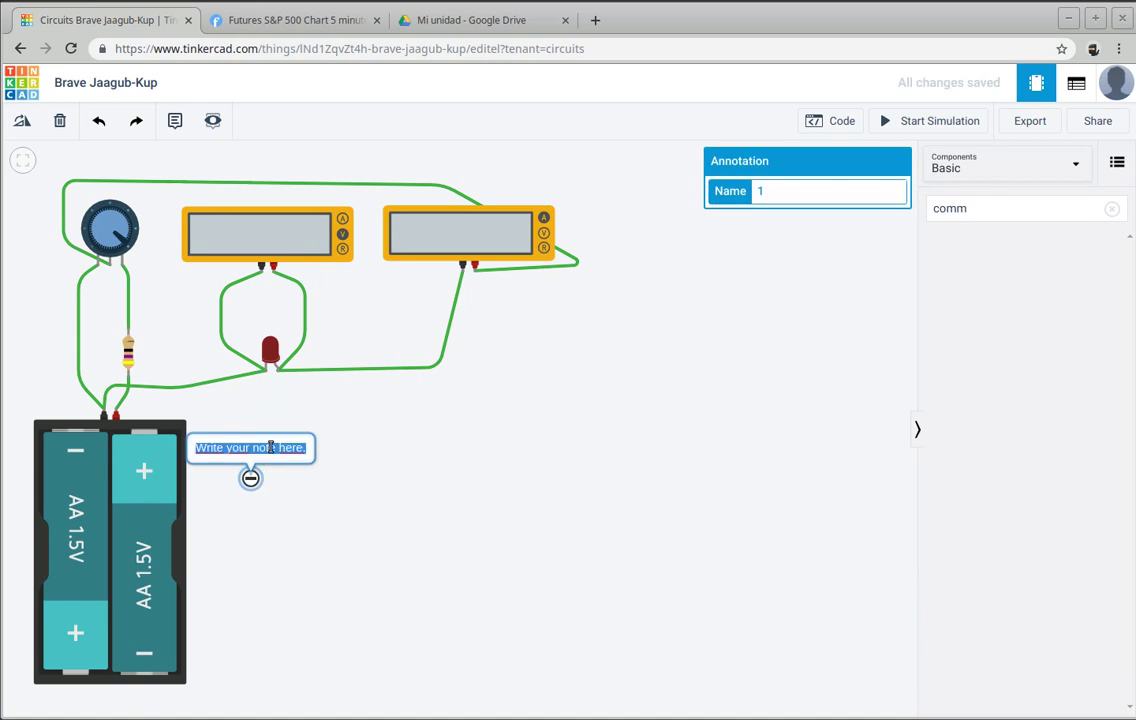
type("P")
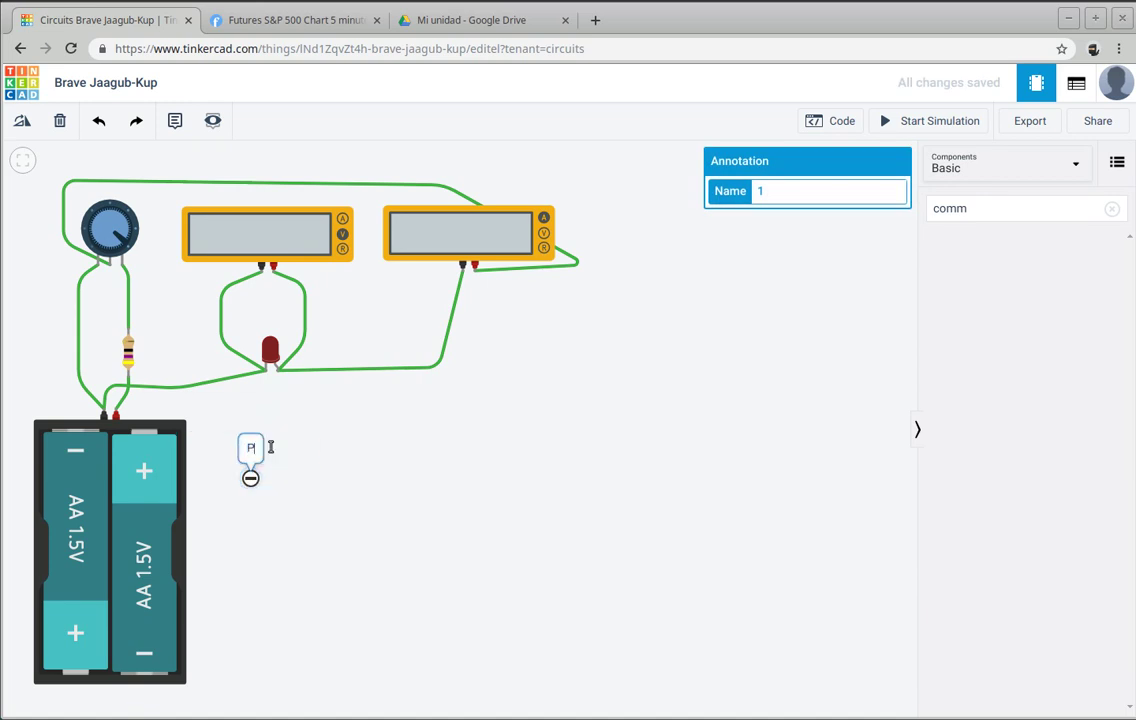
type("epito ")
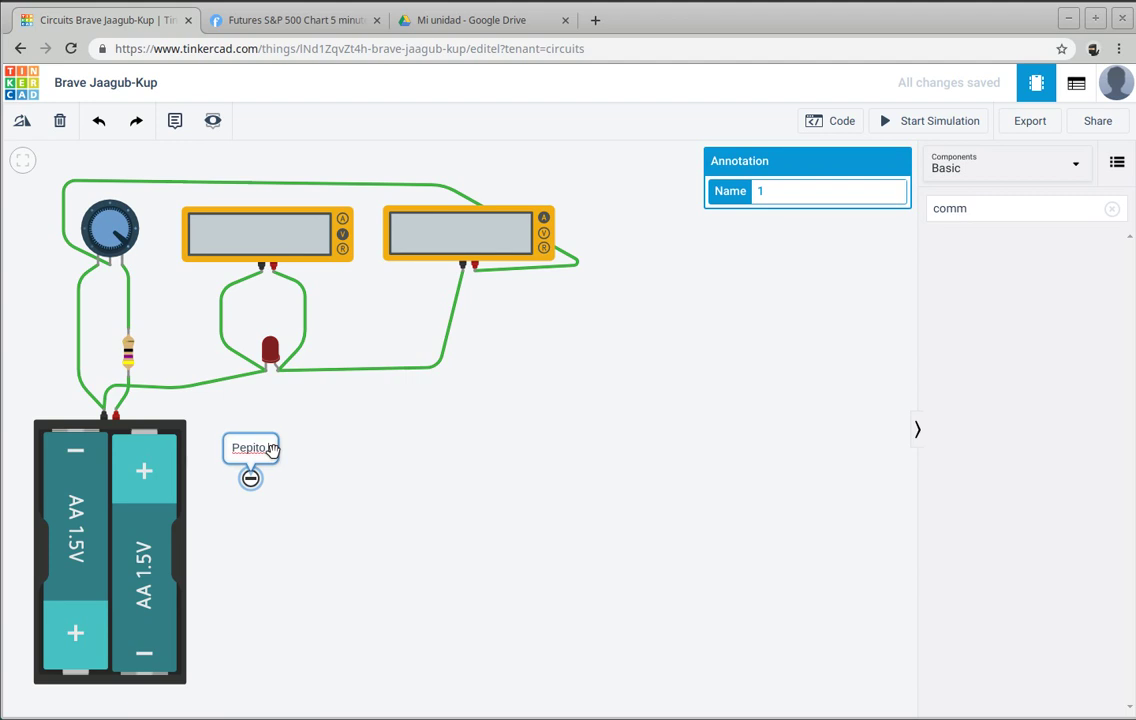
type("Ru")
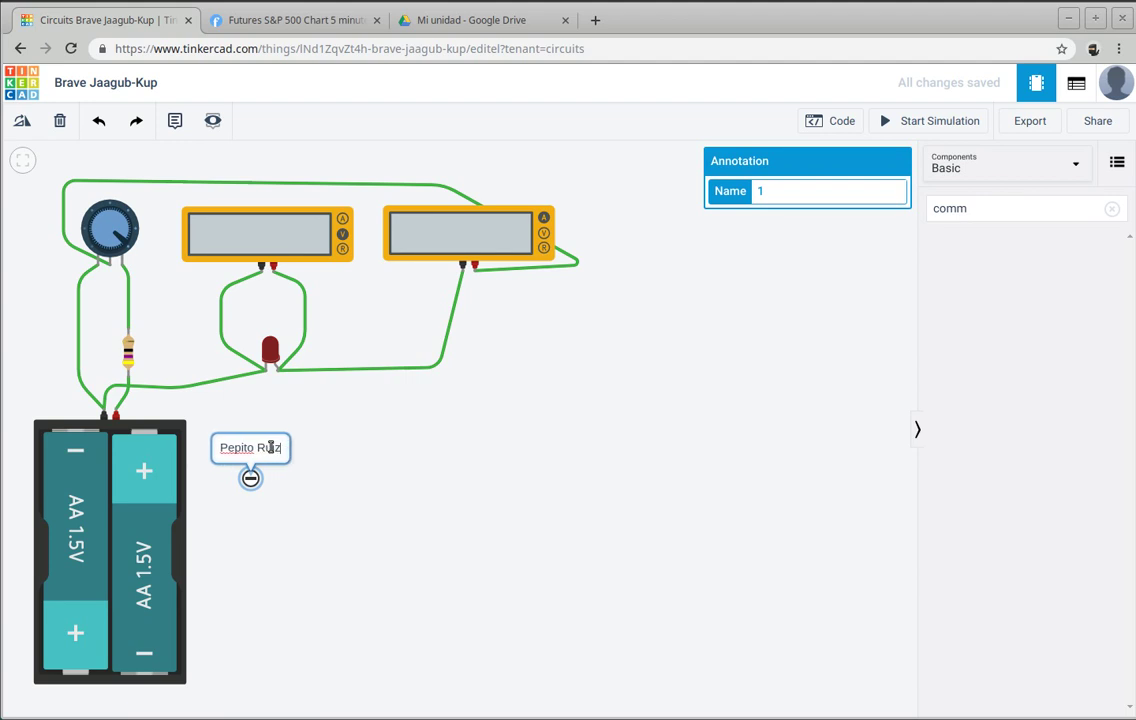
type("iz")
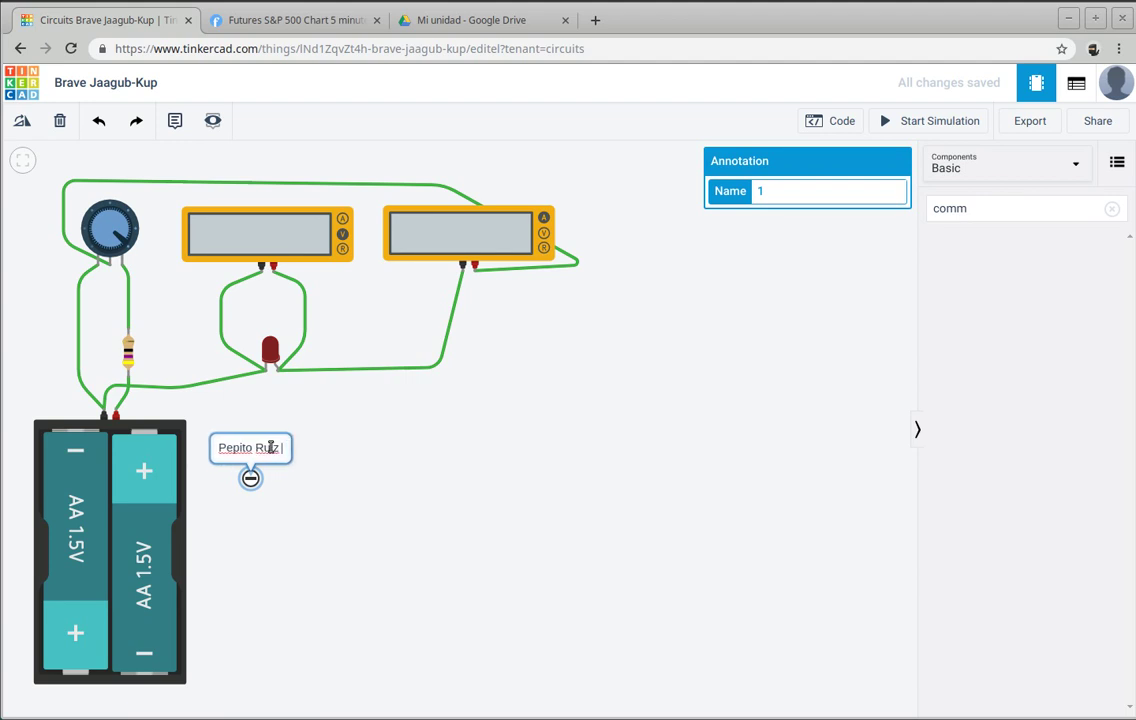
type(" 3")
type("B")
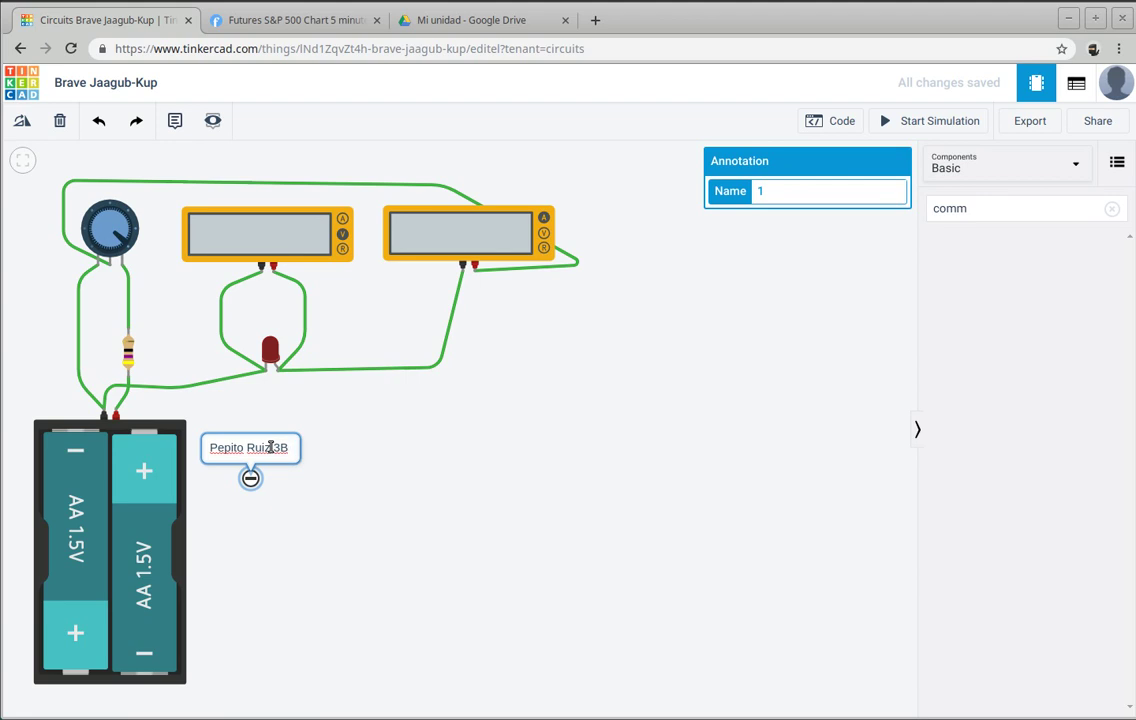
type(" m")
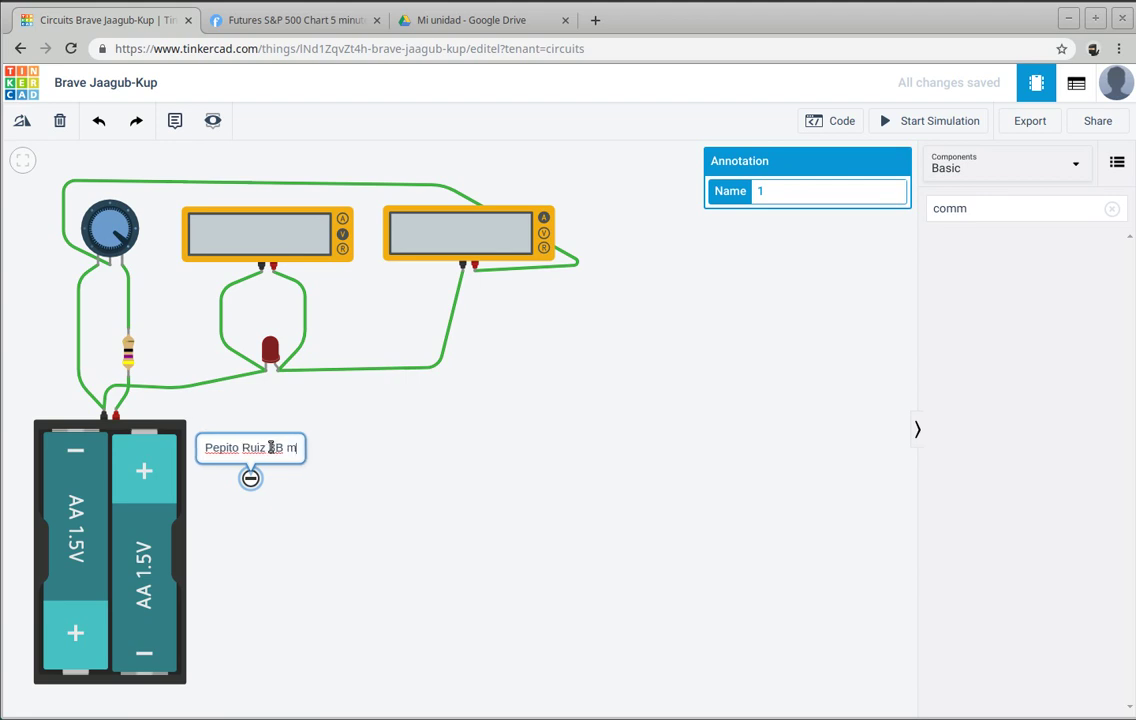
type("arzo de")
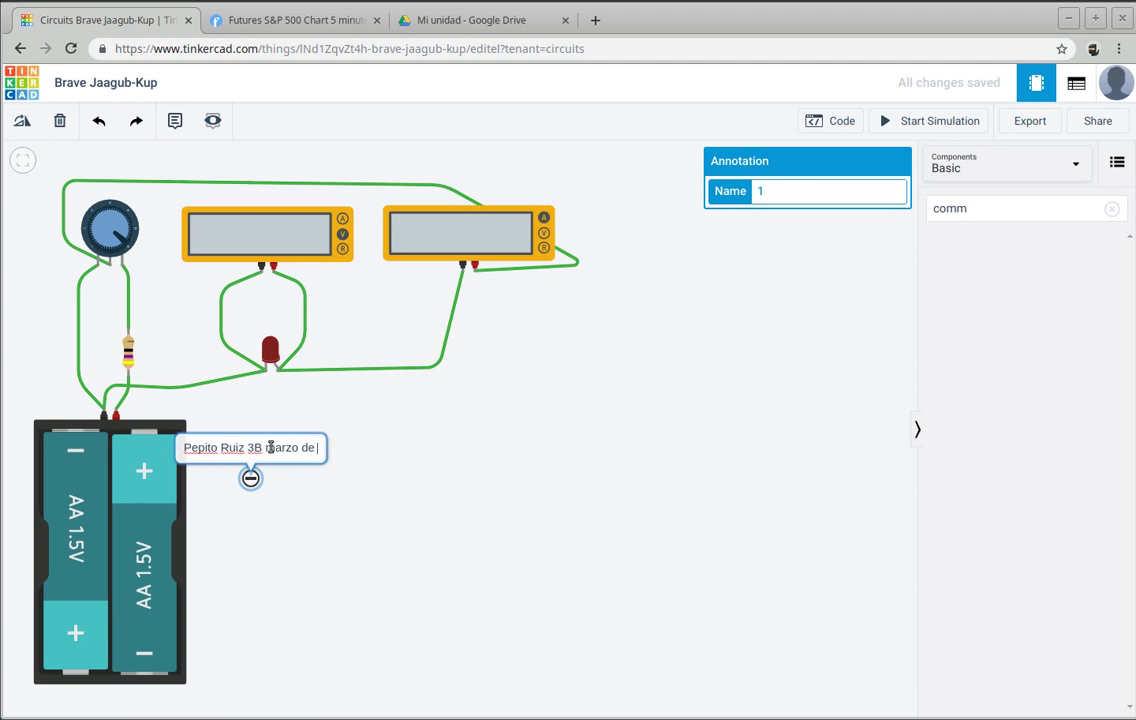
type(" 2020")
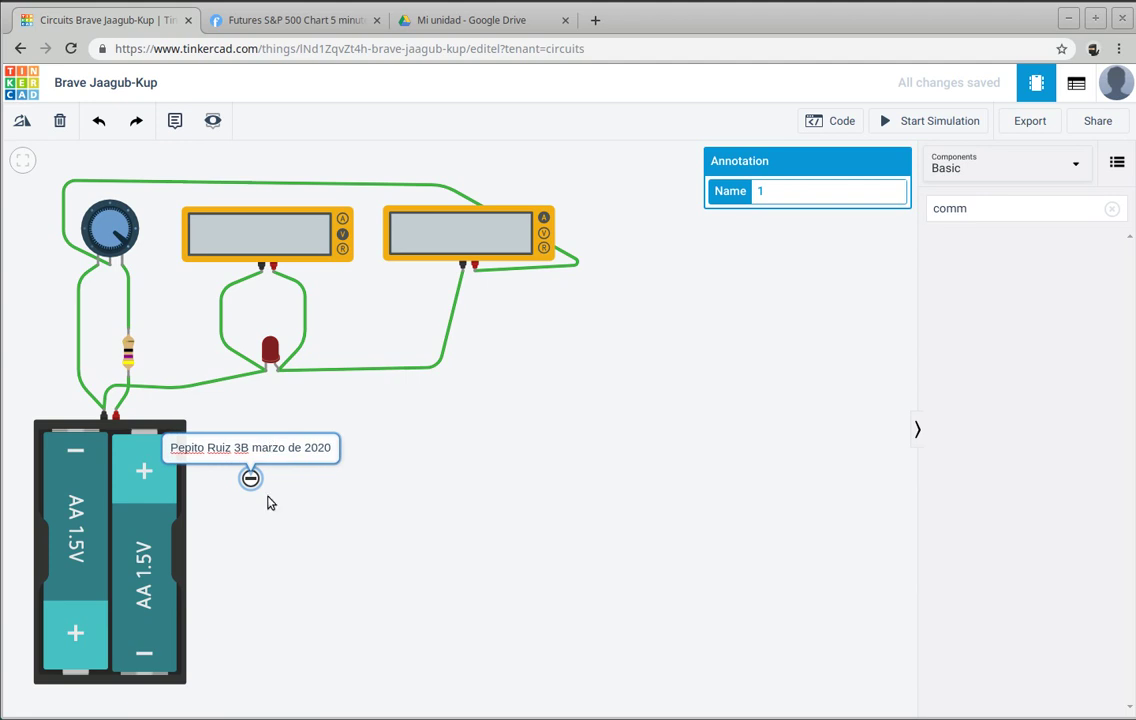
left_click(284, 512)
mouse_move(250, 479)
left_mouse_down()
mouse_move(305, 460)
mouse_move(211, 284)
mouse_move(306, 464)
left_mouse_up()
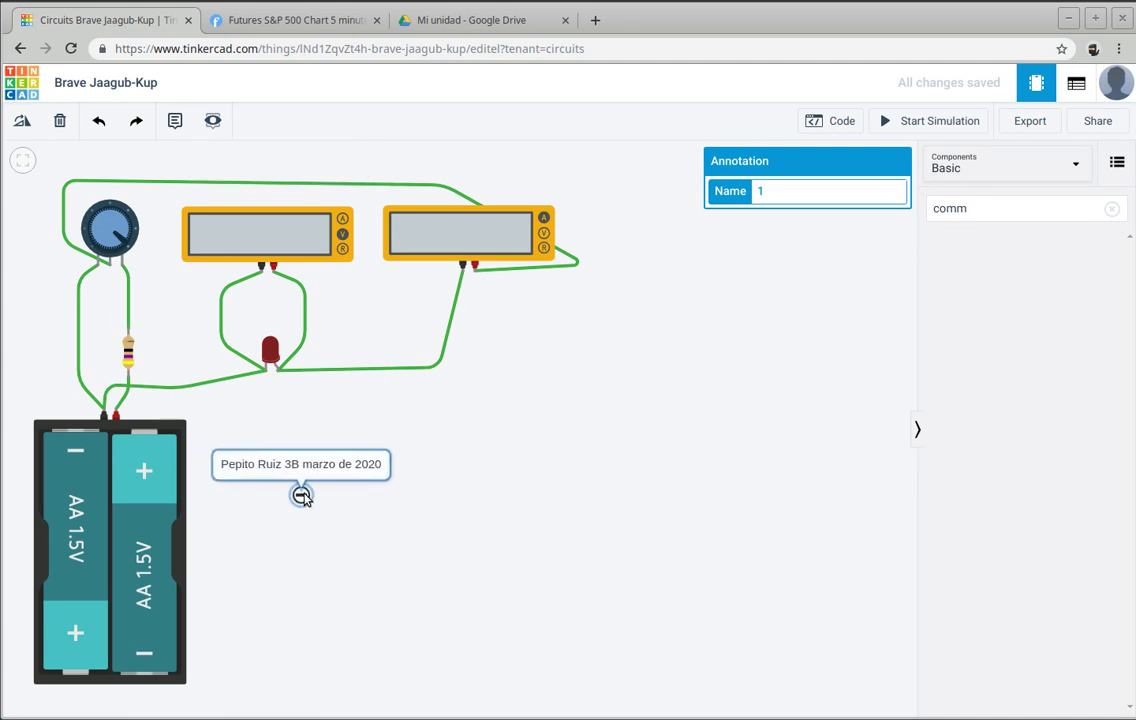
left_click(368, 509)
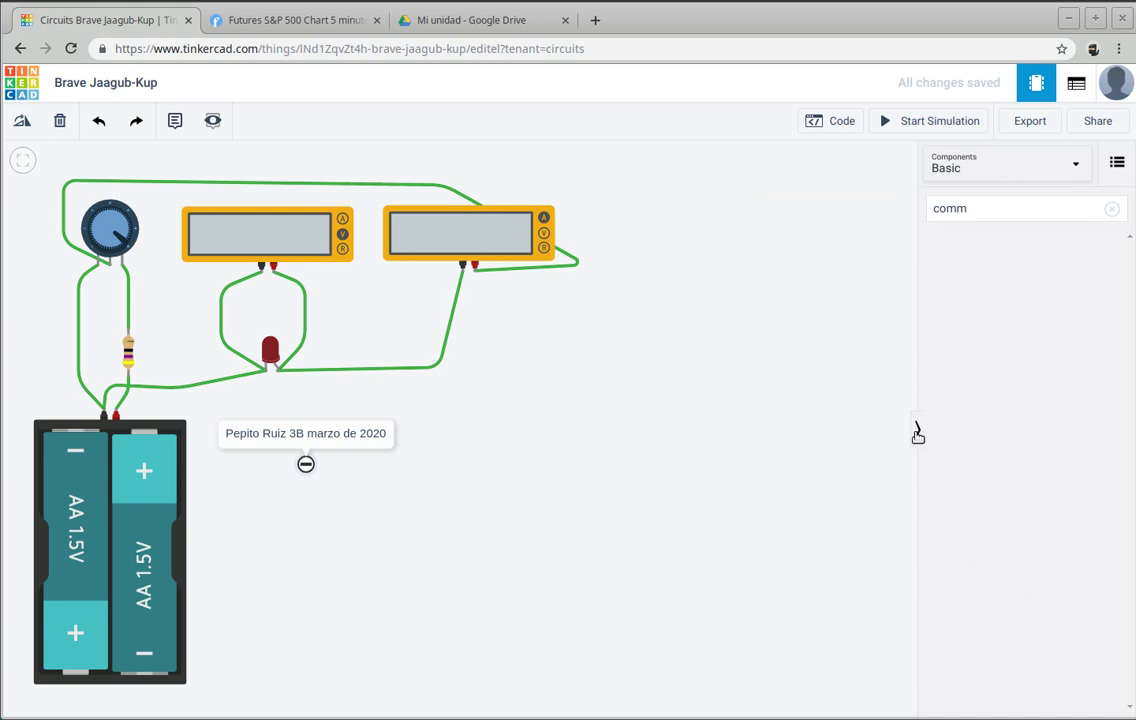
Step: Run the simulation in a narrowed browser window with the Components panel collapsed, beside Google Drive
left_click(903, 130)
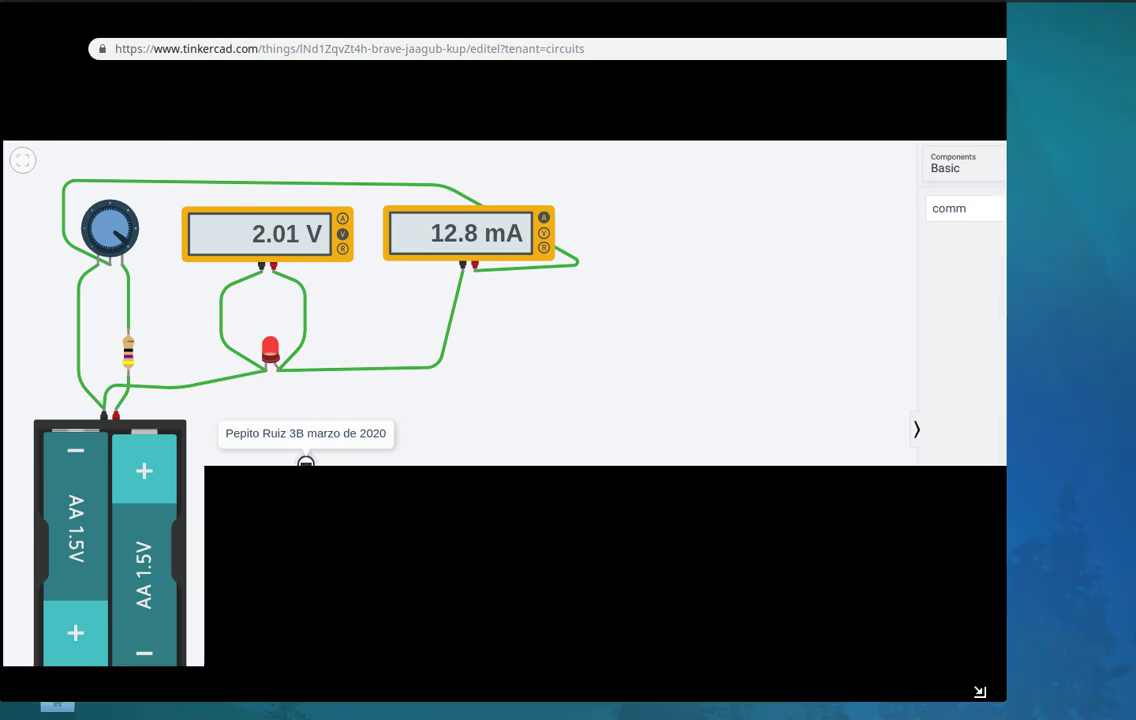
left_click_drag(1122, 710, 796, 697)
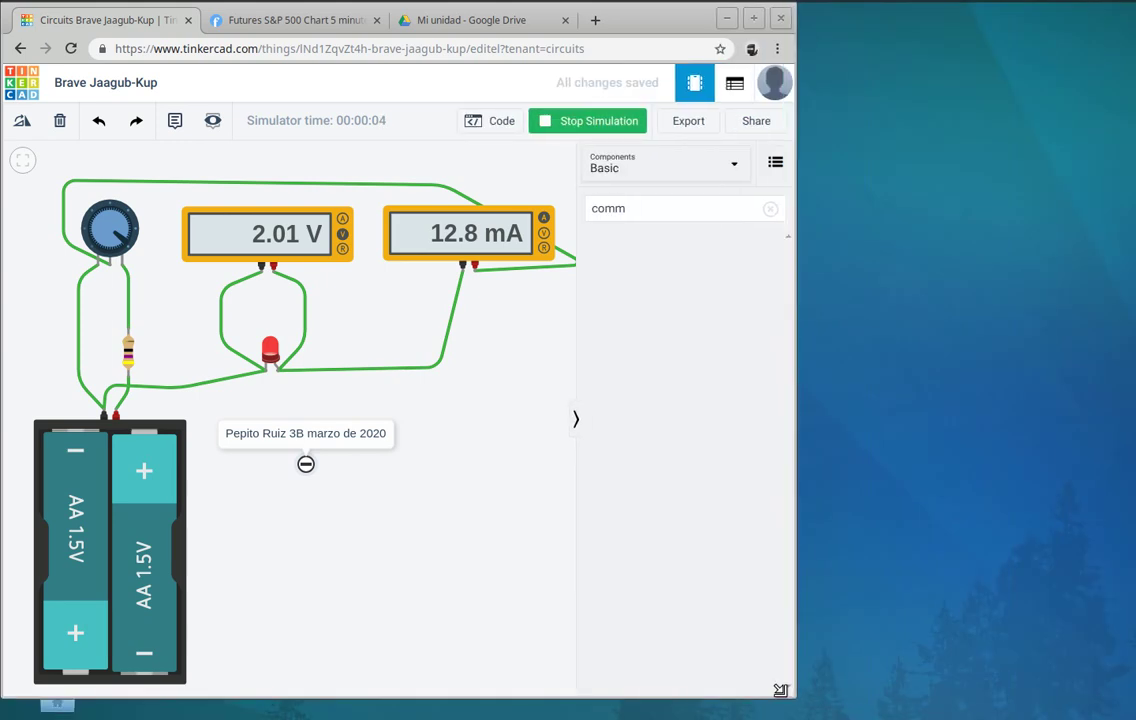
left_click(576, 420)
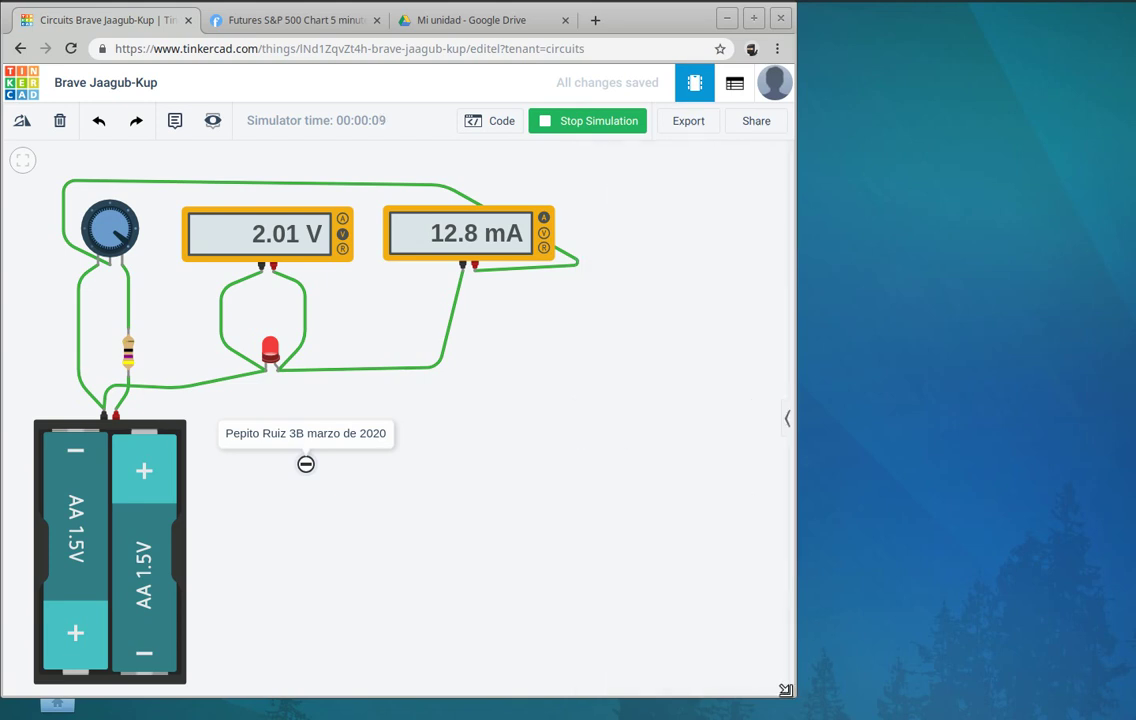
mouse_move(786, 690)
left_mouse_down()
mouse_move(520, 679)
mouse_move(534, 702)
left_mouse_up()
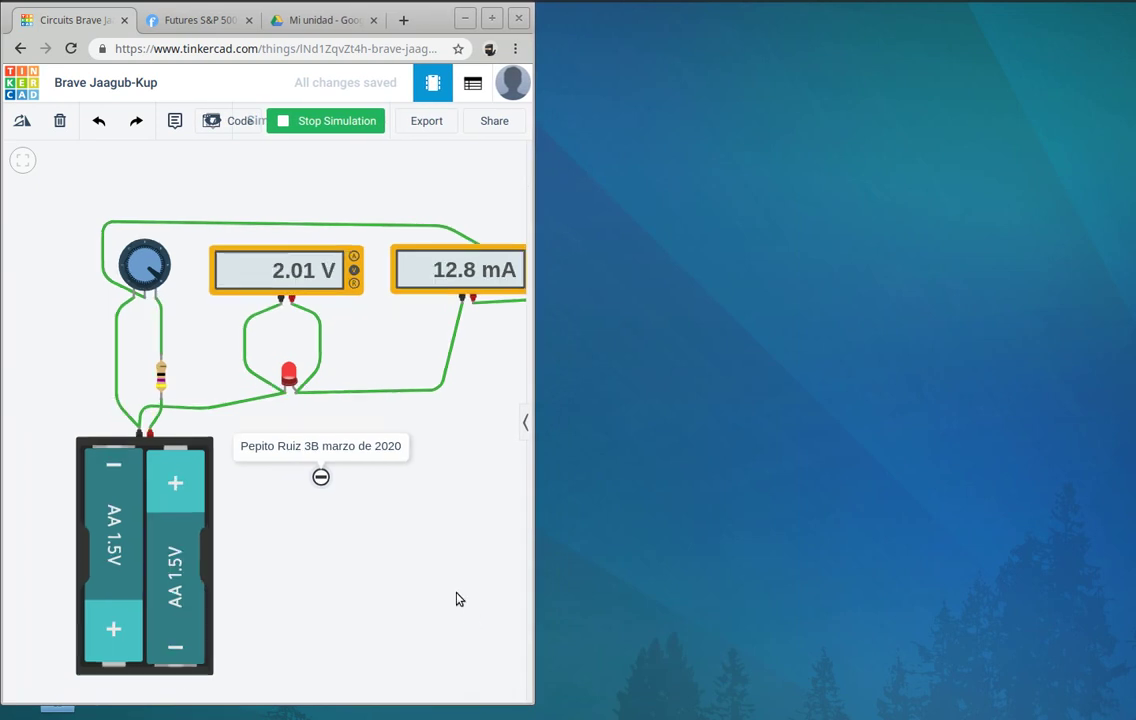
scroll(358, 573, "down", 1)
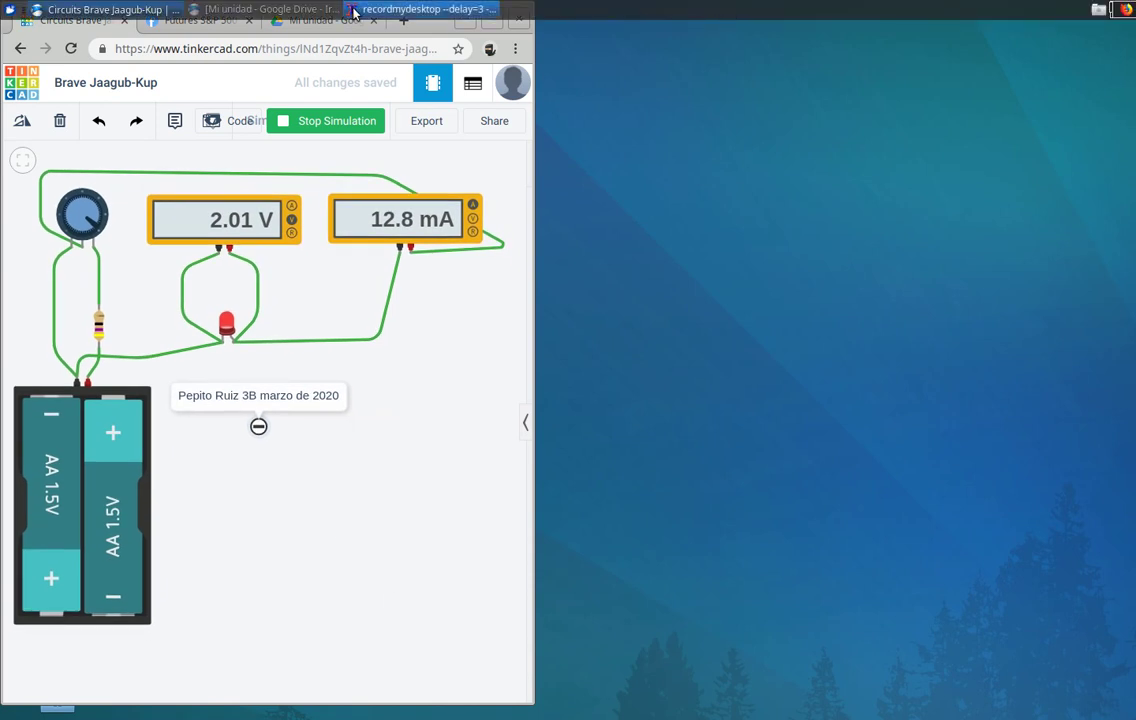
left_click(283, 10)
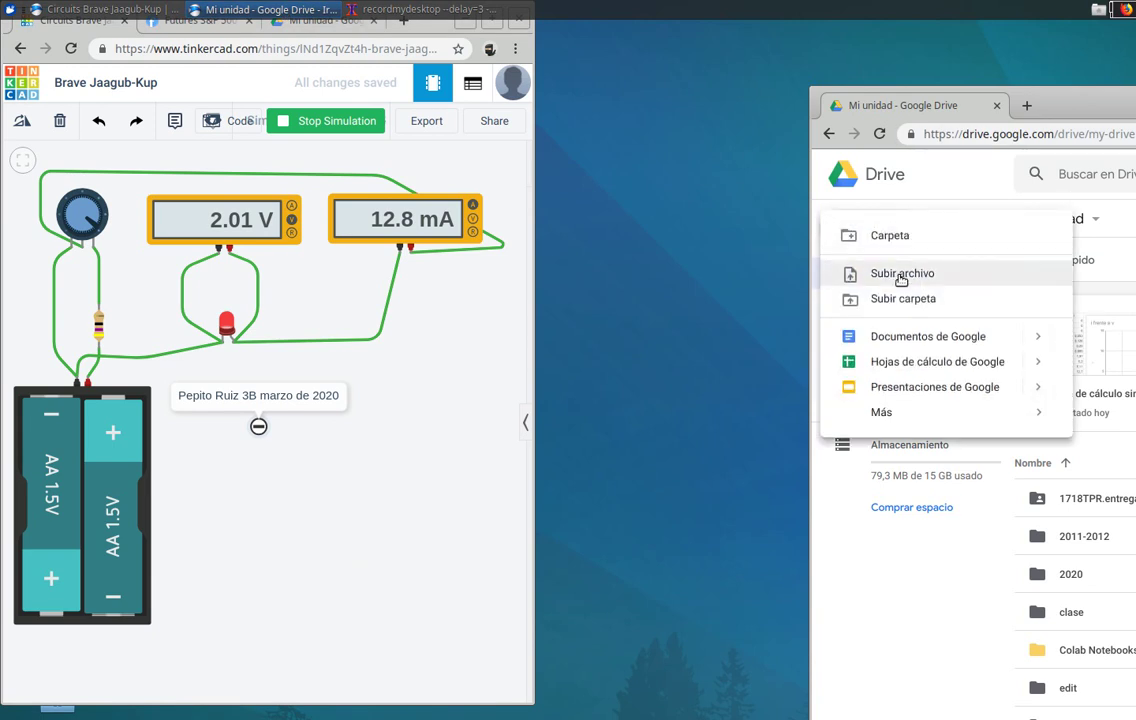
Step: Create a blank Google Sheets spreadsheet and place it beside Tinkercad
left_click(978, 362)
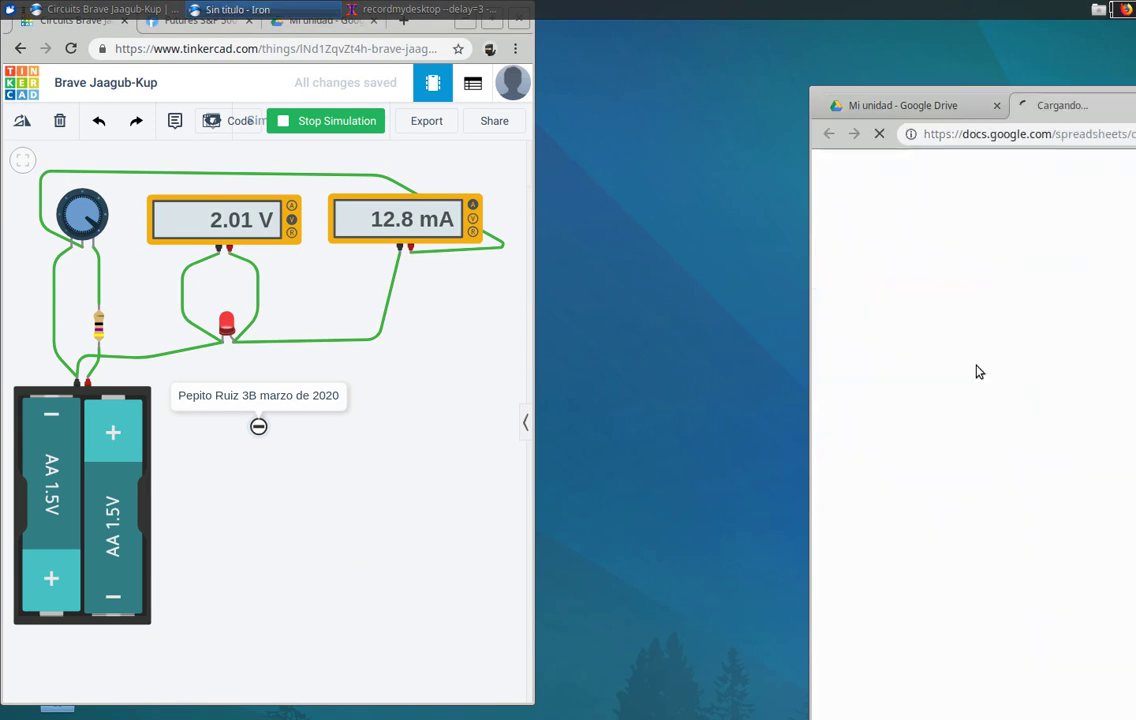
left_click_drag(1088, 82, 1047, 27)
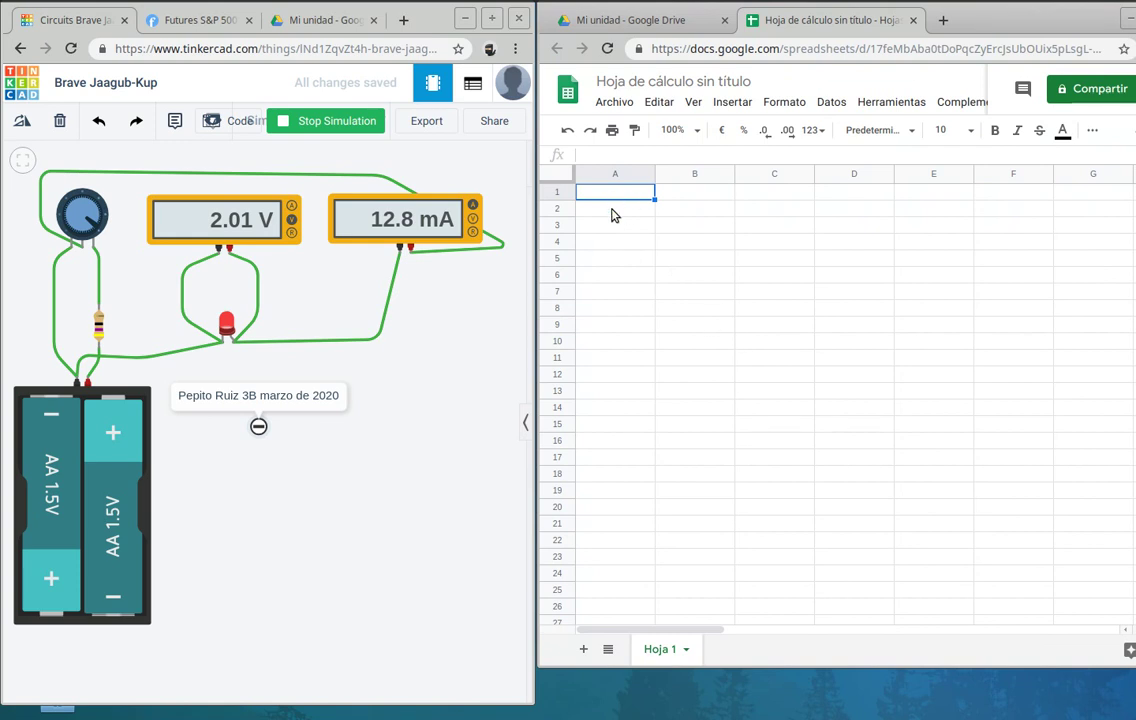
Step: Enter the header 'V (v)' in A1 and start typing 'Corriente (mA)' in B1
type("Vol")
type("ta")
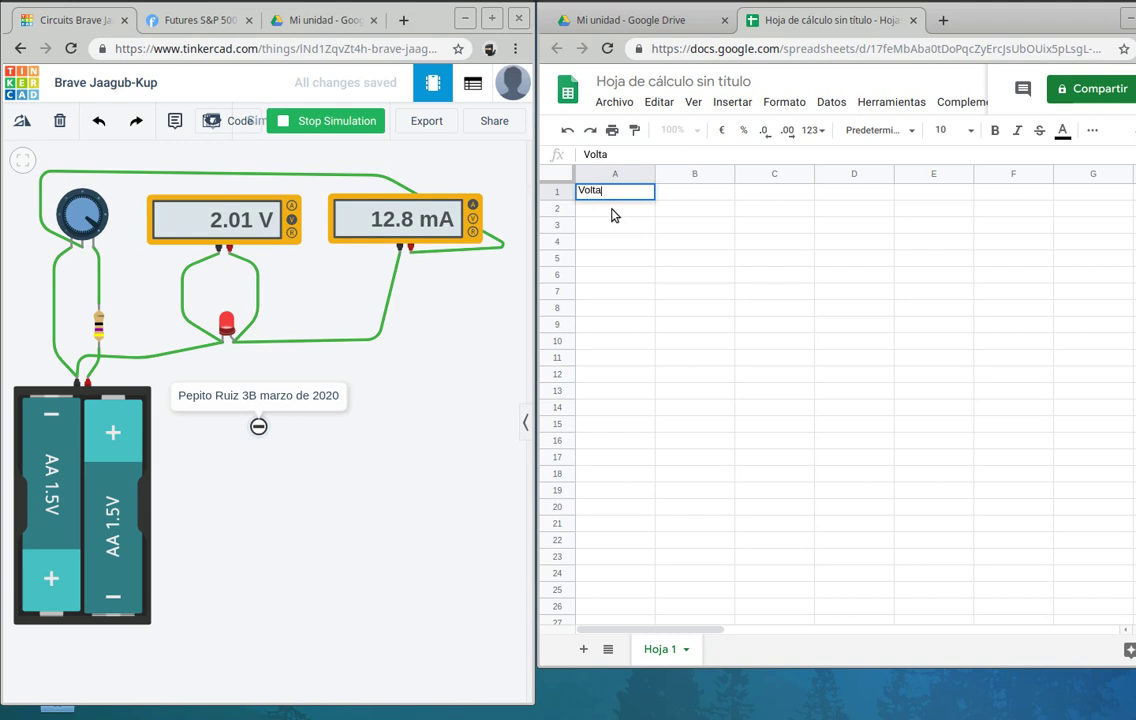
type("g")
key("BackSpace")
type("m")
type("v")
type("V")
key("BackSpace")
key("BackSpace")
type("v)")
key("Tab")
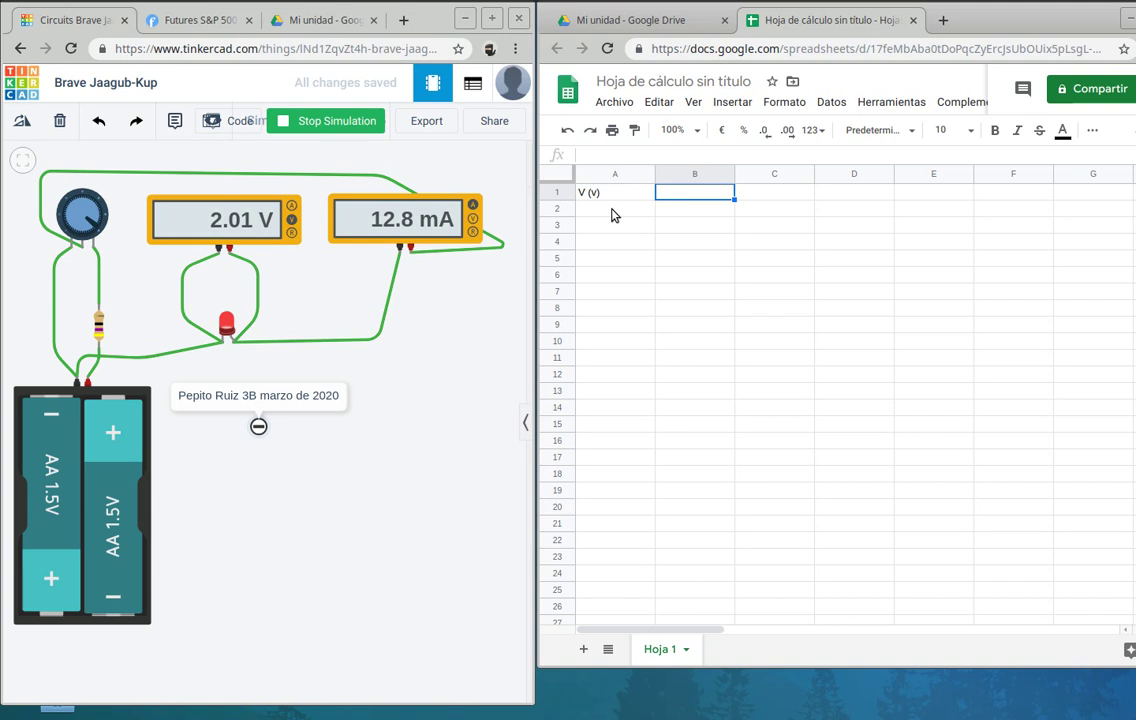
type("Corri")
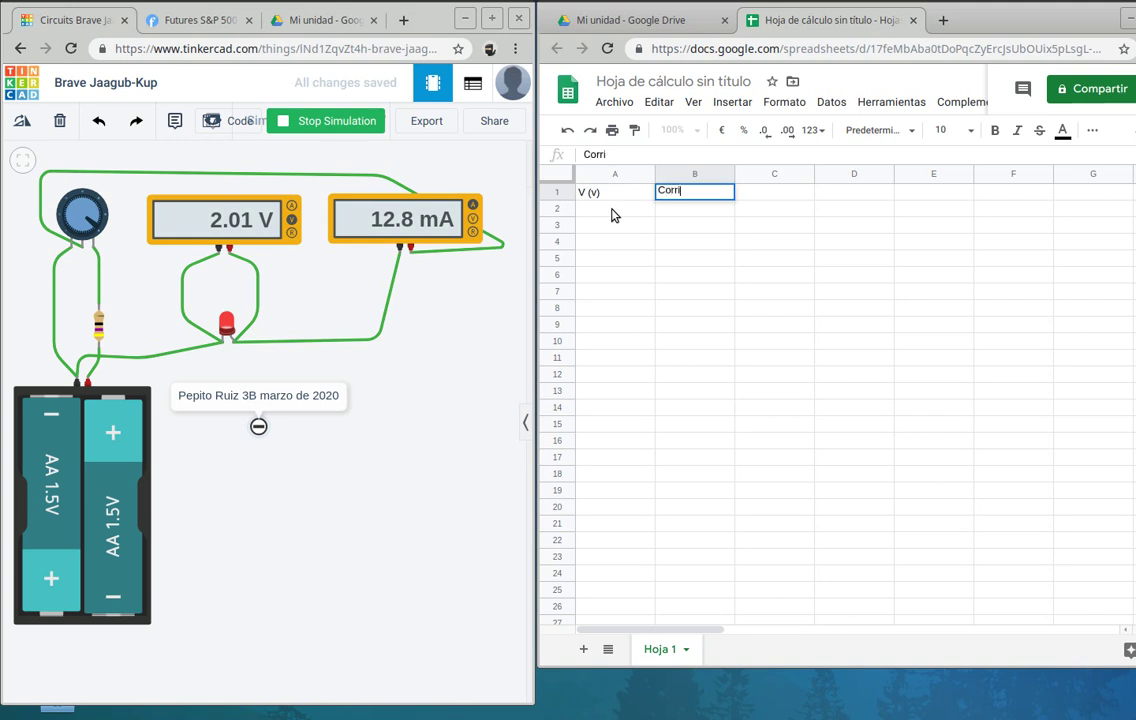
type("ente (mA")
type(")")
Step: Confirm the 'Corriente (mA)' header and turn the potentiometer down to its minimum
key("Return")
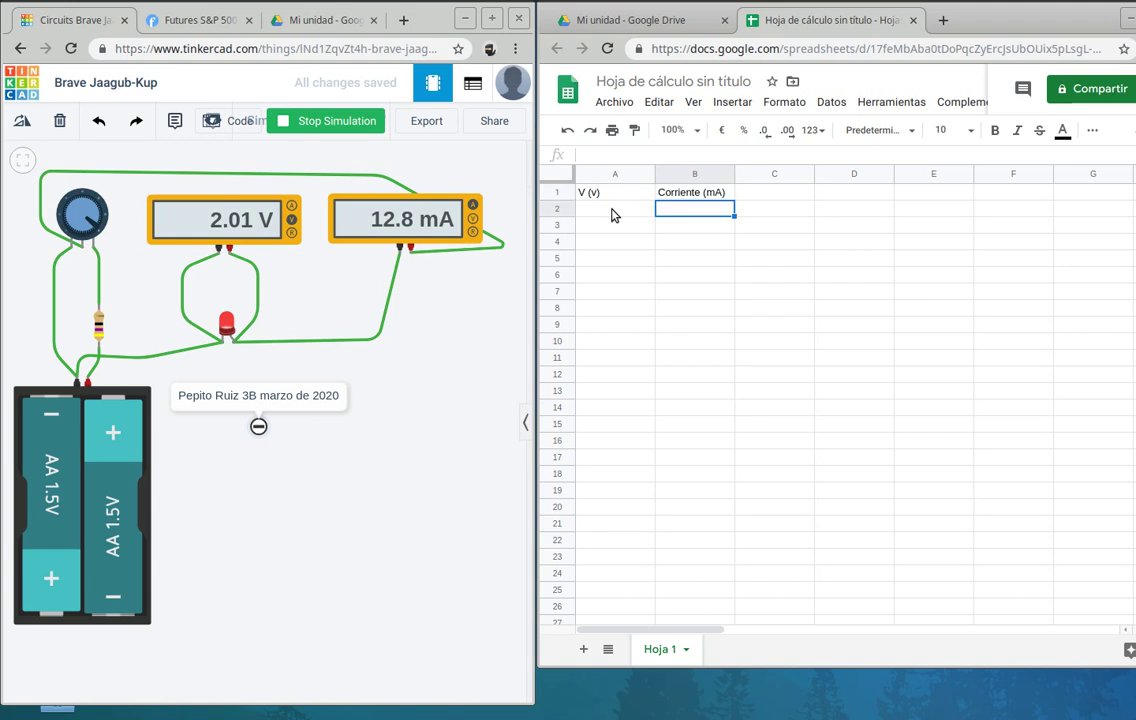
left_click(600, 210)
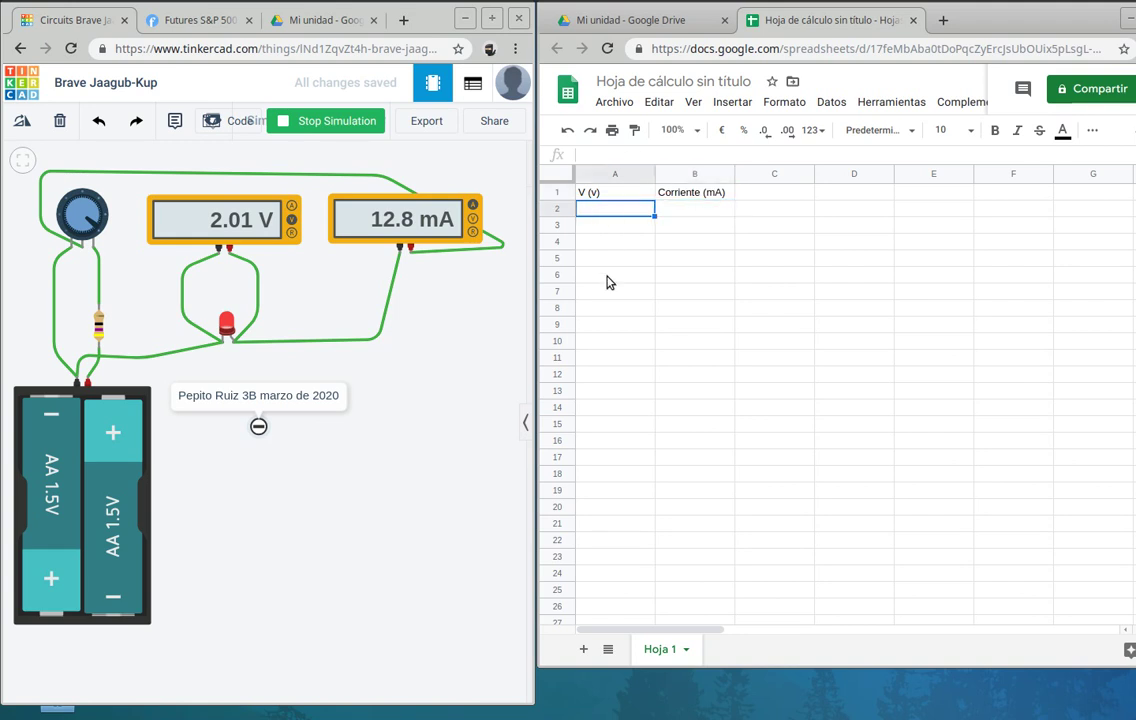
left_click(590, 510)
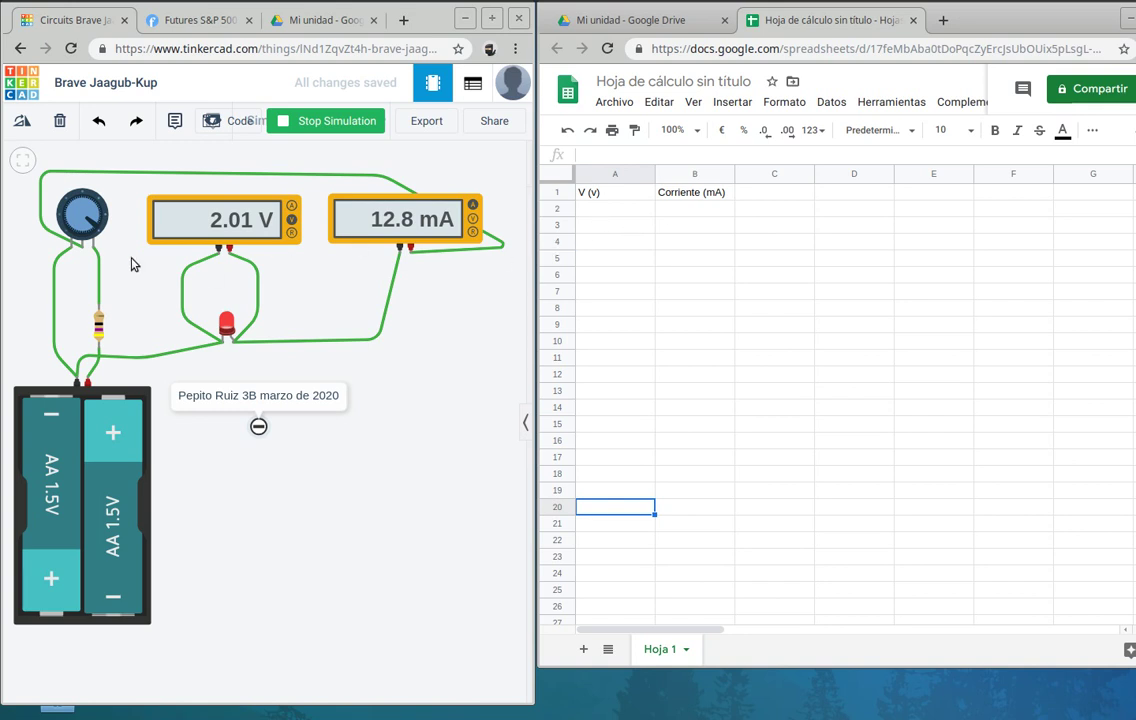
left_click_drag(80, 203, 64, 232)
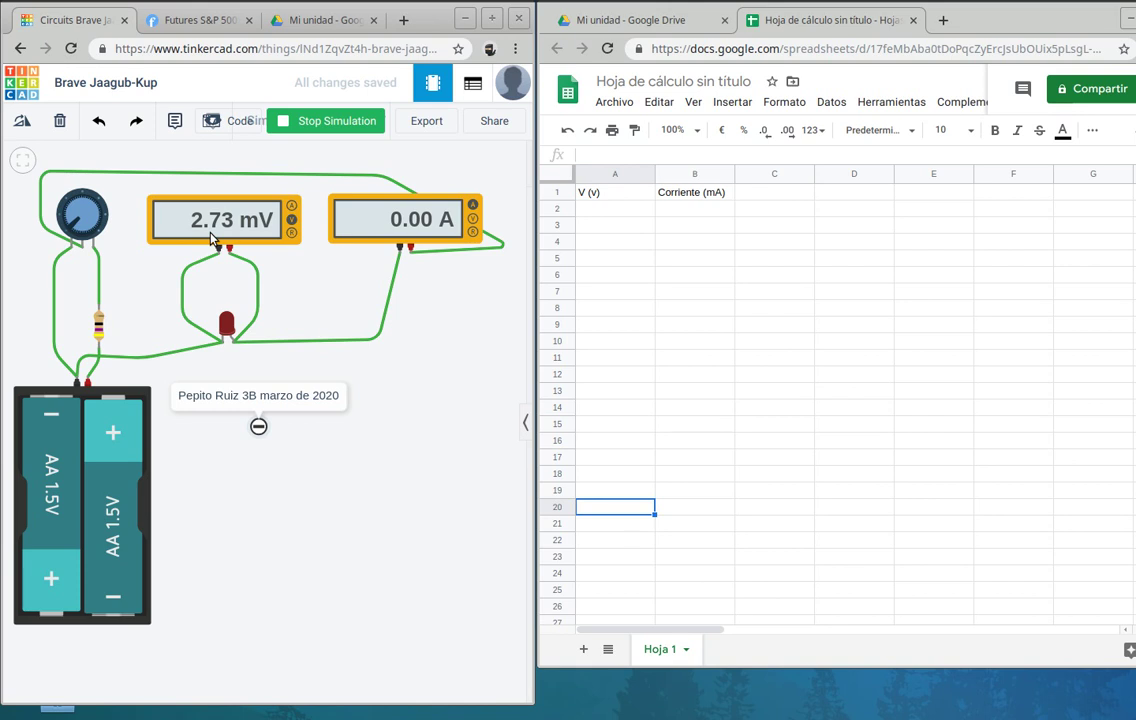
mouse_move(72, 210)
left_mouse_down()
mouse_move(71, 177)
mouse_move(50, 268)
left_mouse_up()
Step: Record the first reading in row 2: 0,002 V and 0 mA
left_click(607, 214)
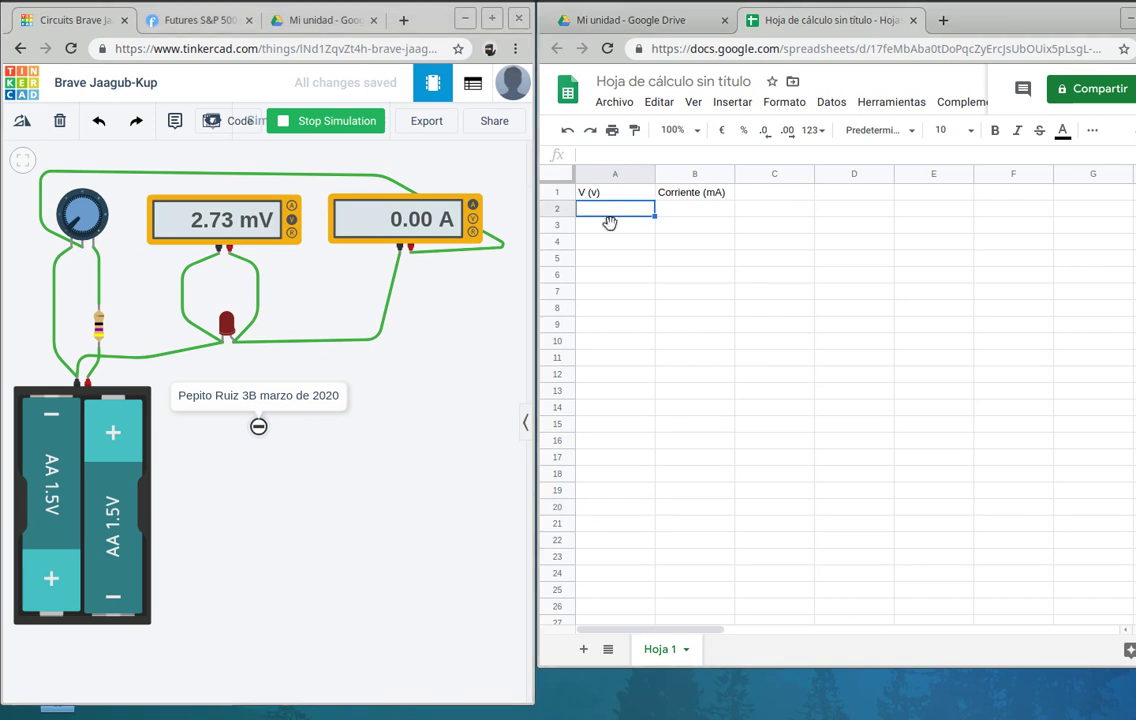
type("0,0")
type("02")
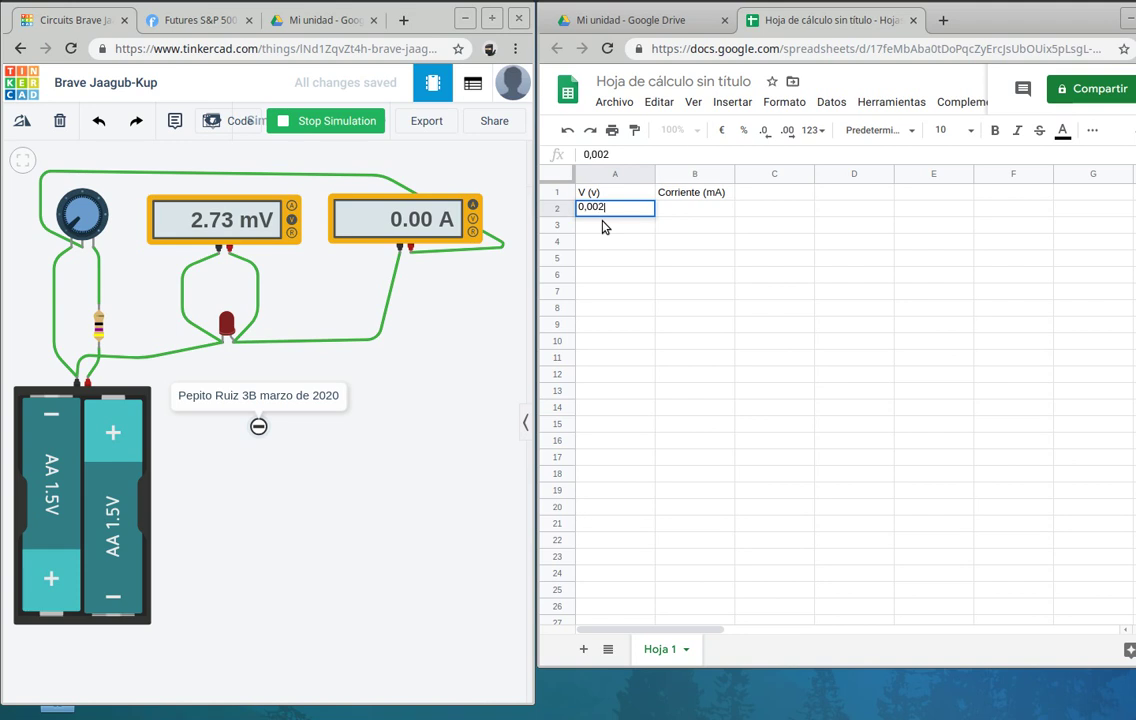
key("Tab")
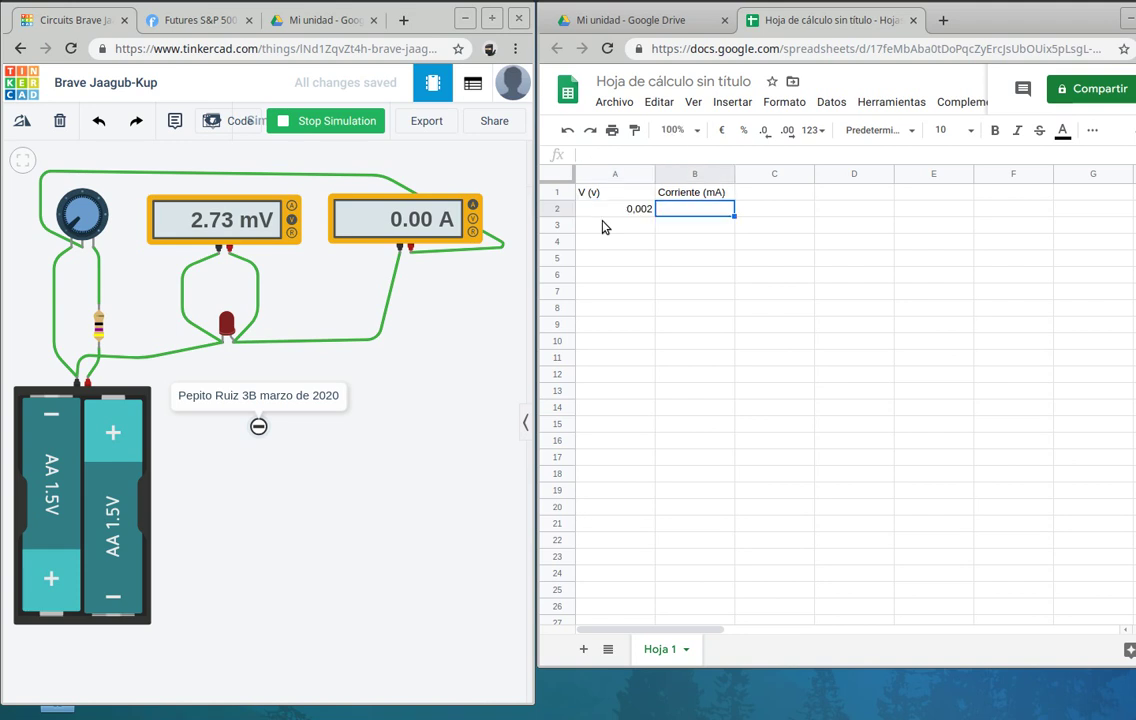
type("0")
key("Return")
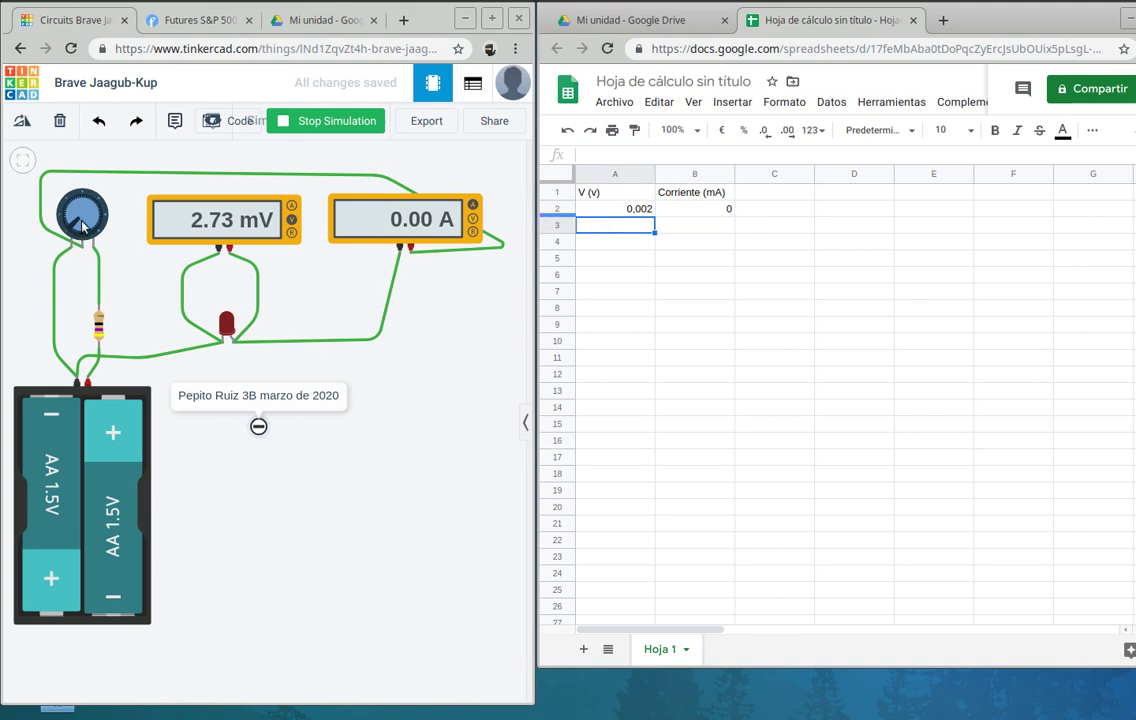
Step: Raise the potentiometer and record 0,33 V and 0 mA in row 3
left_click_drag(74, 202, 69, 222)
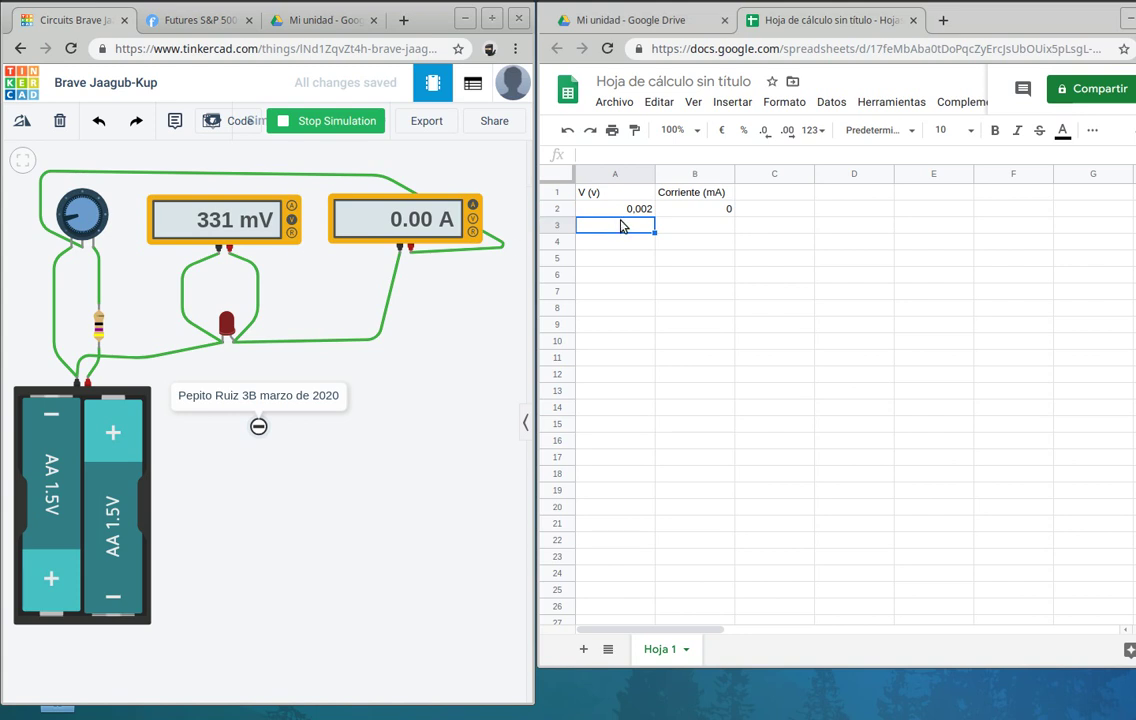
left_click(620, 226)
type("0")
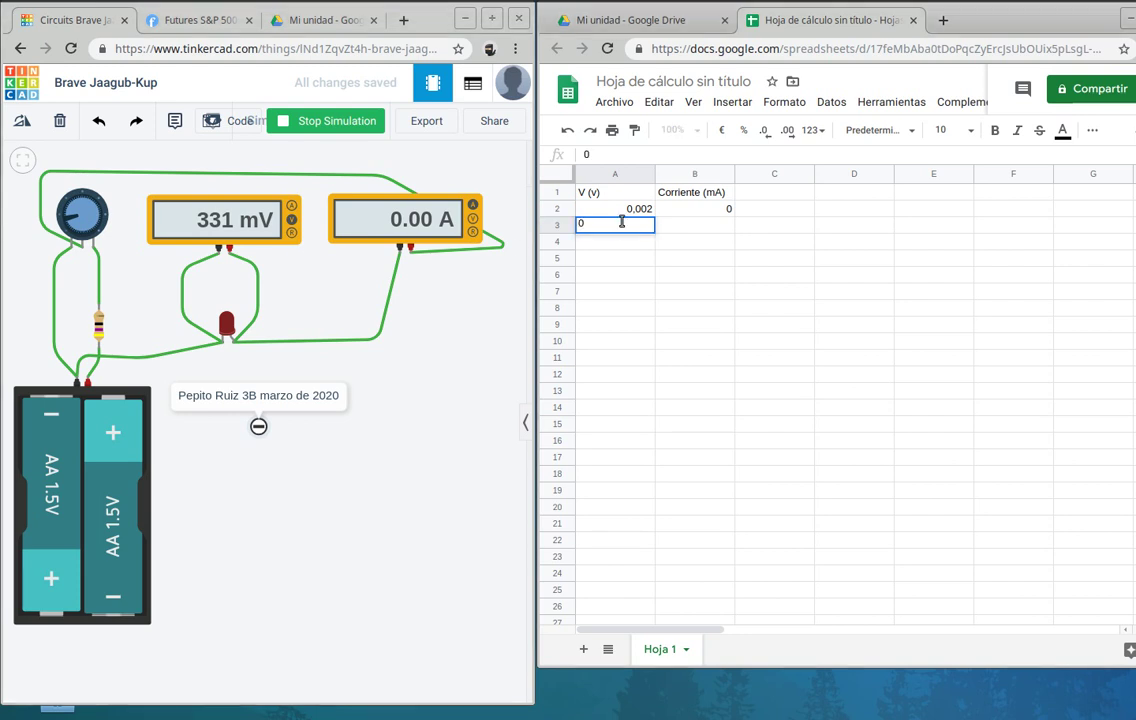
type(",33")
key("Tab")
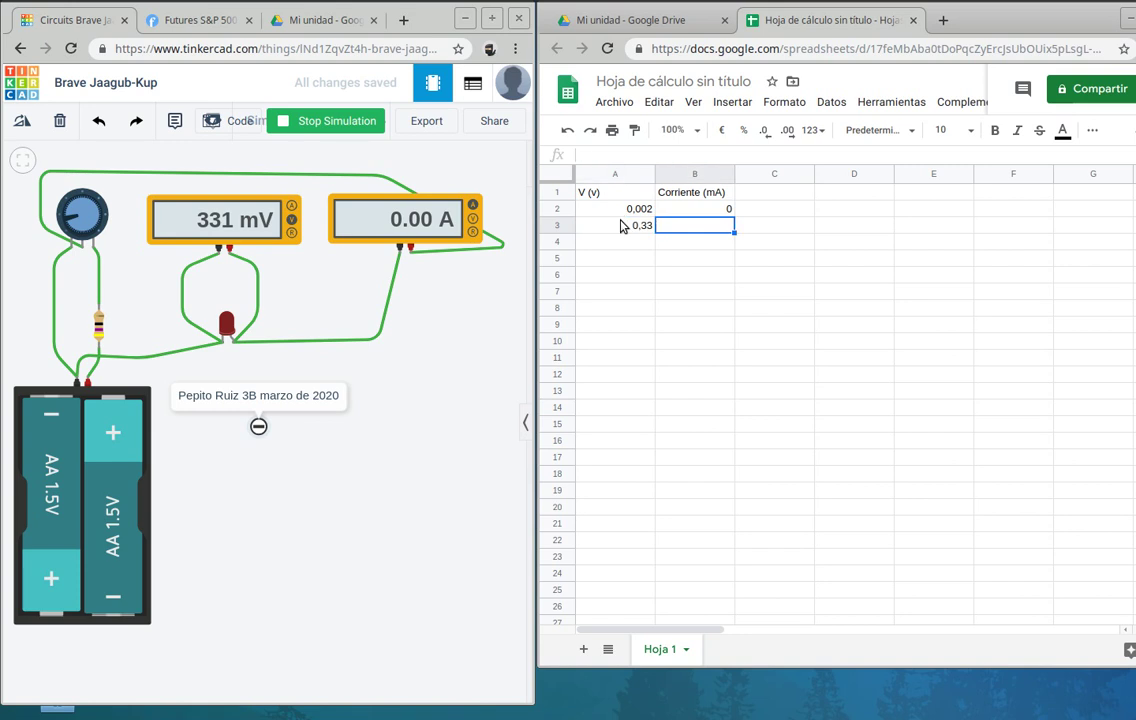
type("0")
key("Return")
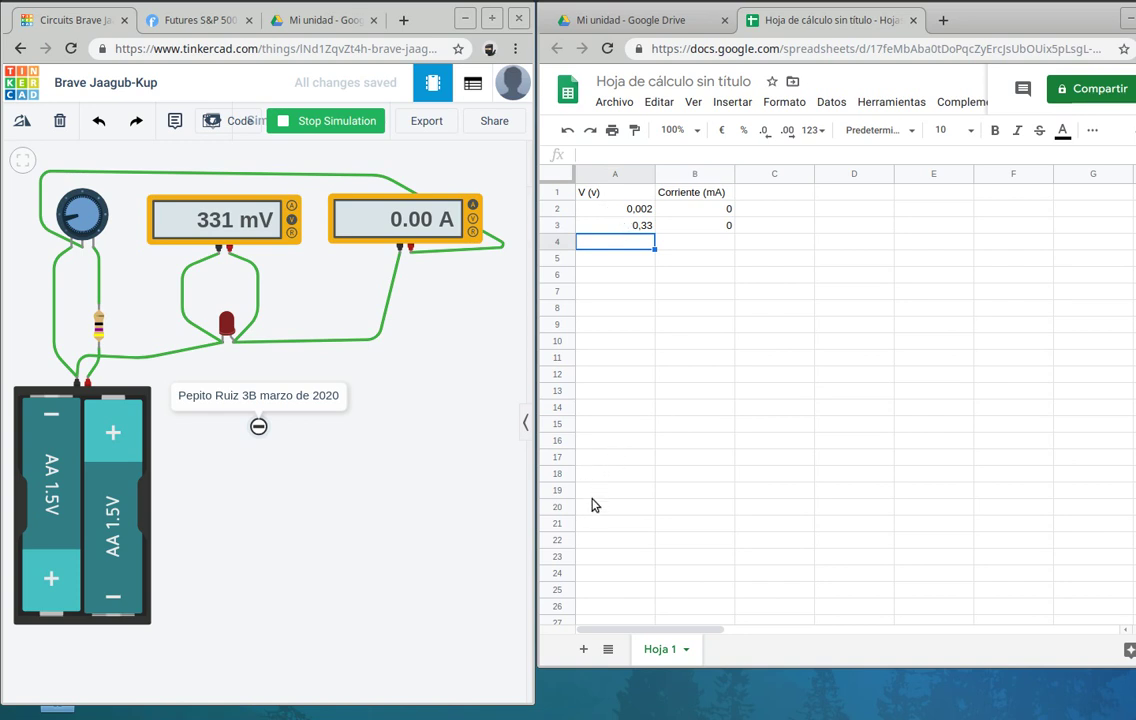
Step: Insert a line chart from the data range A2:B20
left_click(612, 209)
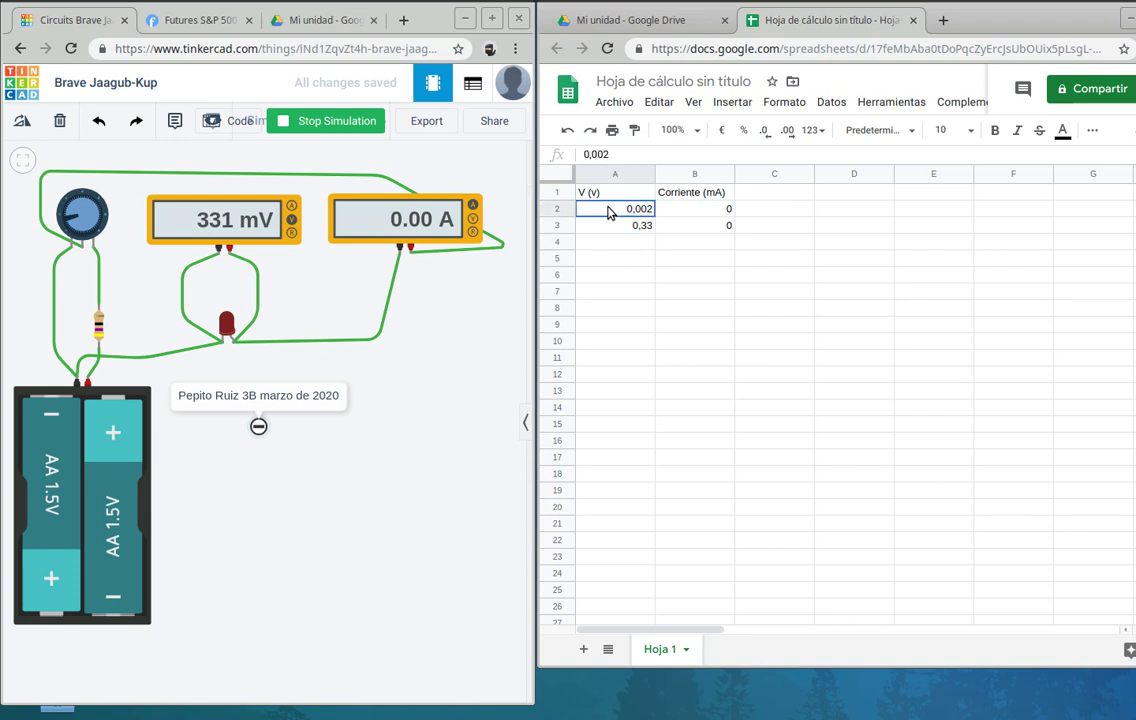
left_click_drag(631, 226, 657, 511)
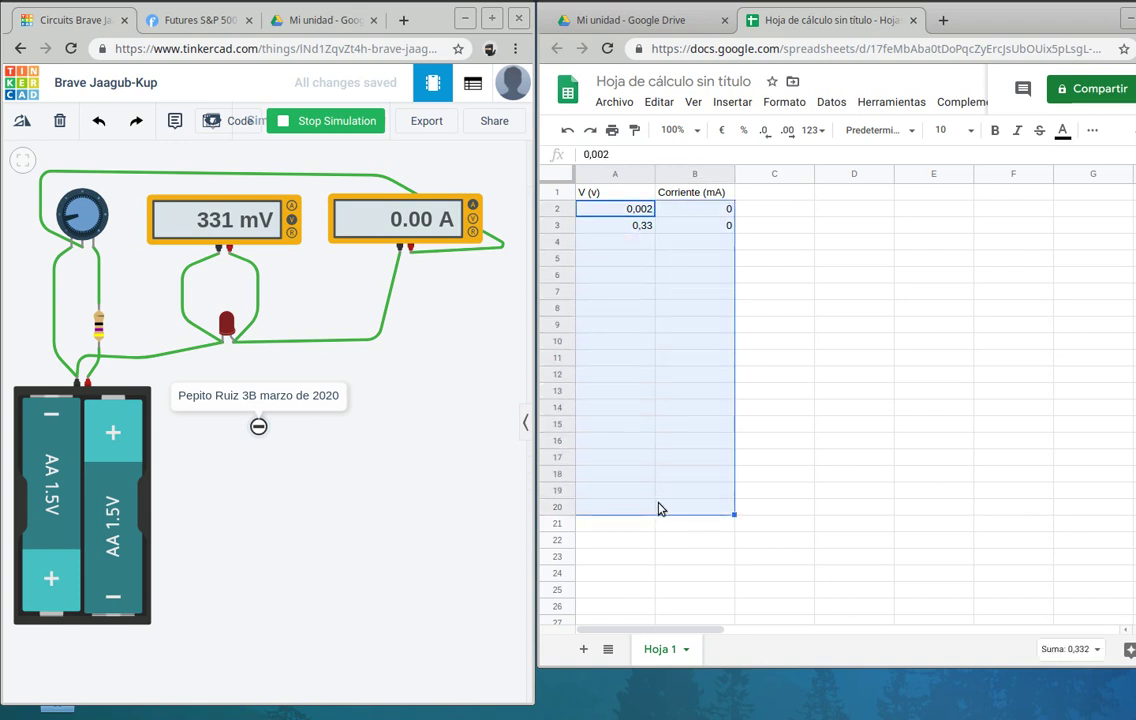
left_click(1093, 132)
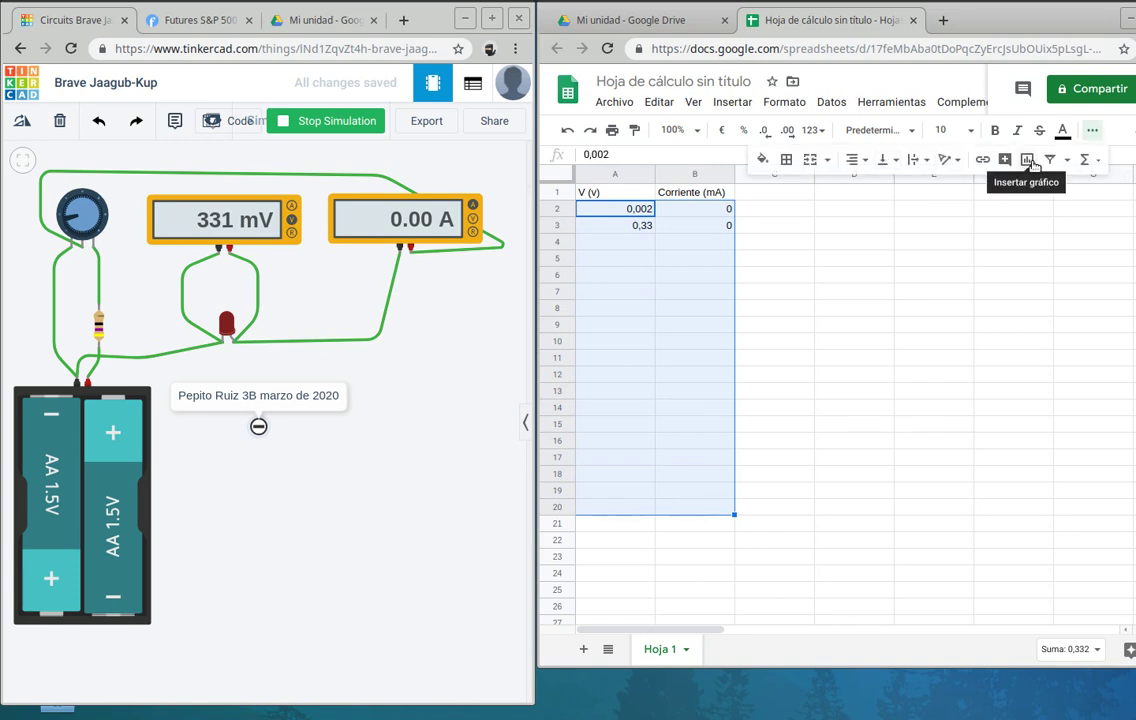
left_click(1028, 160)
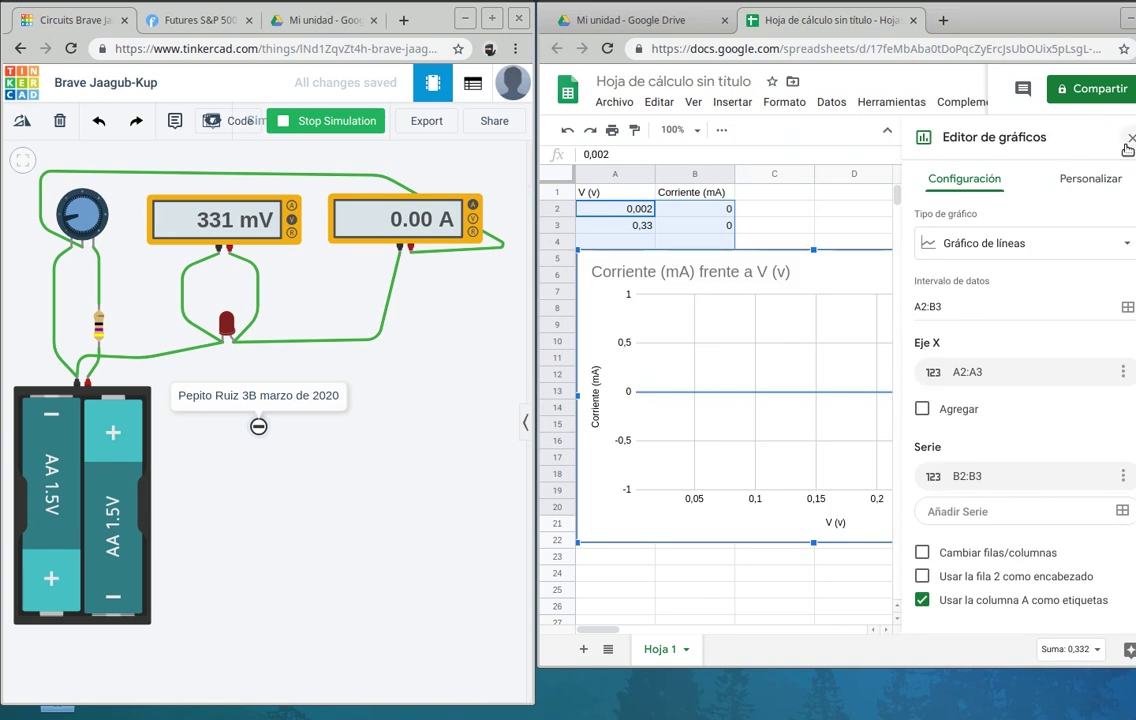
left_click(1002, 122)
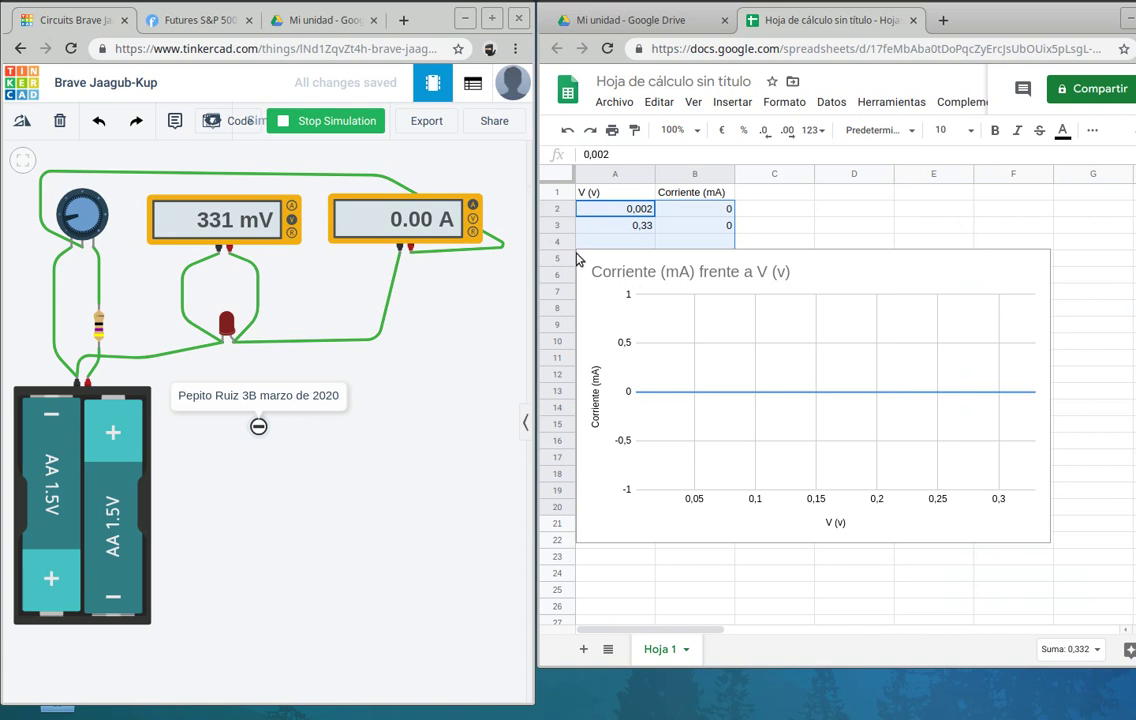
Step: Resize the chart to start at row 2 and column C beside the table
left_click(814, 258)
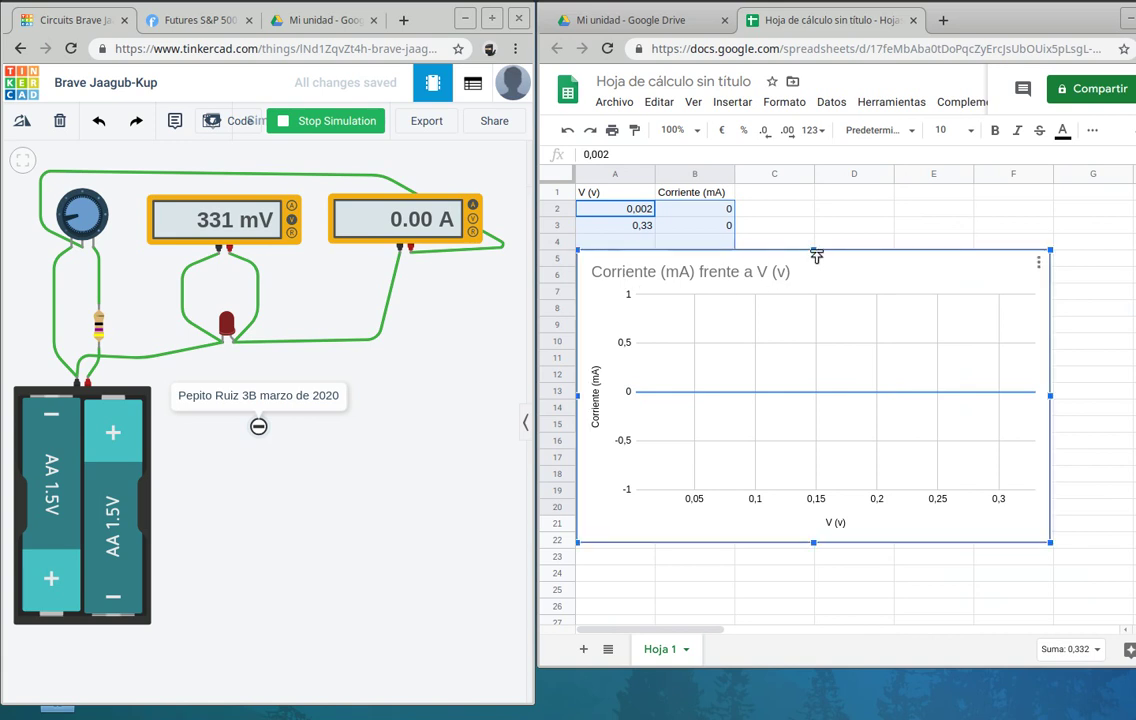
left_click_drag(814, 256, 813, 212)
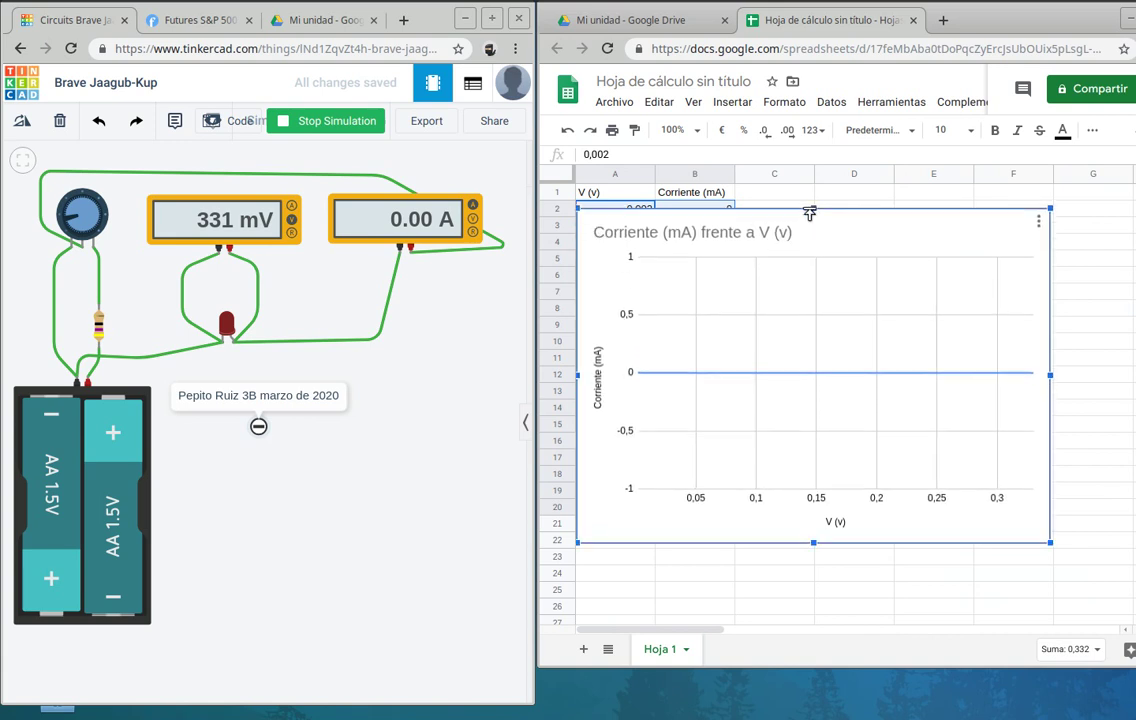
mouse_move(582, 374)
left_mouse_down()
mouse_move(772, 374)
mouse_move(738, 374)
left_mouse_up()
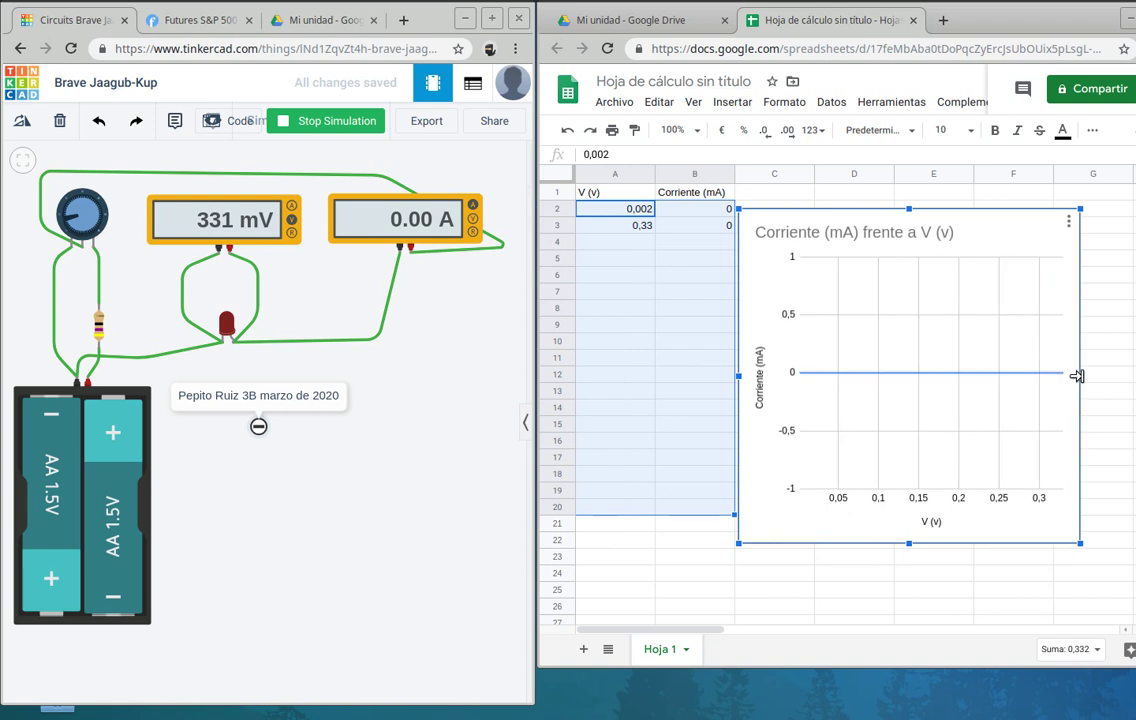
Step: Widen the chart and record 0,6 V with 0 mA in row 4
left_click_drag(1046, 375, 1108, 375)
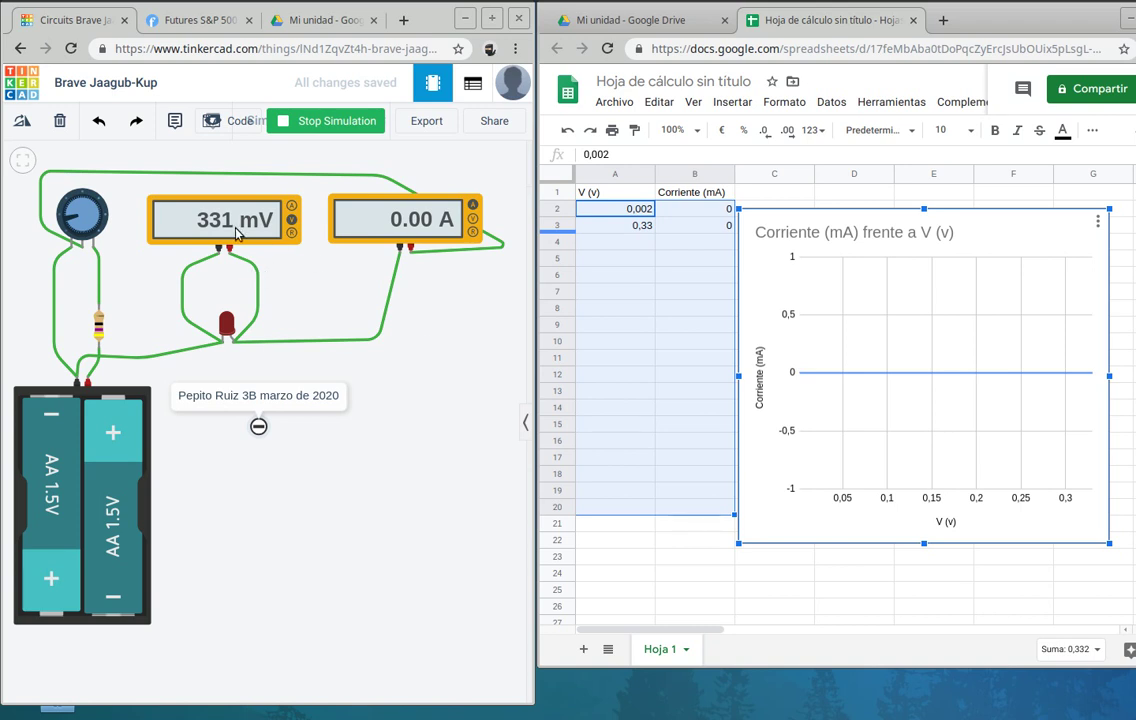
left_click_drag(64, 196, 68, 217)
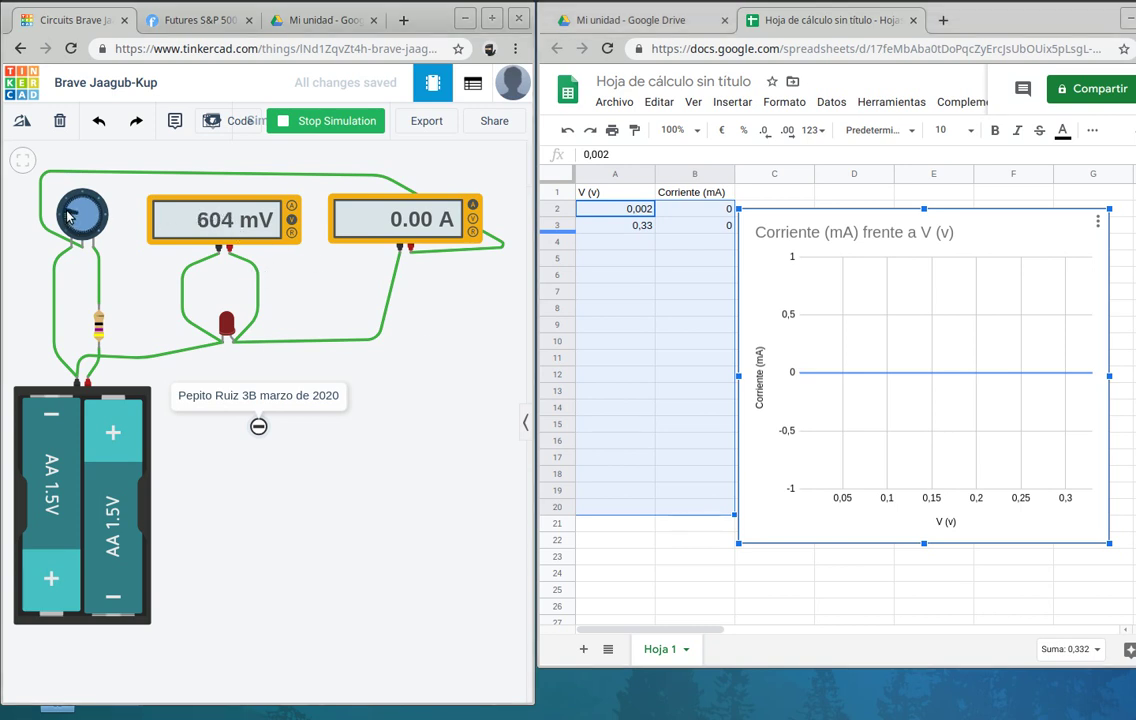
left_click(636, 248)
type("0,")
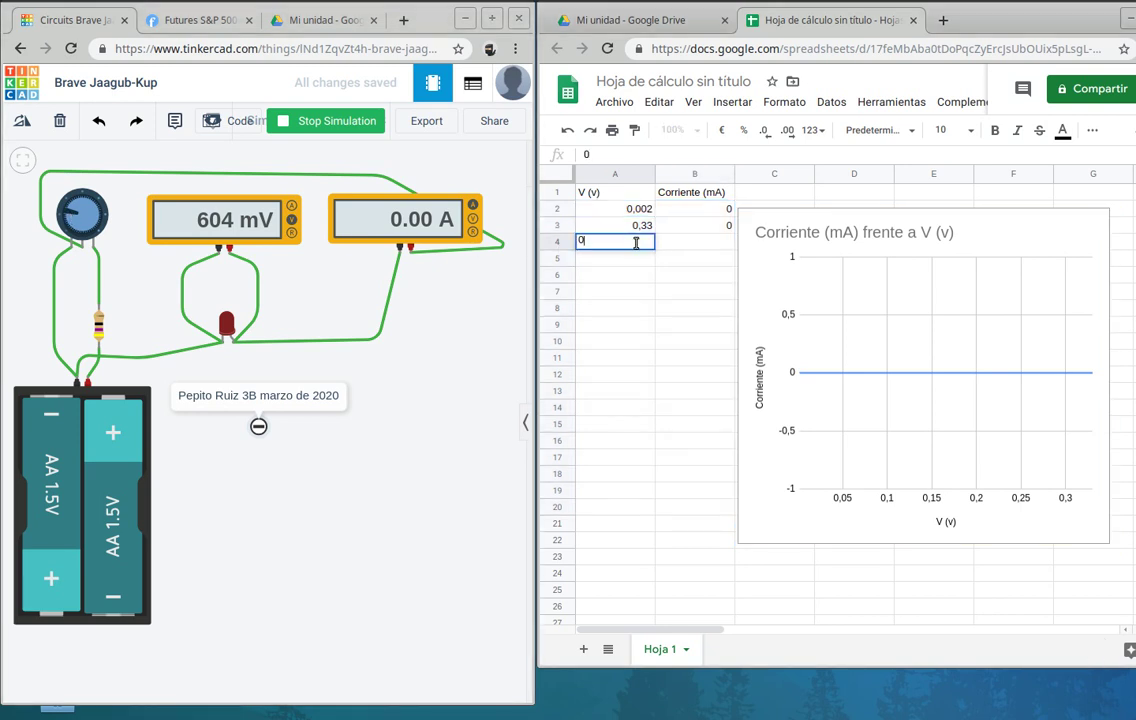
type("6")
key("Tab")
type("0")
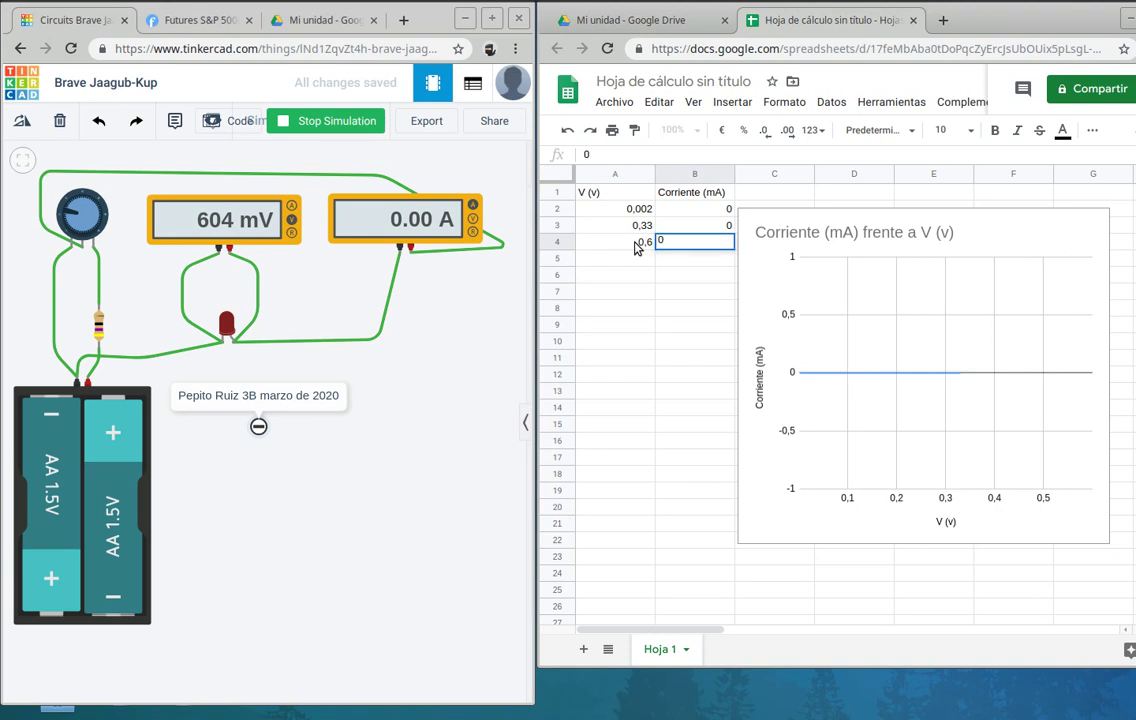
key("Return")
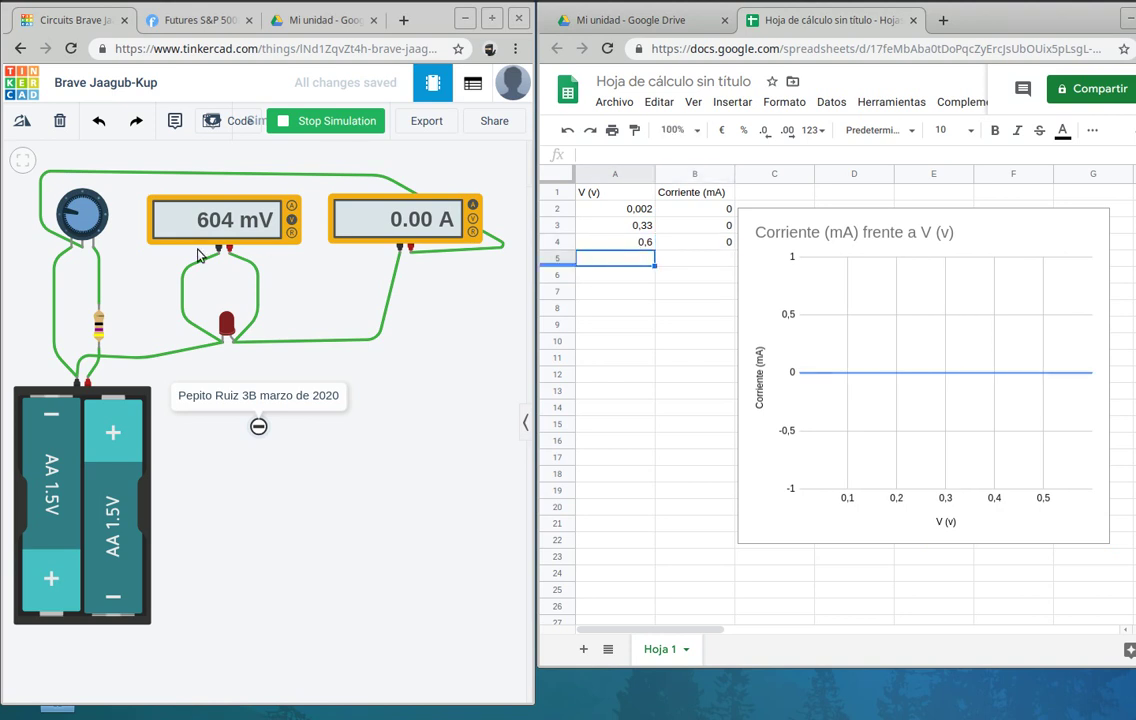
Step: Raise the LED voltage and record 1 V with 0 mA in row 5
left_click_drag(65, 222, 75, 207)
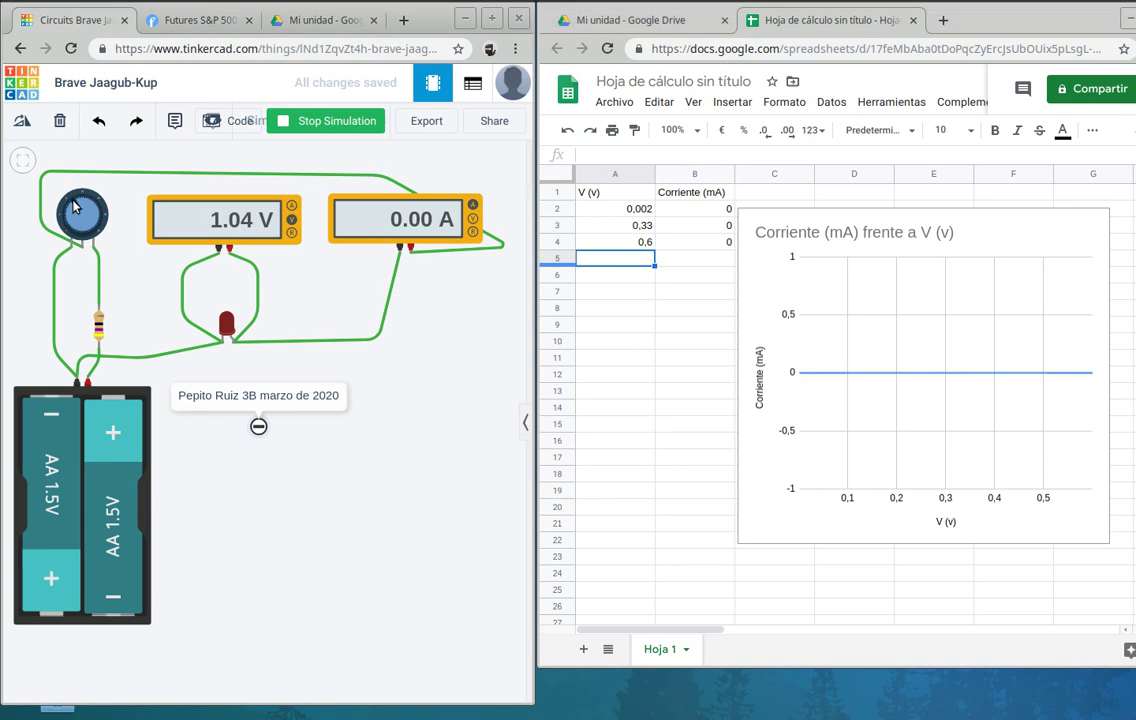
left_click(600, 258)
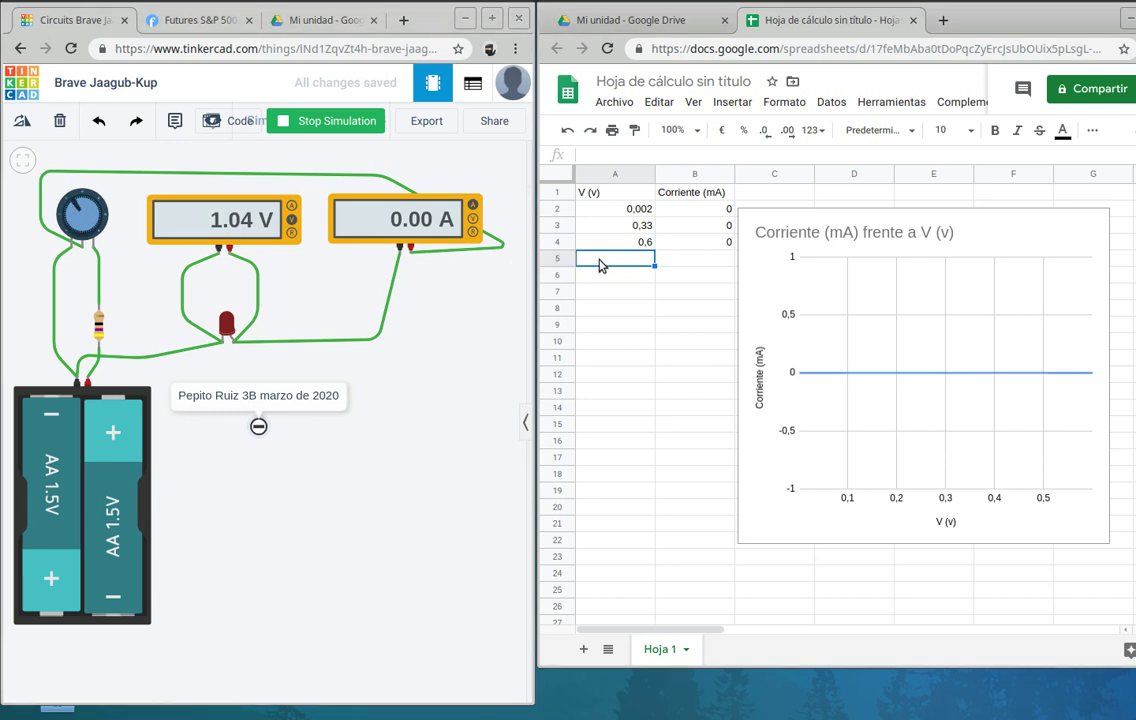
type("1")
key("Tab")
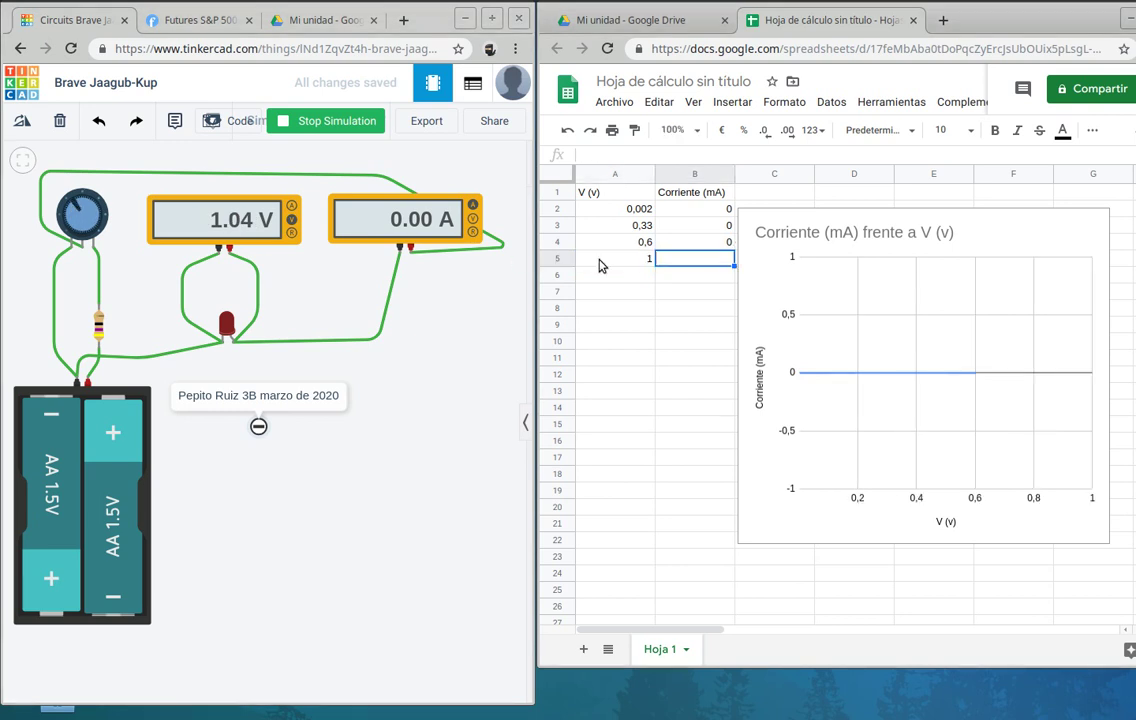
type("0")
key("Return")
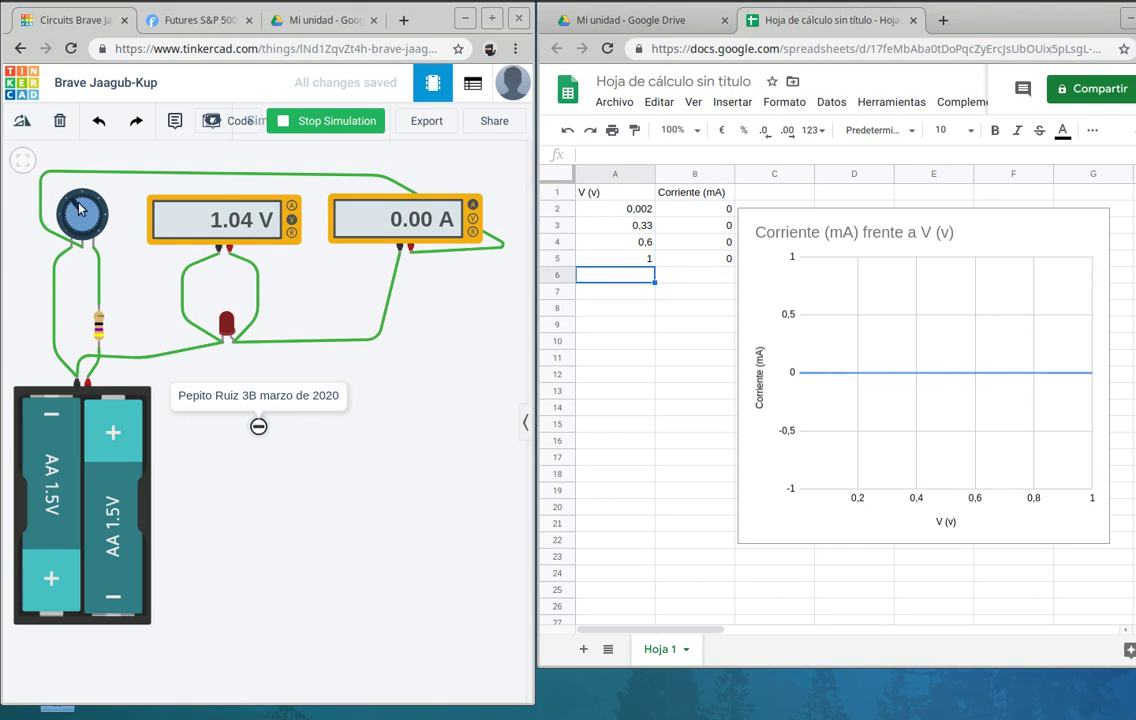
Step: Record 1,6 V with 0 mA in row 6, then turn the potentiometer until current starts
left_click_drag(79, 208, 90, 197)
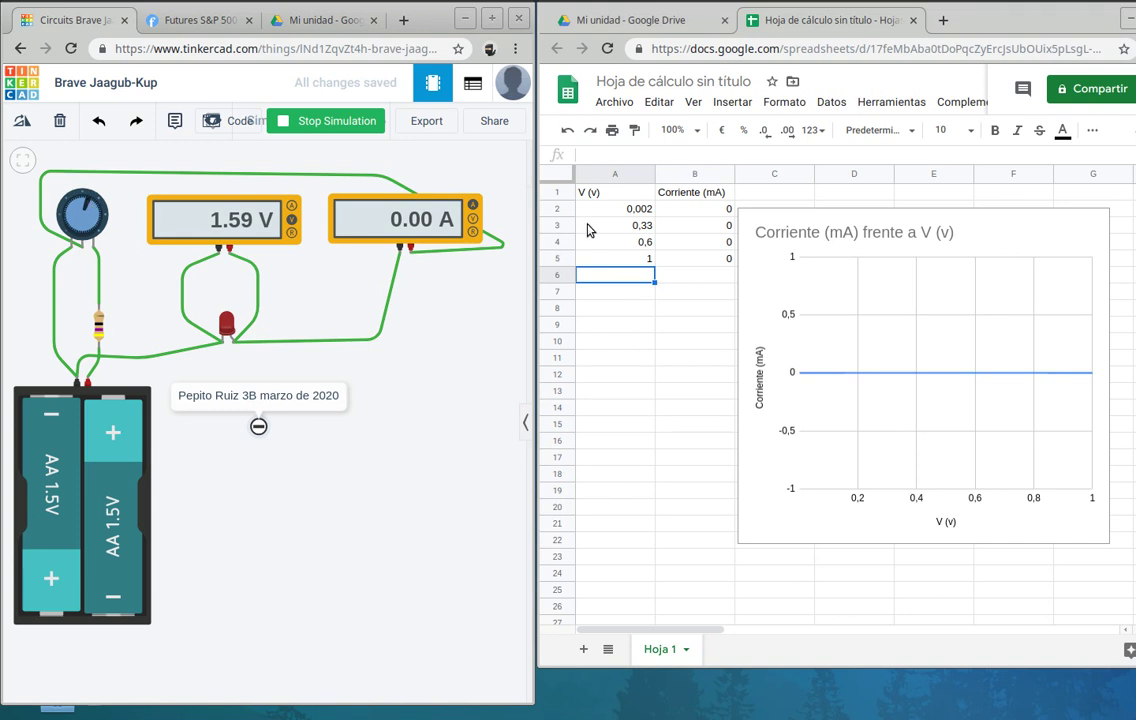
type("1")
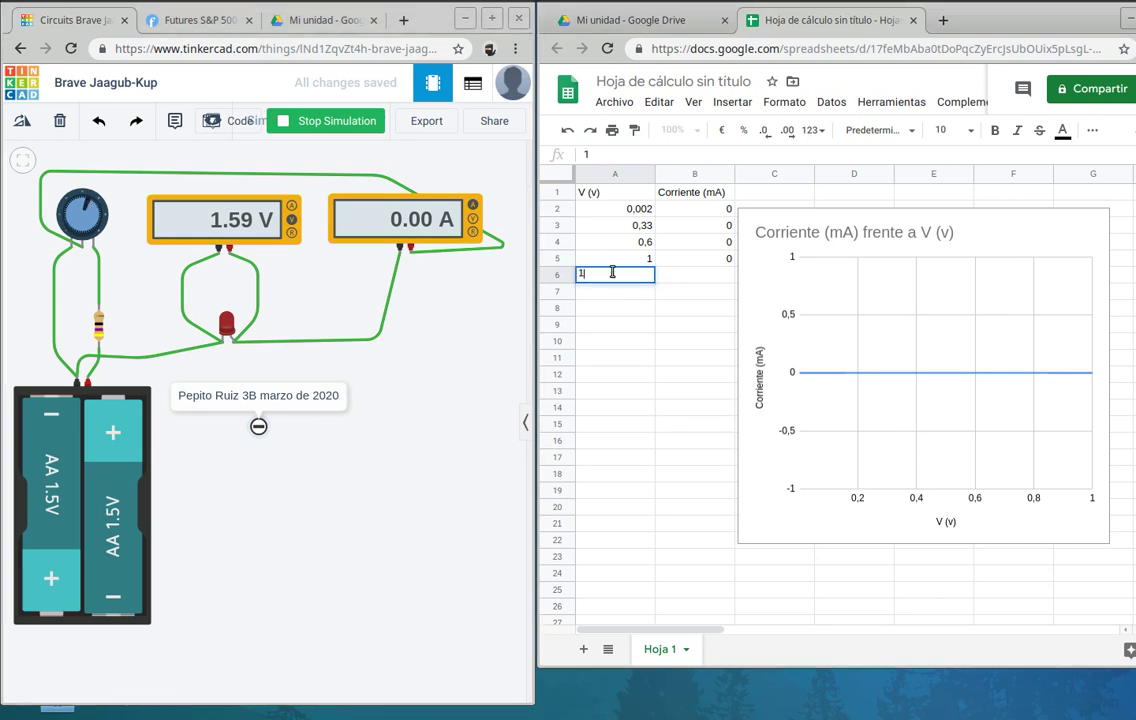
type(",6")
key("Tab")
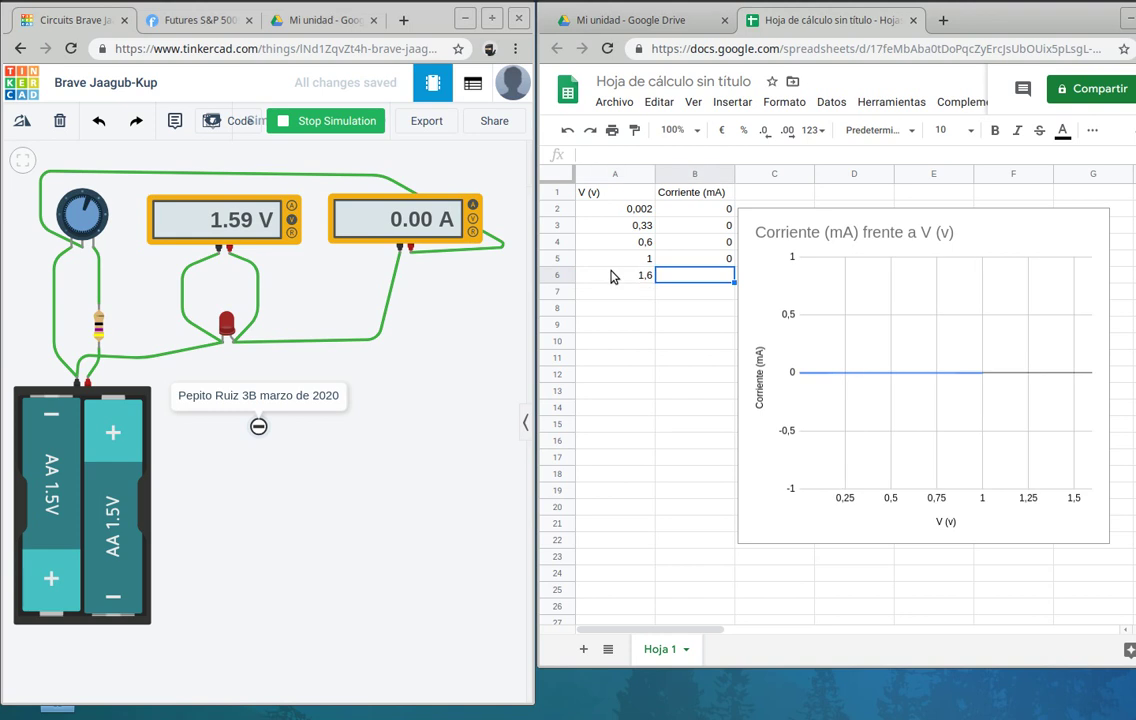
type("0")
key("Return")
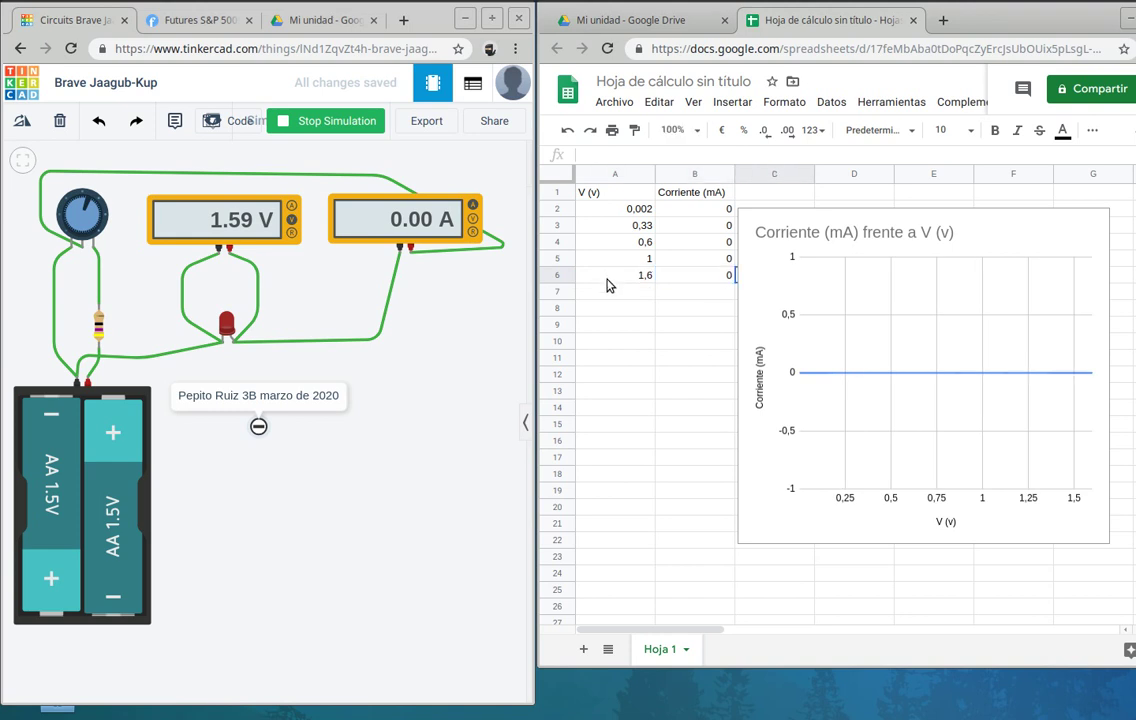
left_click(90, 207)
left_click_drag(90, 207, 91, 206)
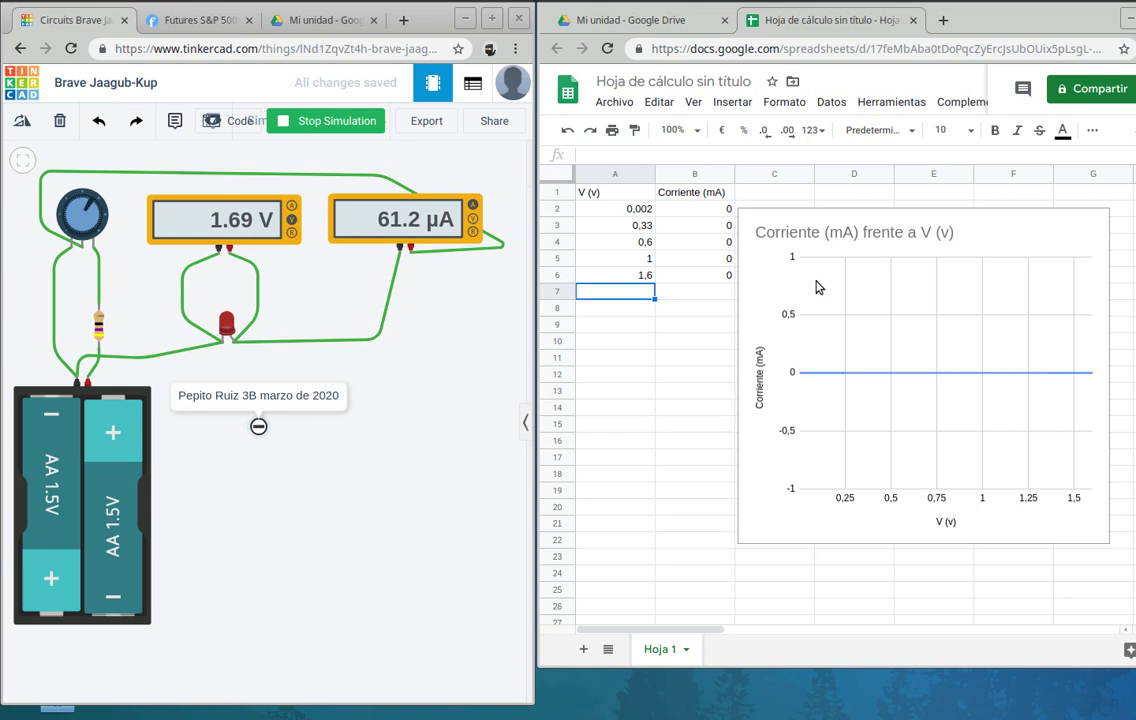
Step: Record readings 1,7 V / 0,061 mA in row 7 and 1,77 V / 0,31 mA in row 8
left_click(631, 296)
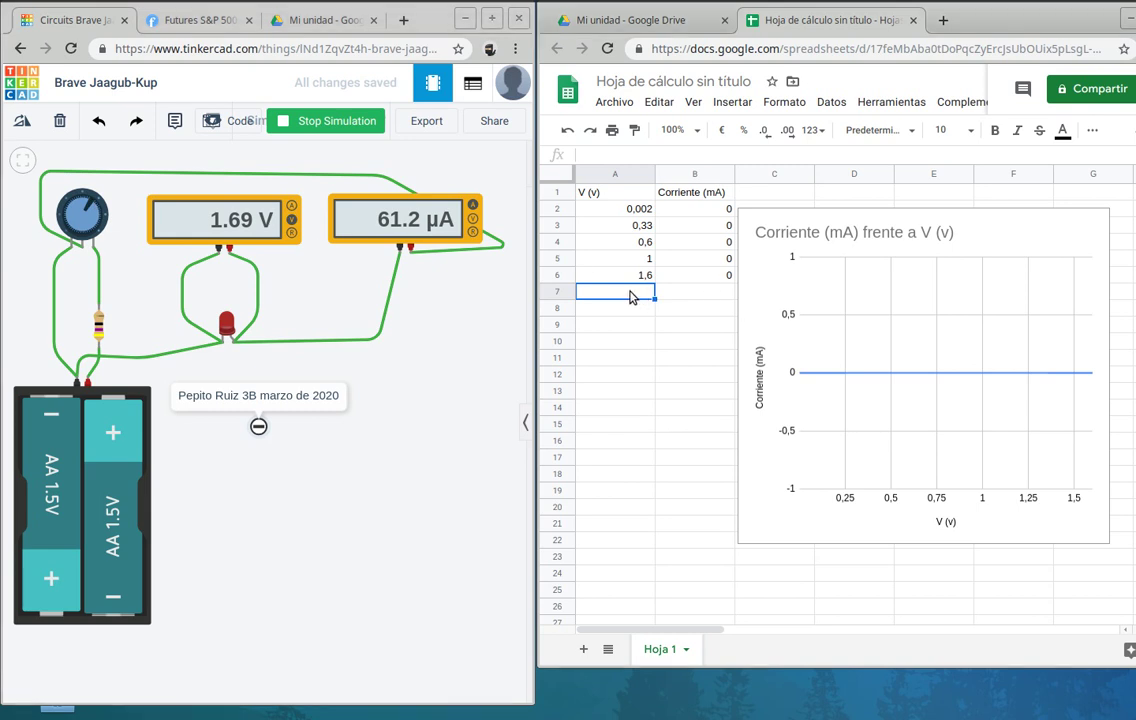
type("1,7")
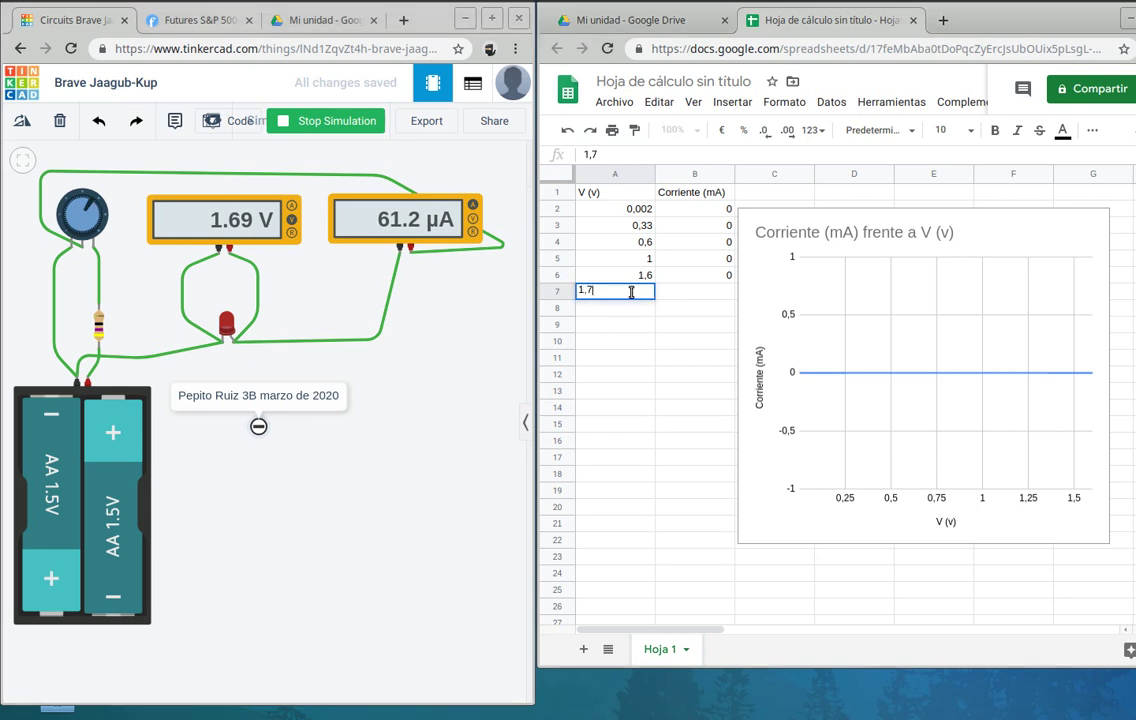
key("Tab")
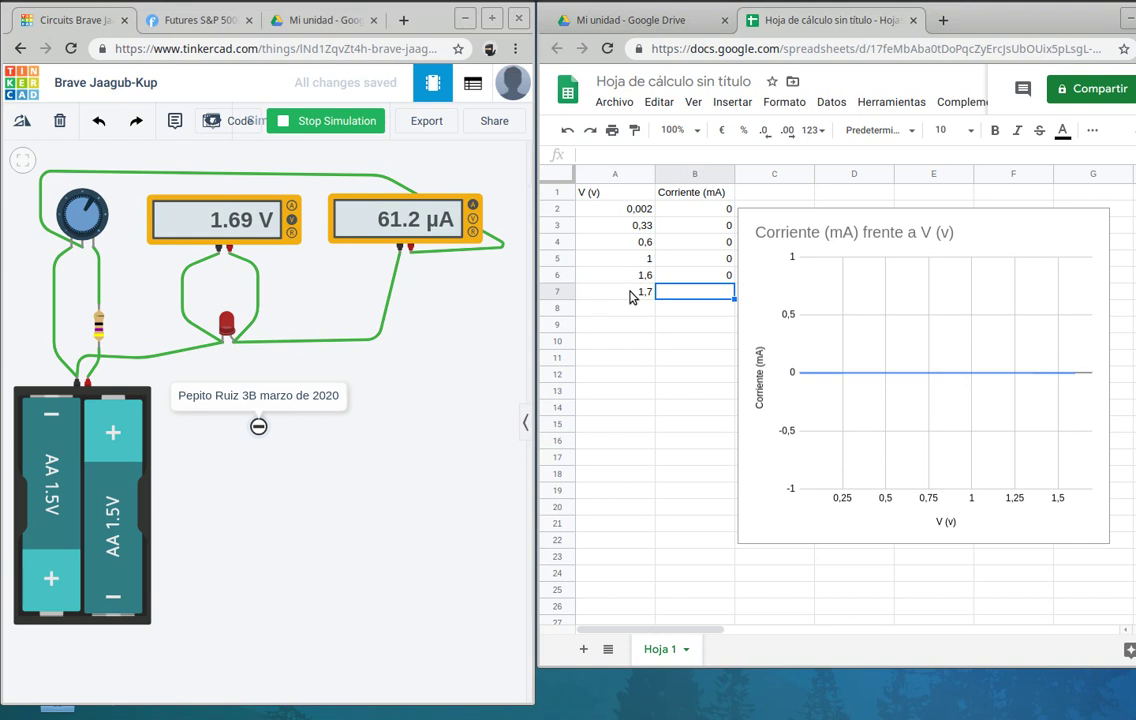
type("0,")
type("0")
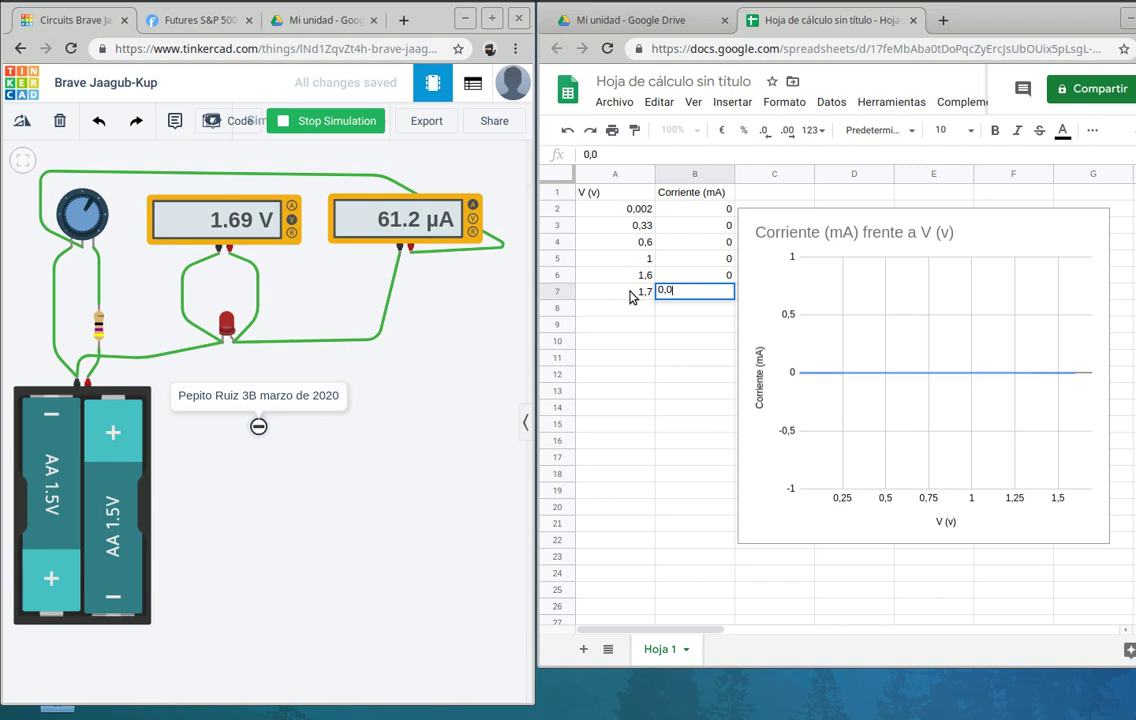
type("61")
key("Return")
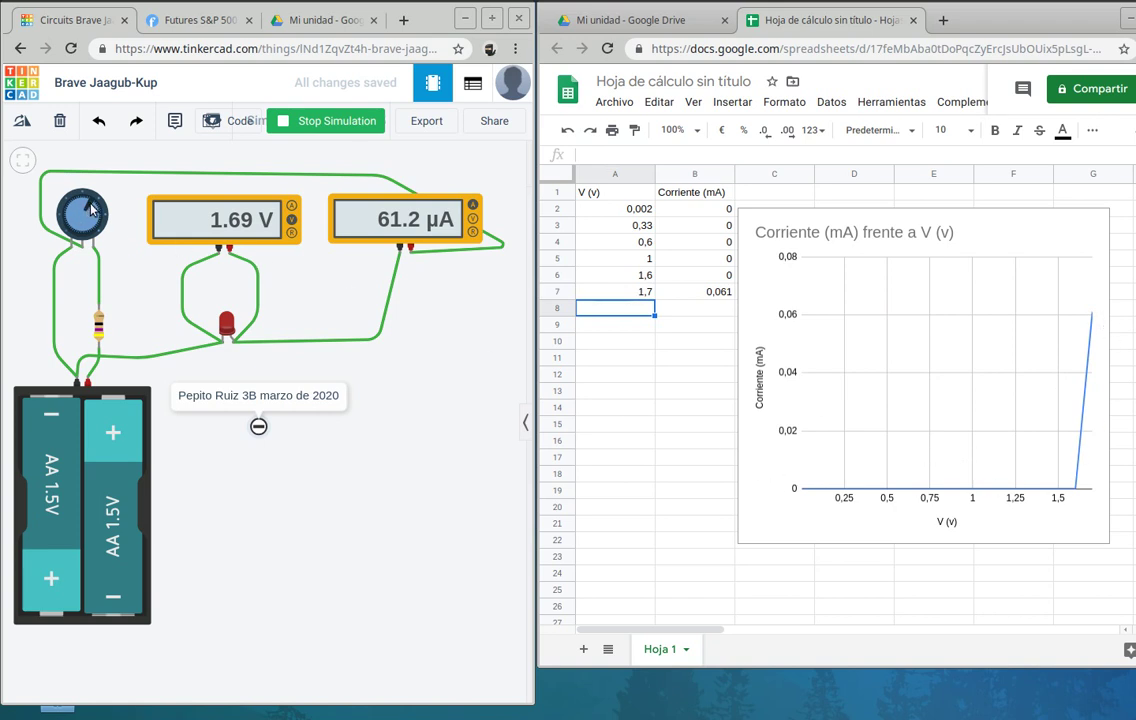
left_click_drag(92, 208, 94, 208)
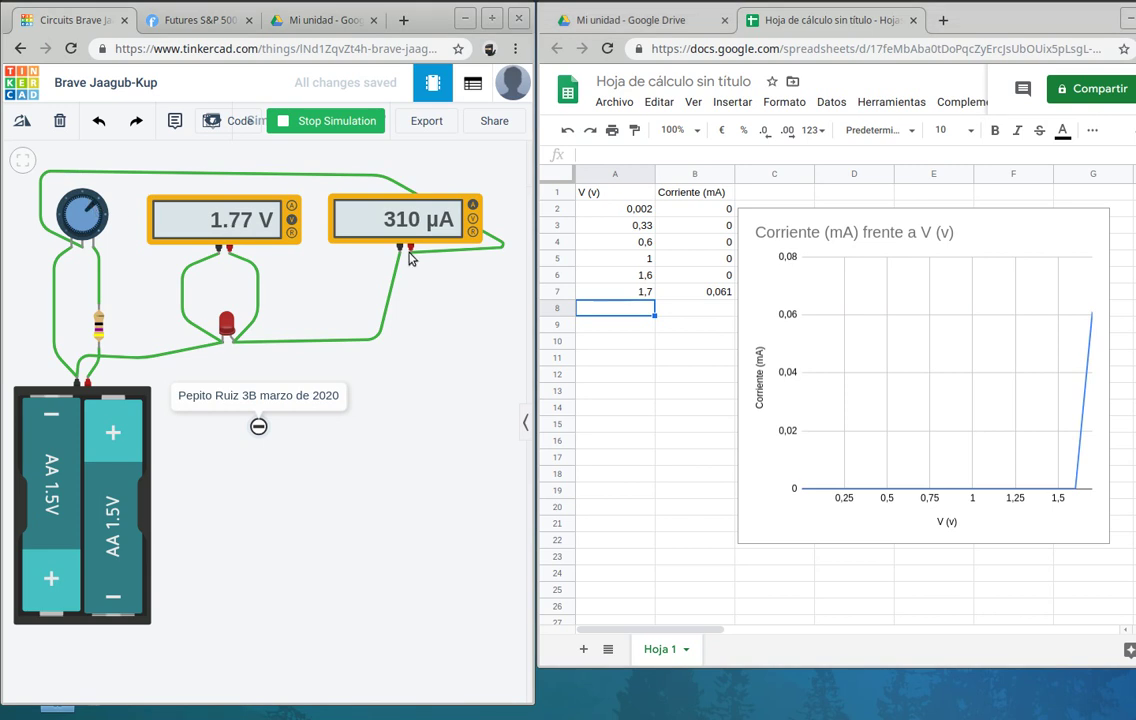
left_click(637, 311)
type("1,")
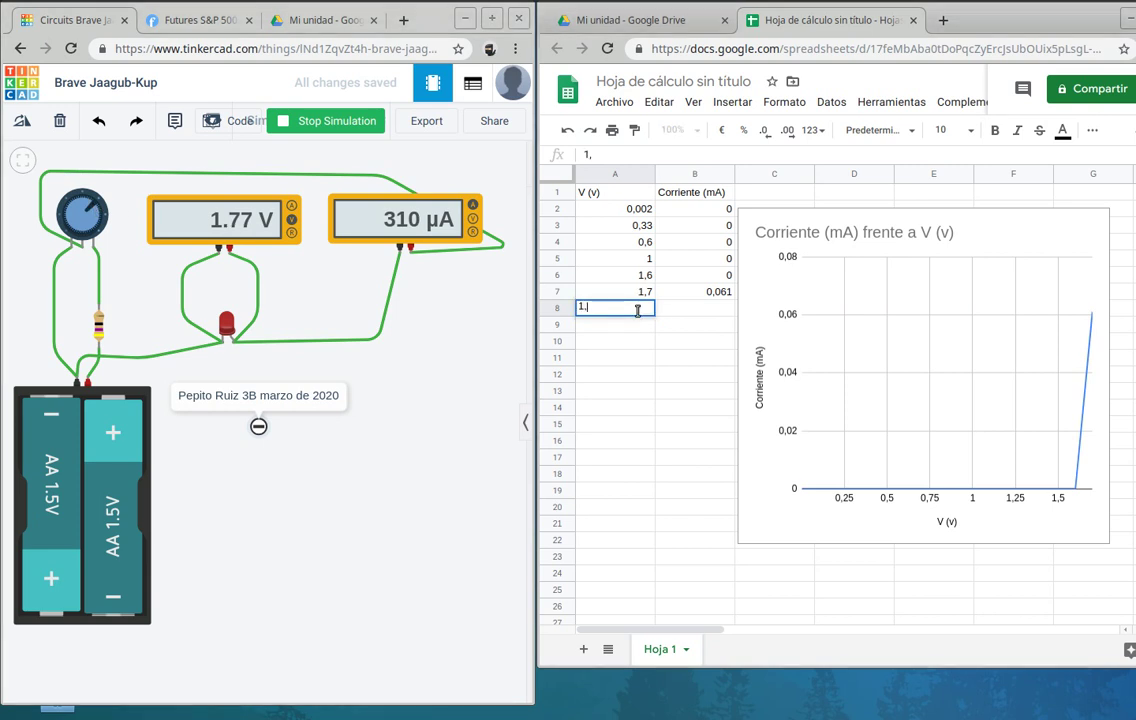
type("77")
key("Tab")
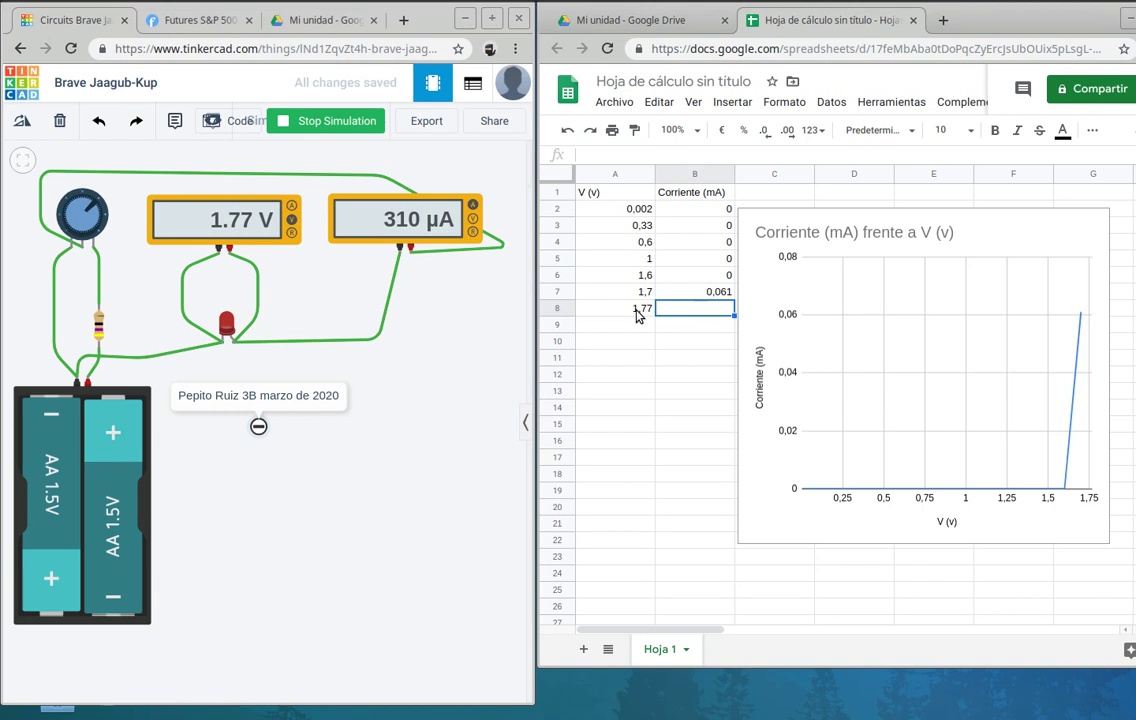
type(",")
type("31")
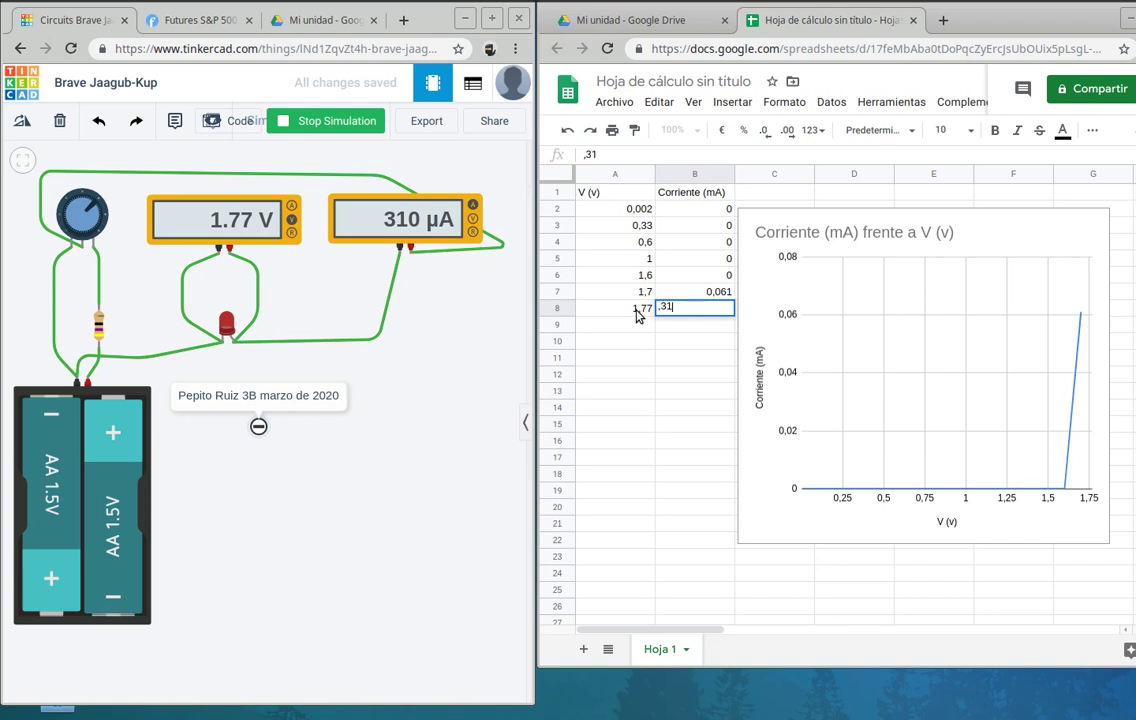
key("Tab")
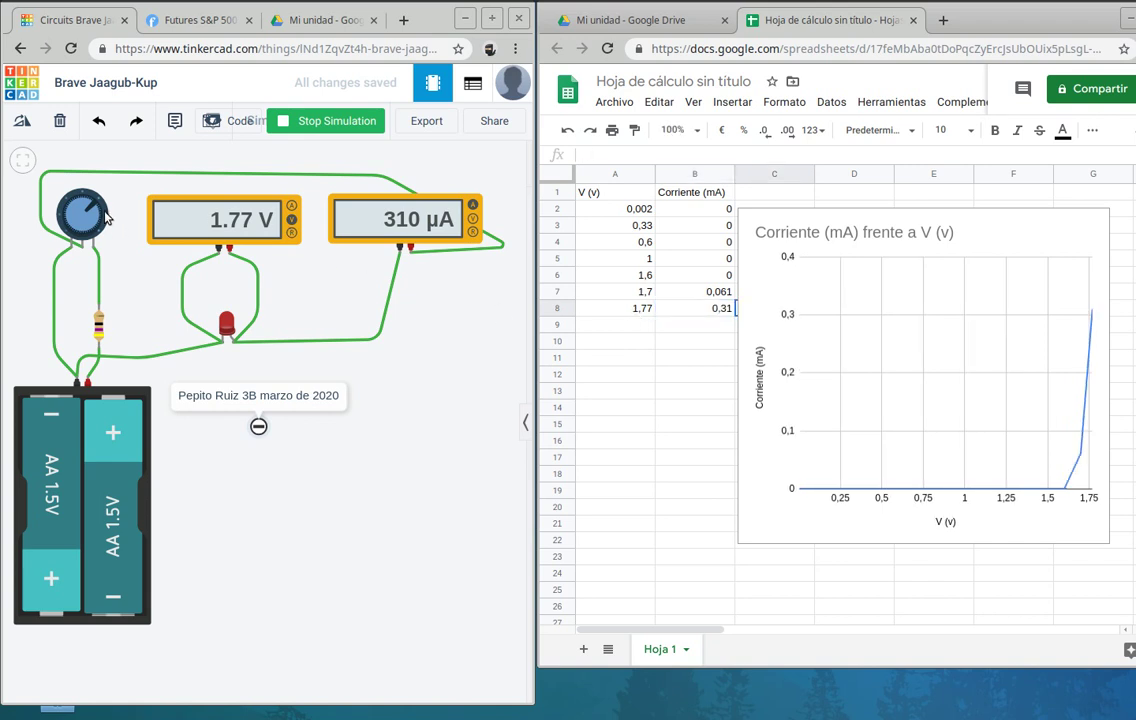
Step: Record 1,83 V / 1,13 mA in row 9 and a 4 mA reading in row 10
left_click_drag(95, 208, 86, 187)
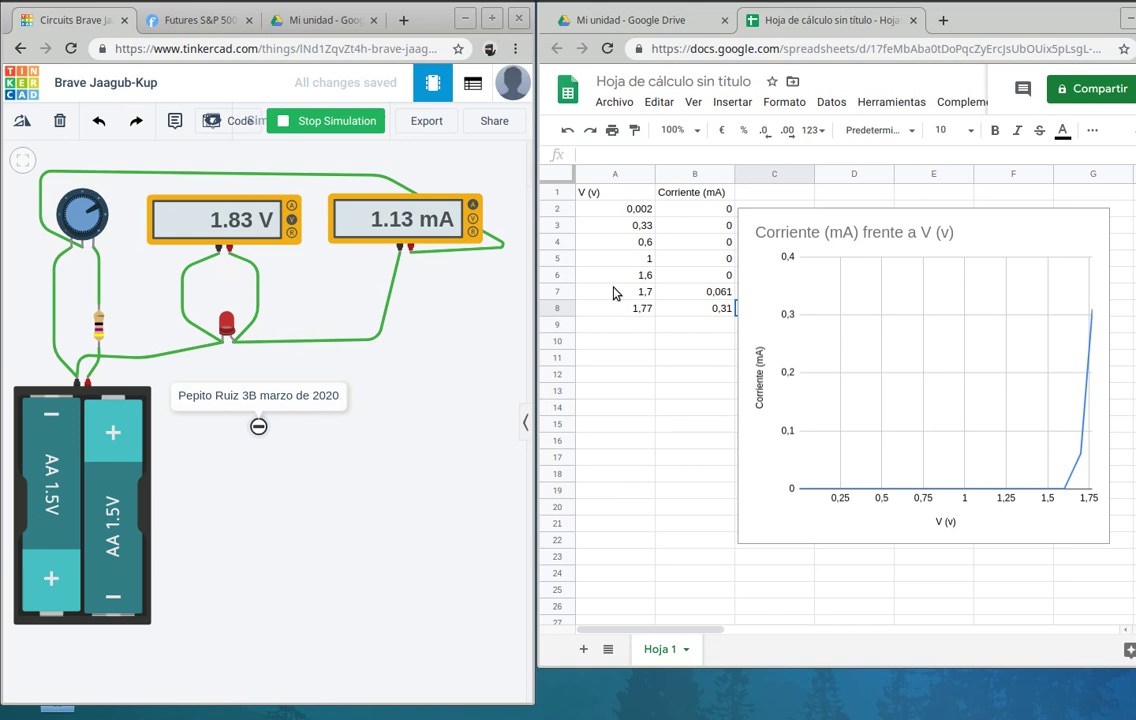
left_click(643, 326)
type("1,")
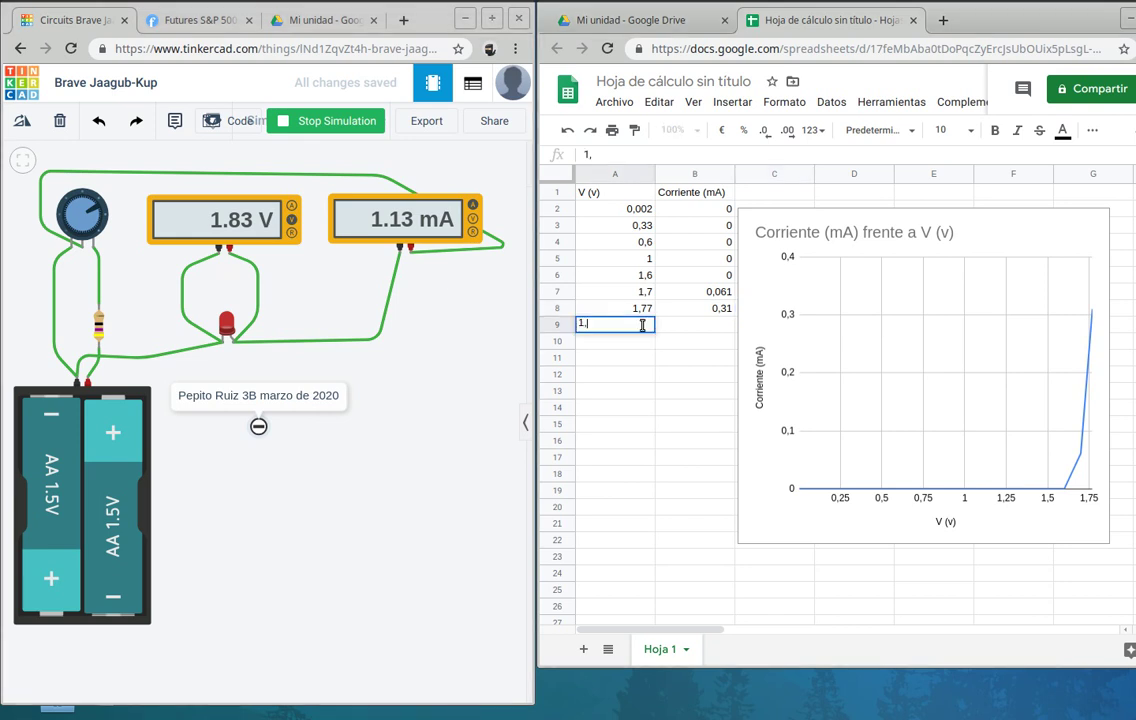
type("83")
key("Tab")
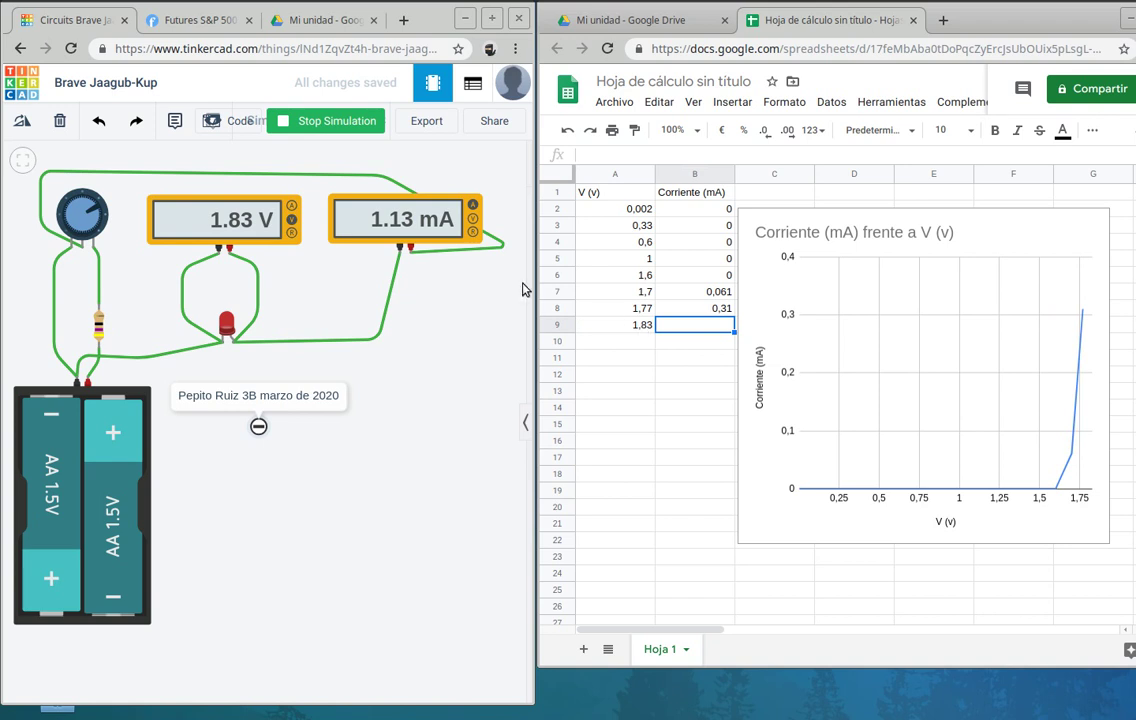
type("1,")
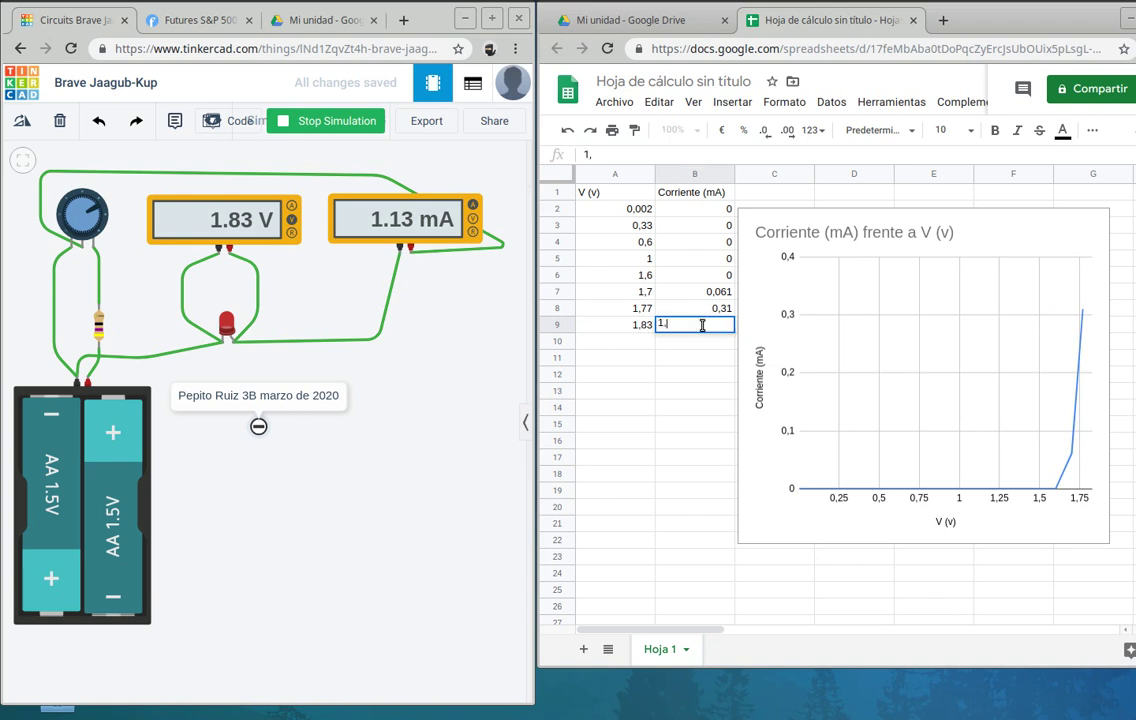
type("13")
key("Return")
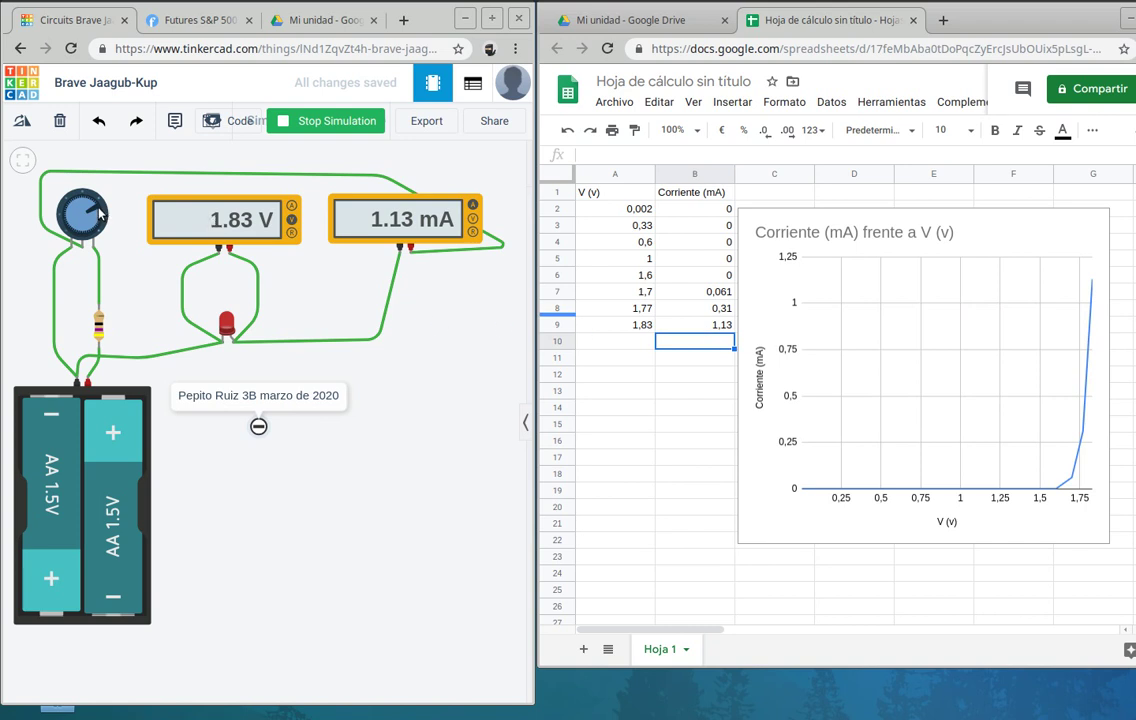
left_click_drag(99, 213, 99, 220)
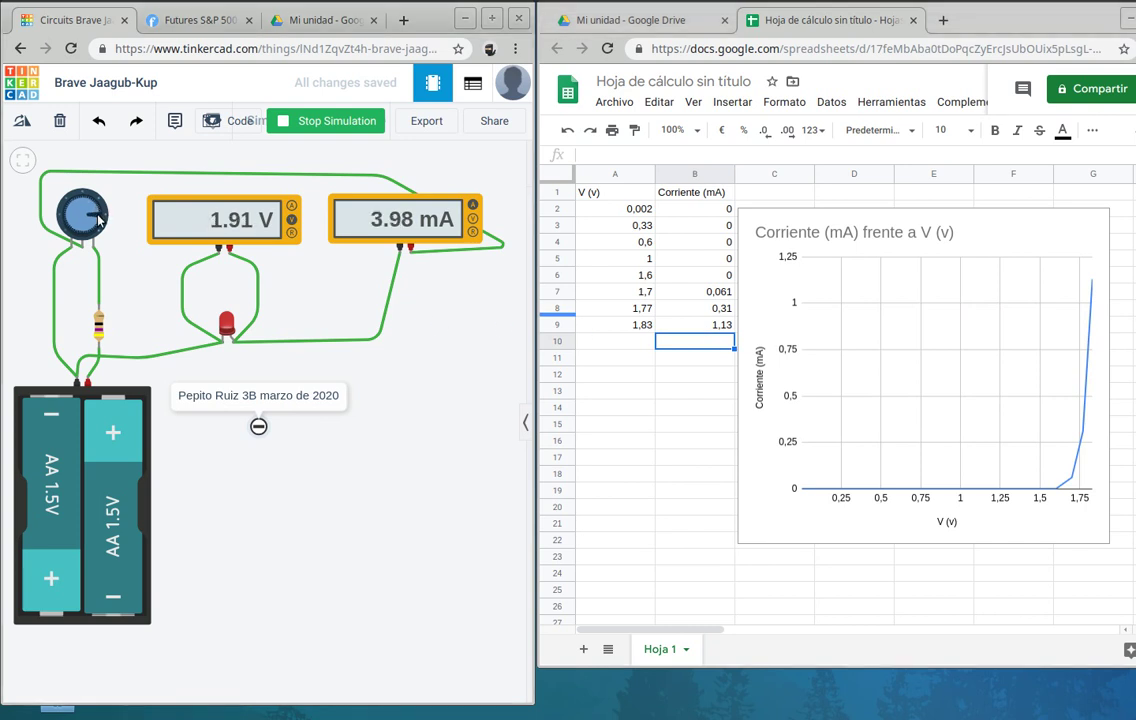
left_click(626, 343)
type("1,1")
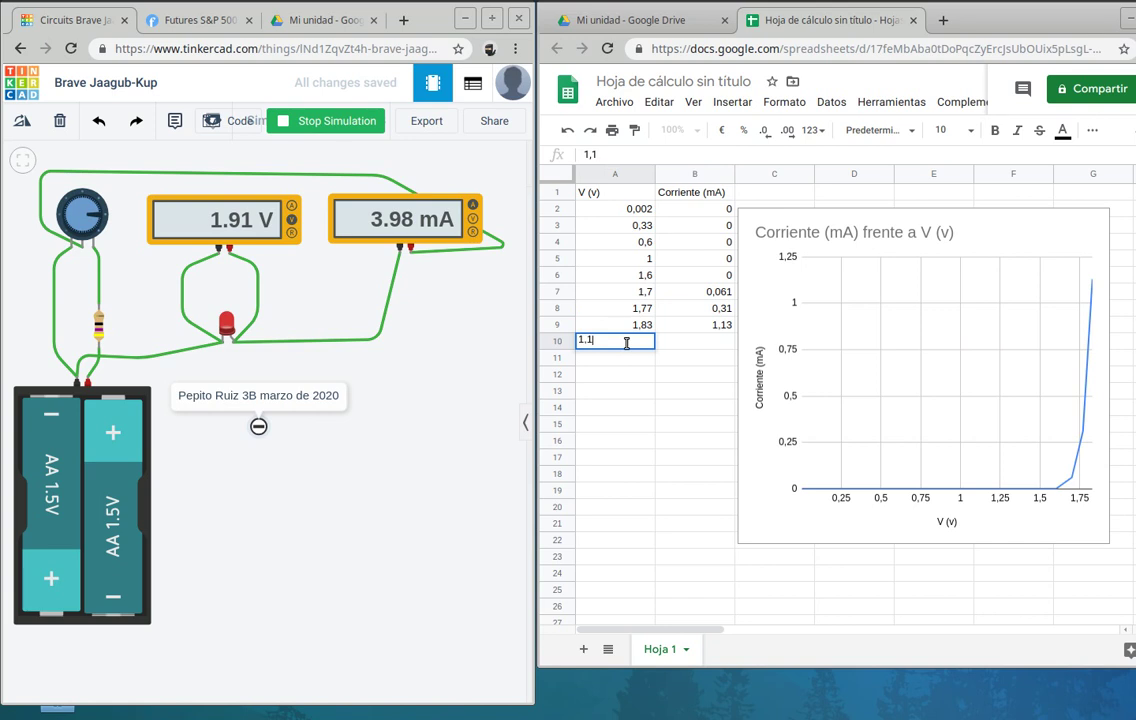
type("9")
key("Tab")
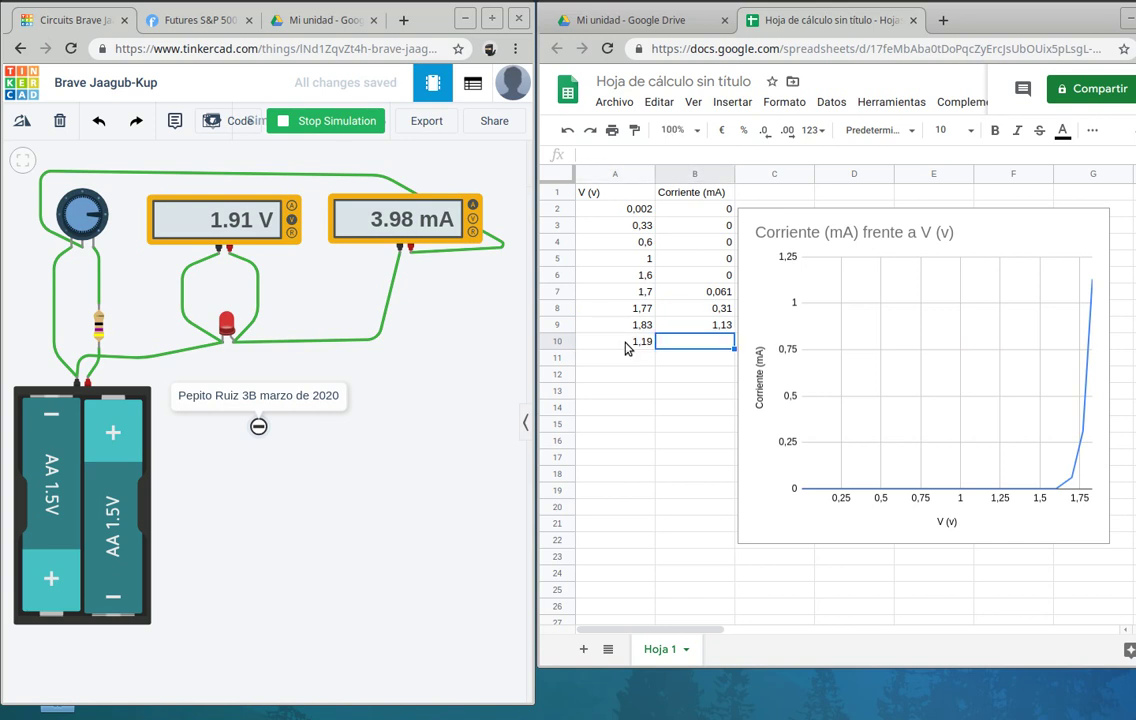
type("4")
type("m")
key("BackSpace")
key("Return")
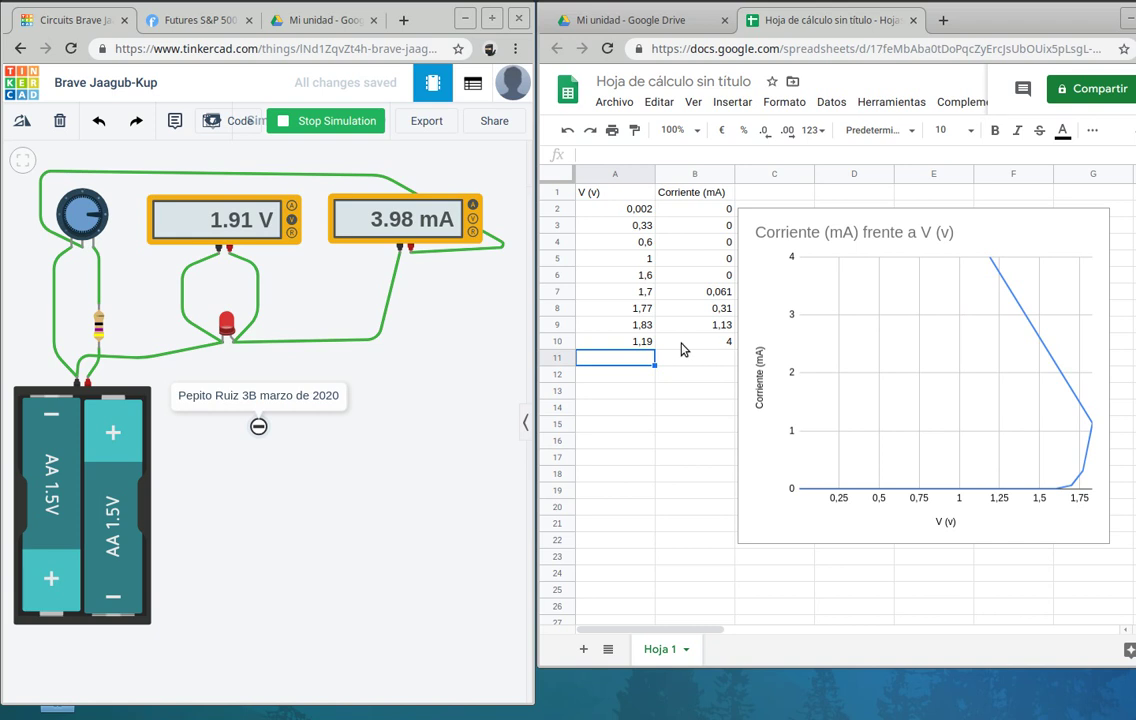
Step: Correct the mistyped voltage in A10 from 1,19 to 1,91
left_click(641, 343)
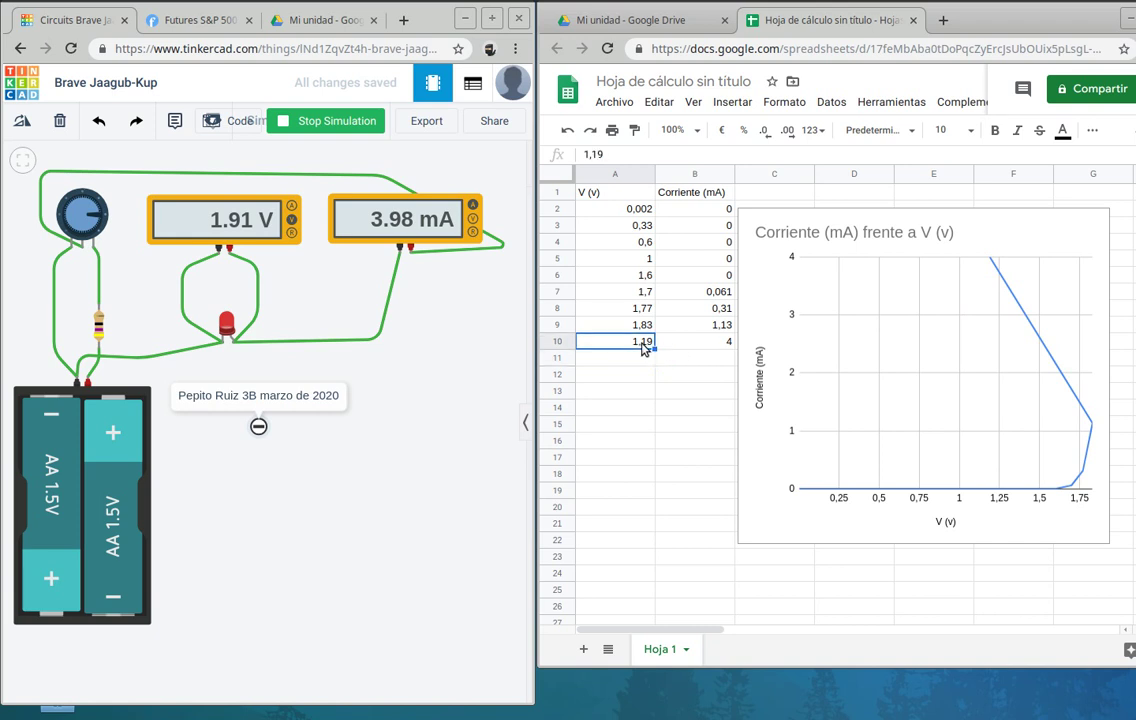
double_click(643, 343)
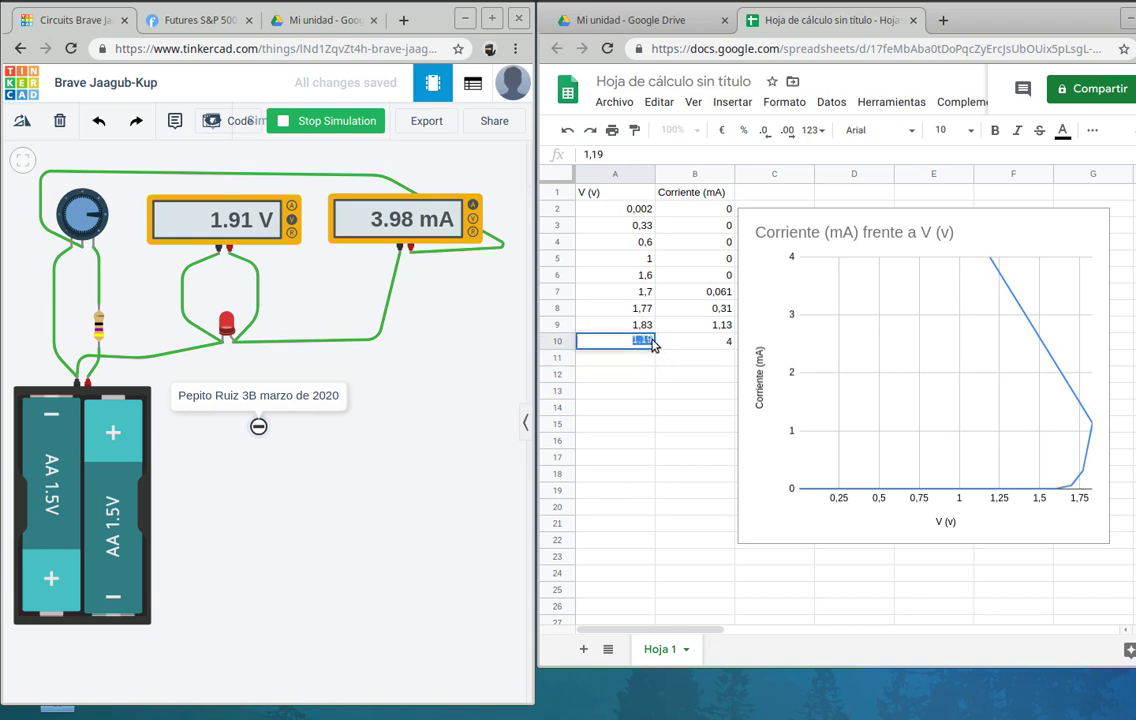
key("Escape")
double_click(645, 344)
type("91")
type(",")
key("Return")
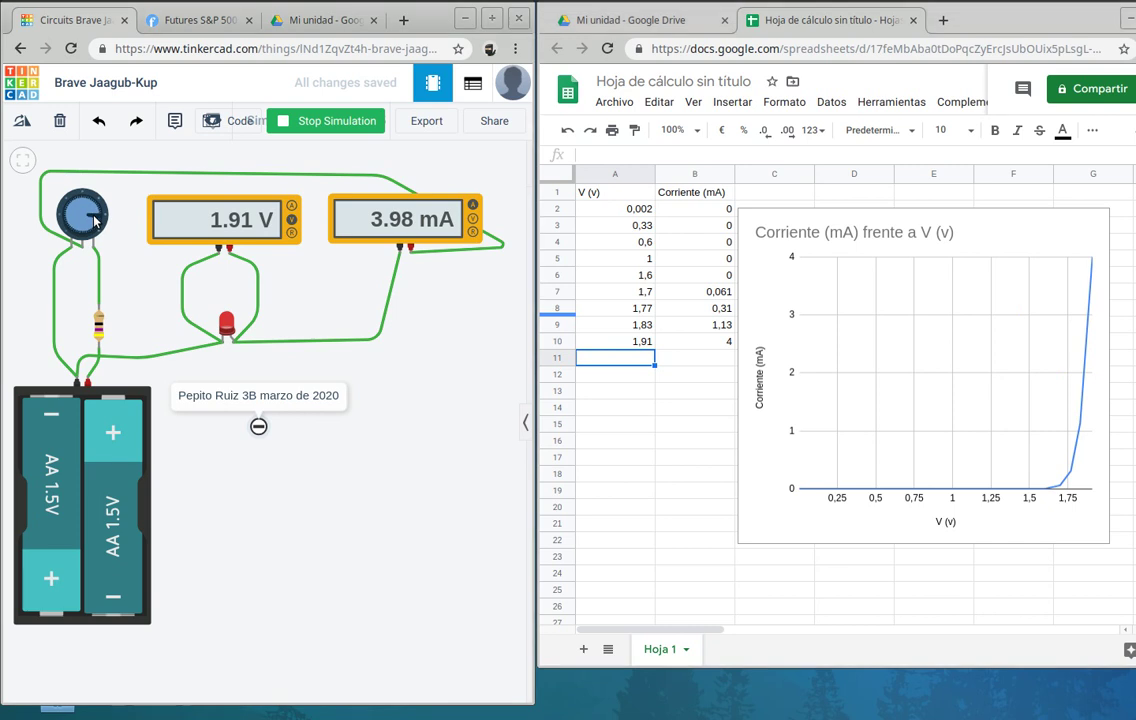
left_click_drag(86, 199, 95, 222)
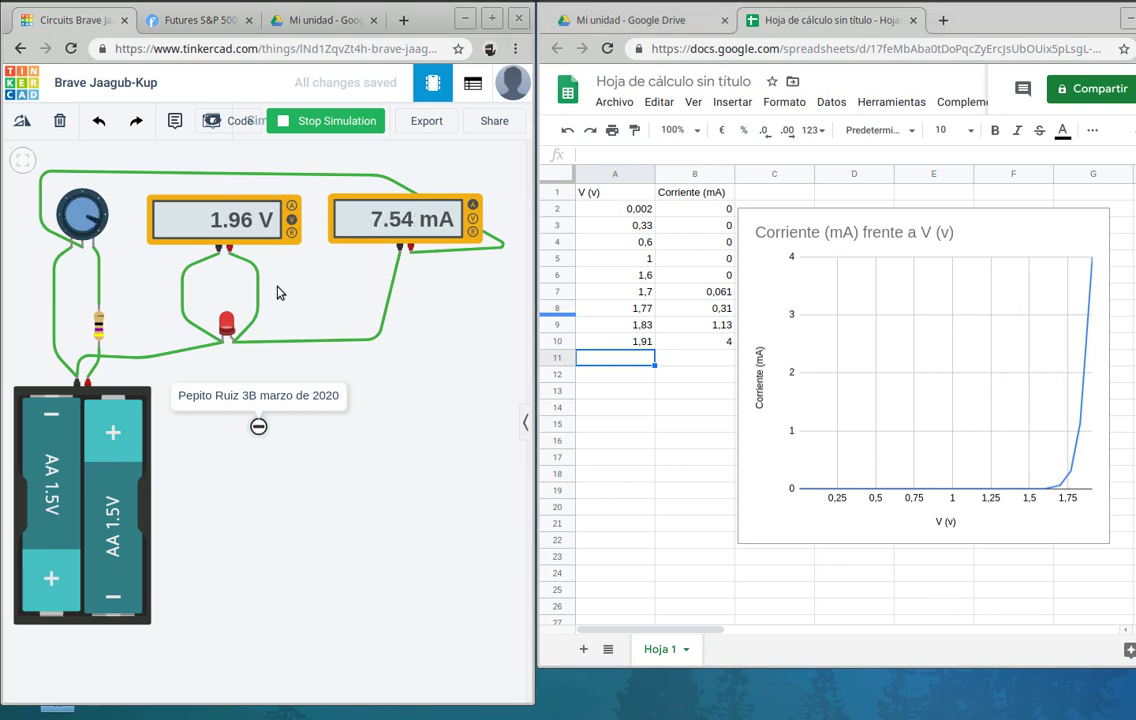
left_click(616, 362)
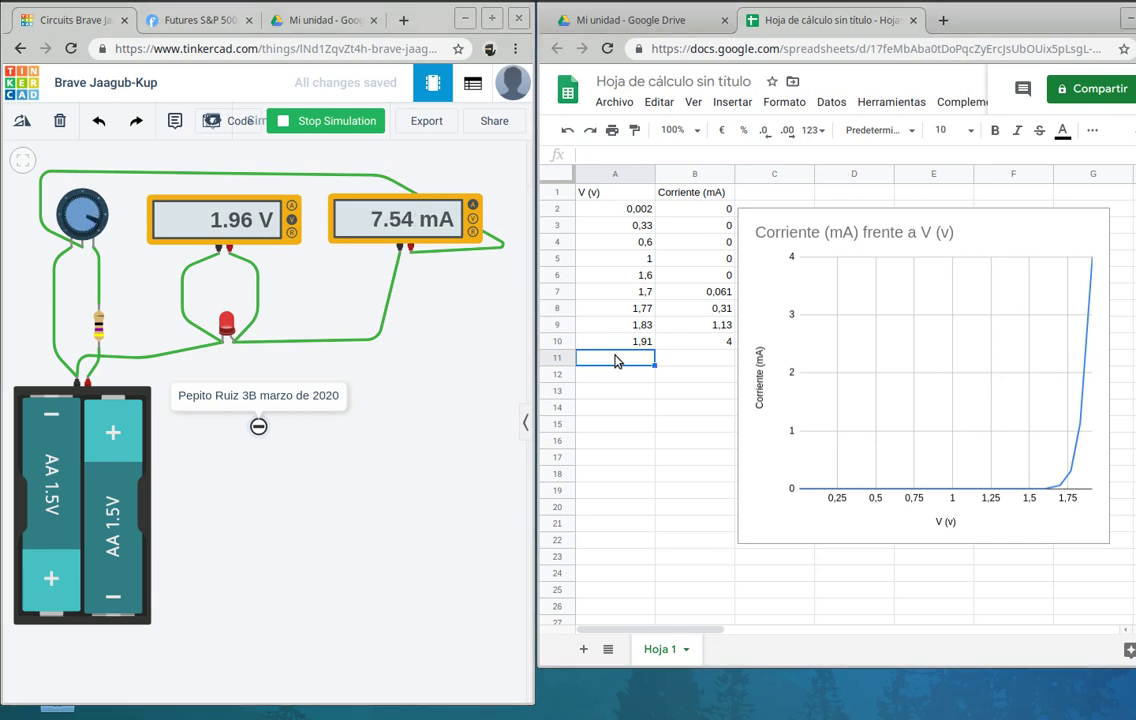
type("1,96")
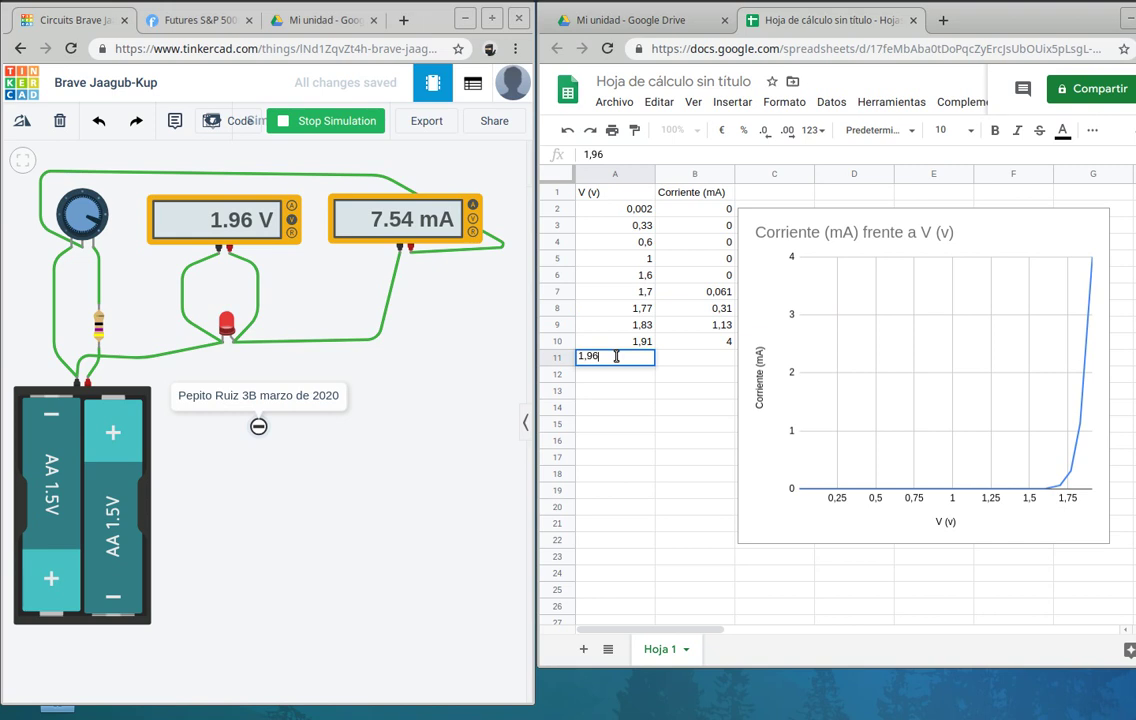
key("Tab")
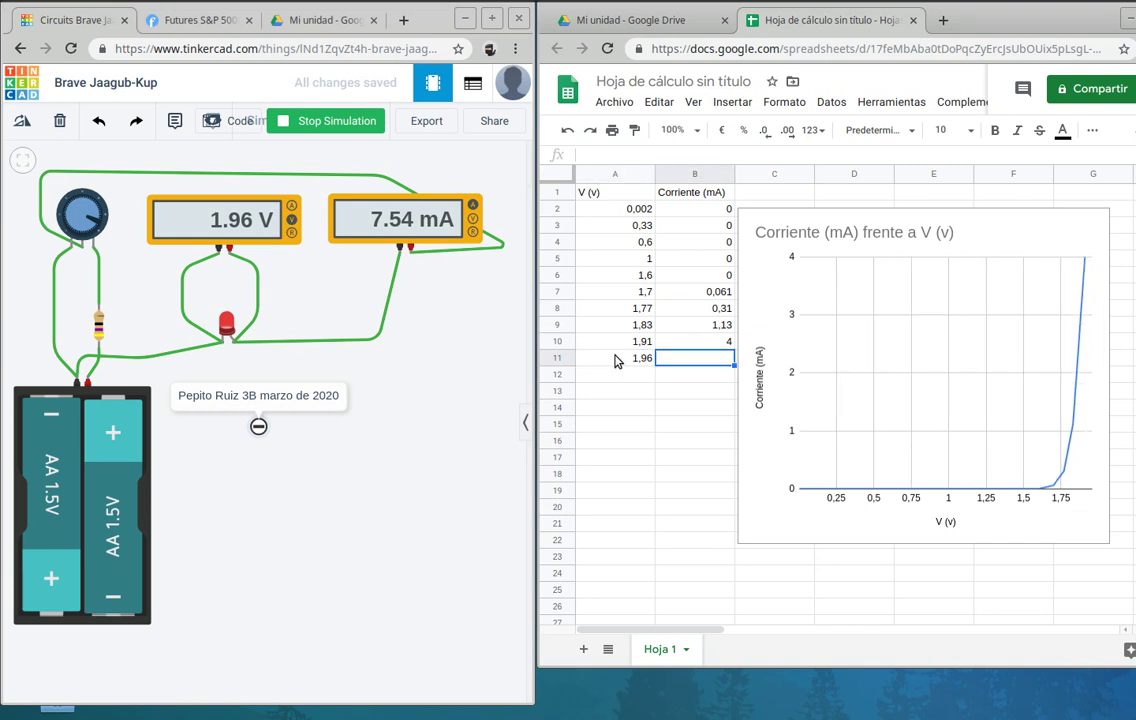
type("7,5")
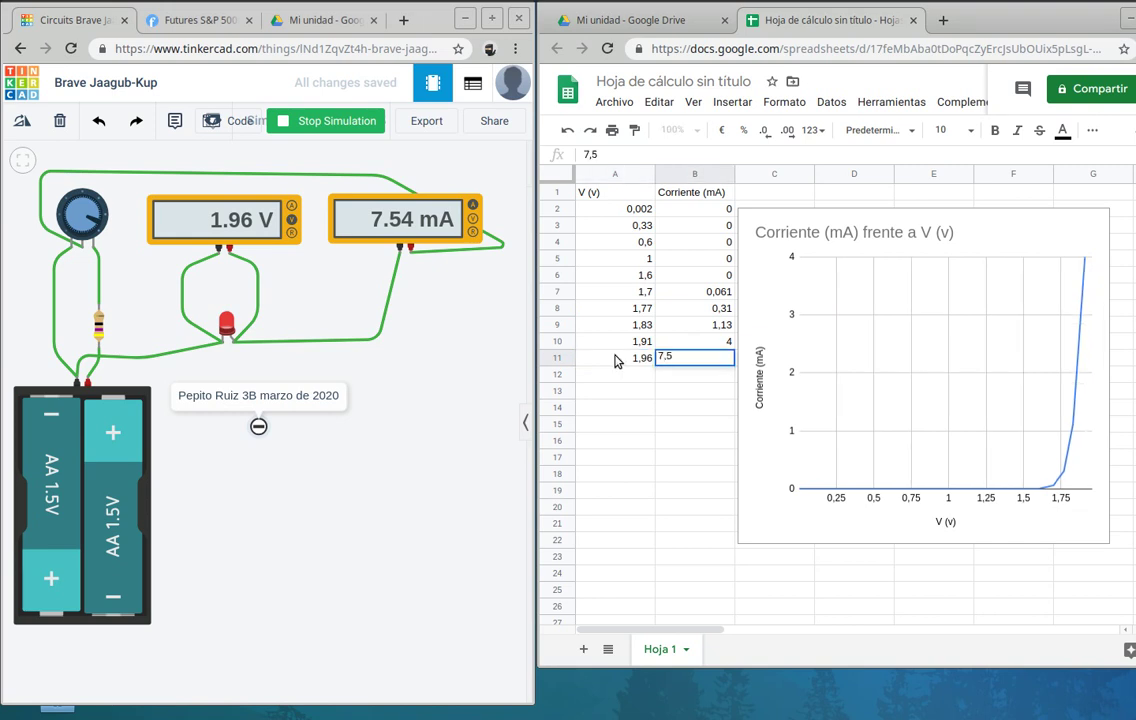
key("Return")
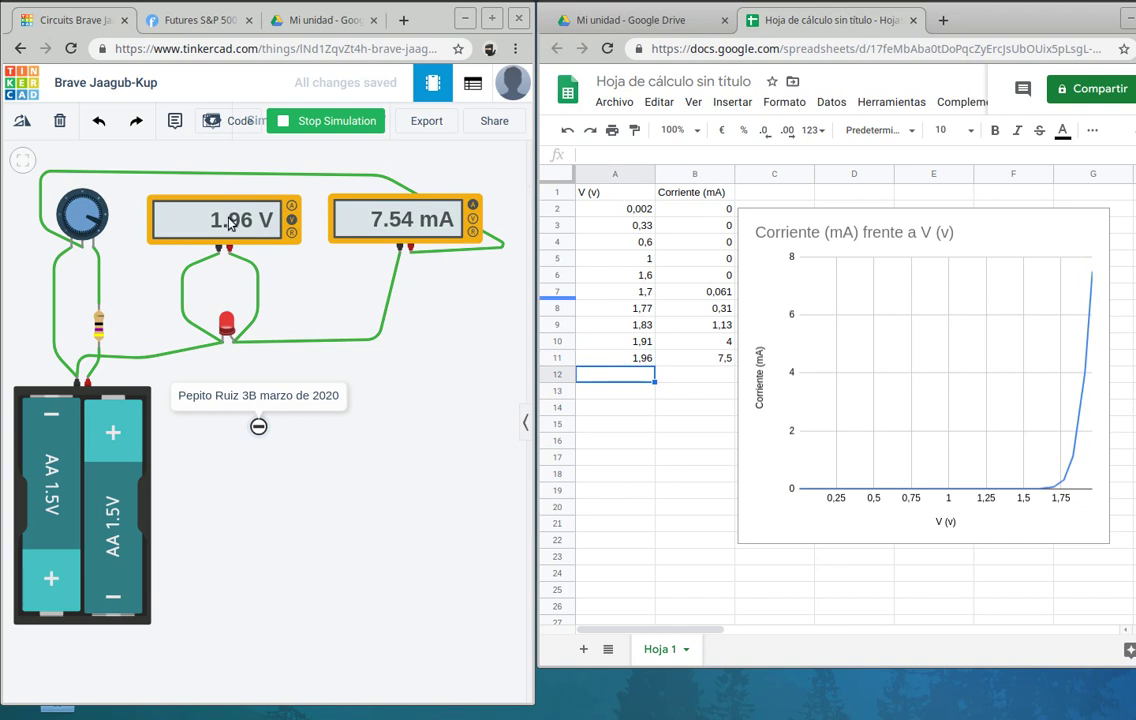
left_click_drag(97, 222, 86, 234)
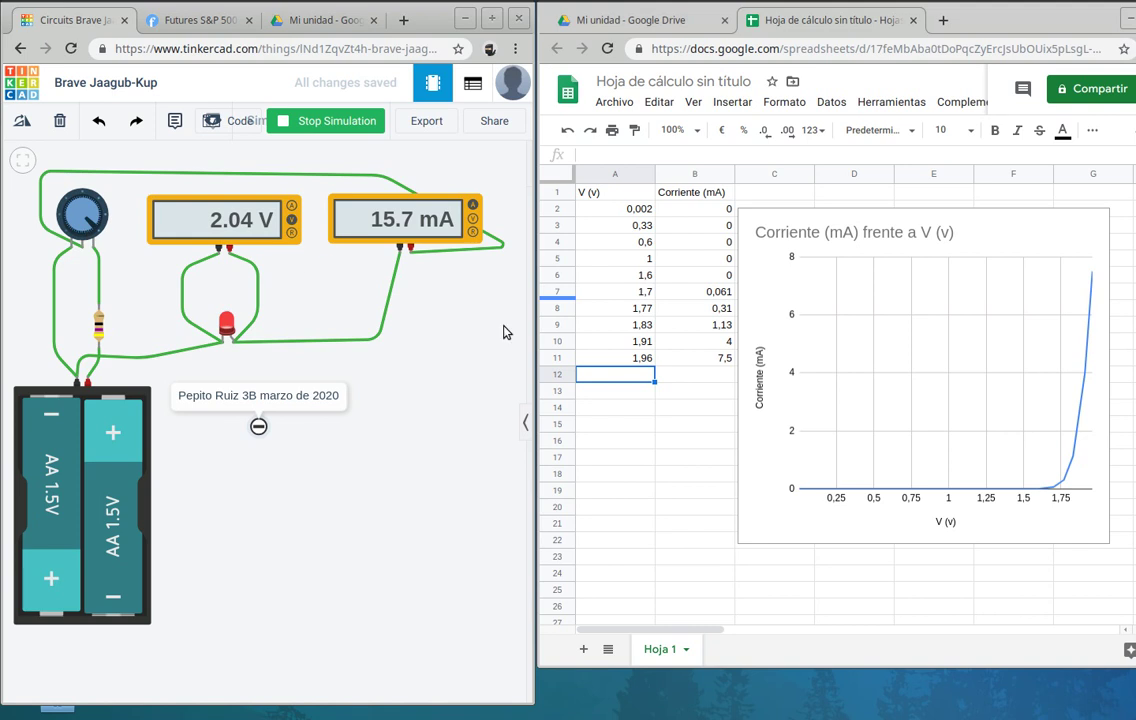
left_click(618, 381)
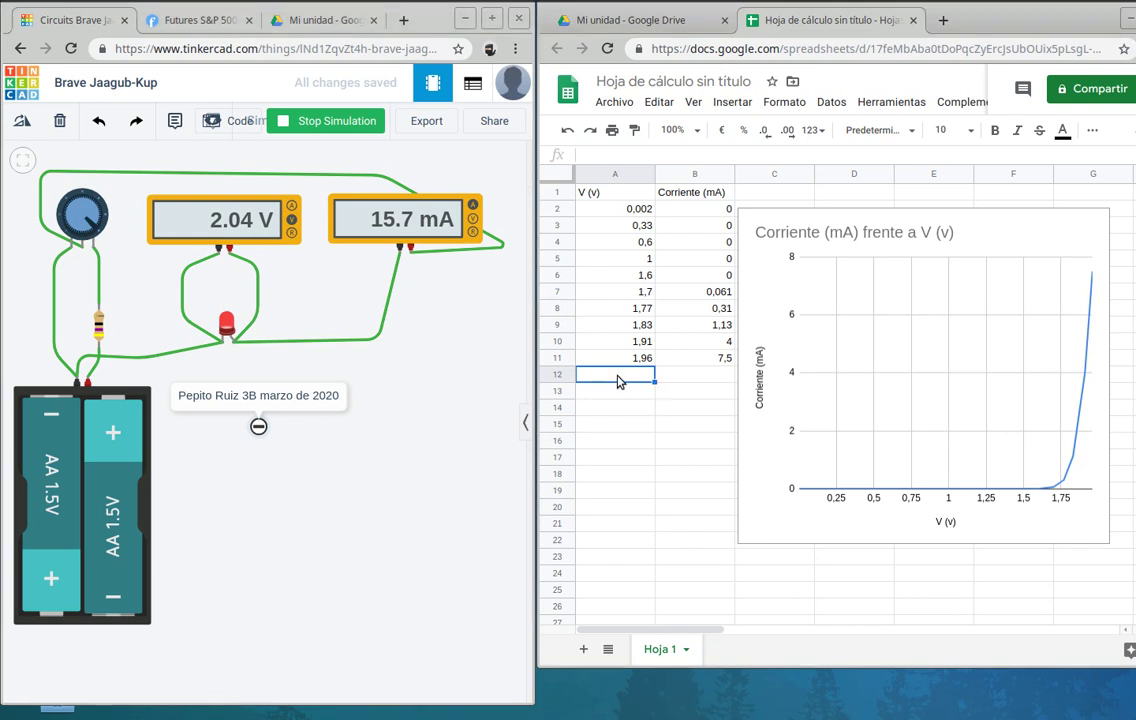
type("2")
key("Tab")
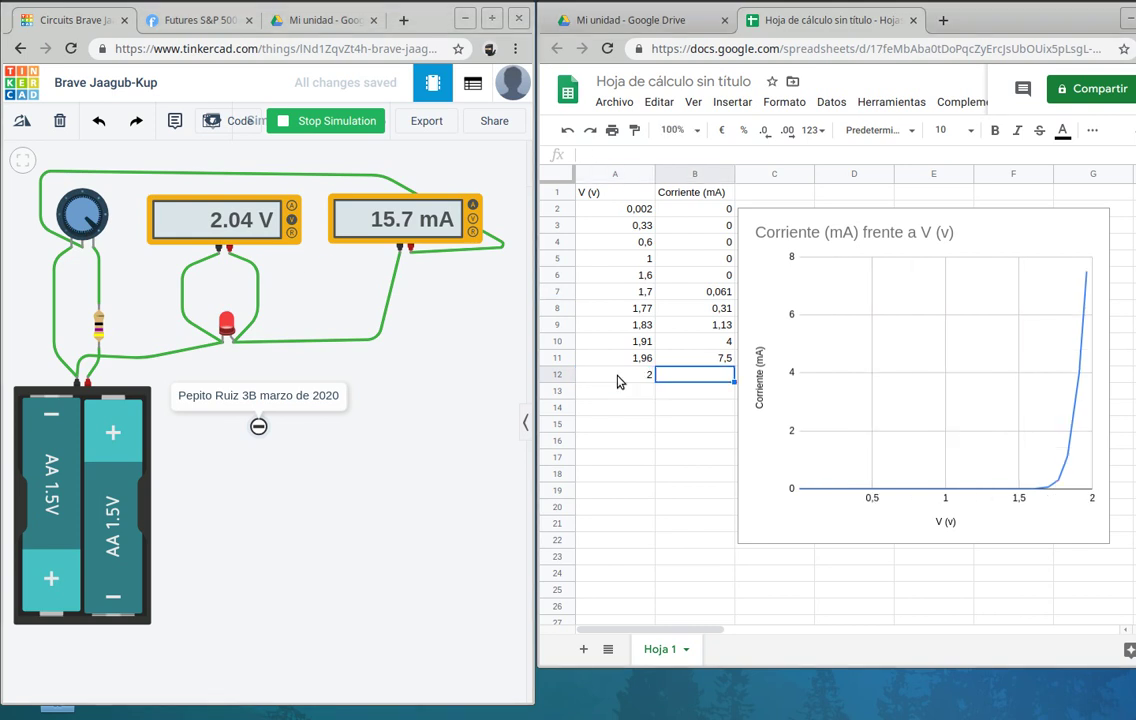
type("17")
type(",7")
key("Return")
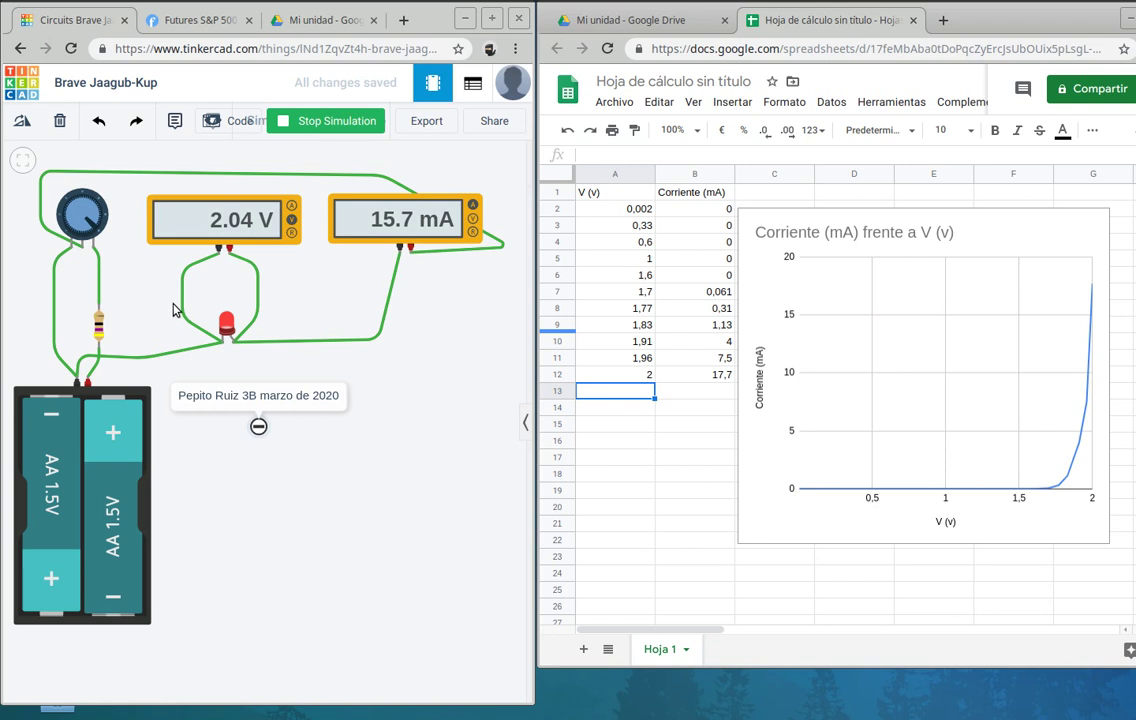
key("alt+Tab")
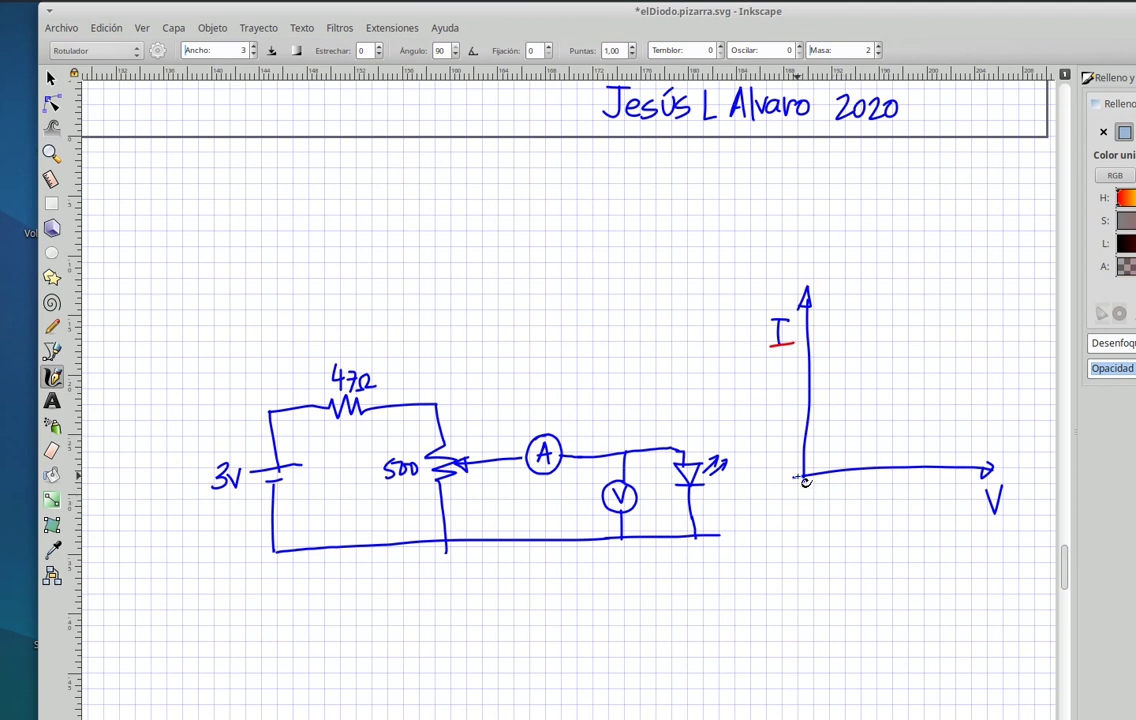
Step: Draw the red LED current curve on the I-V axes and mark V_R below its knee
mouse_move(805, 475)
left_mouse_down()
mouse_move(918, 459)
mouse_move(926, 312)
left_mouse_up()
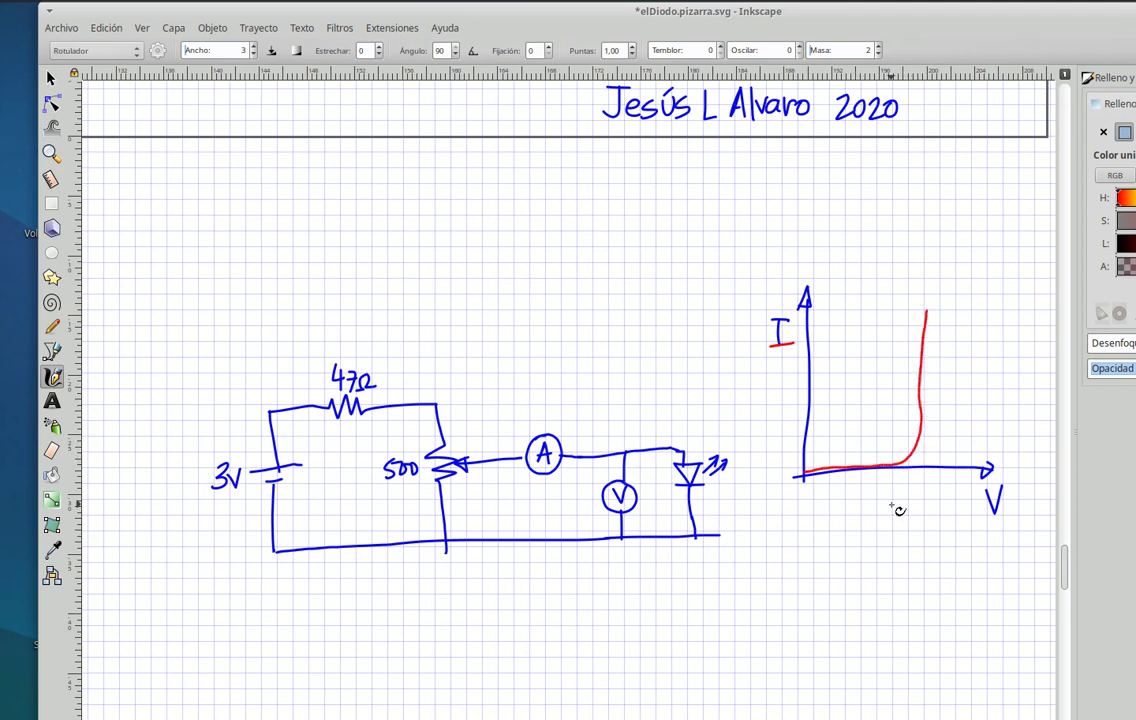
left_click_drag(910, 448, 910, 494)
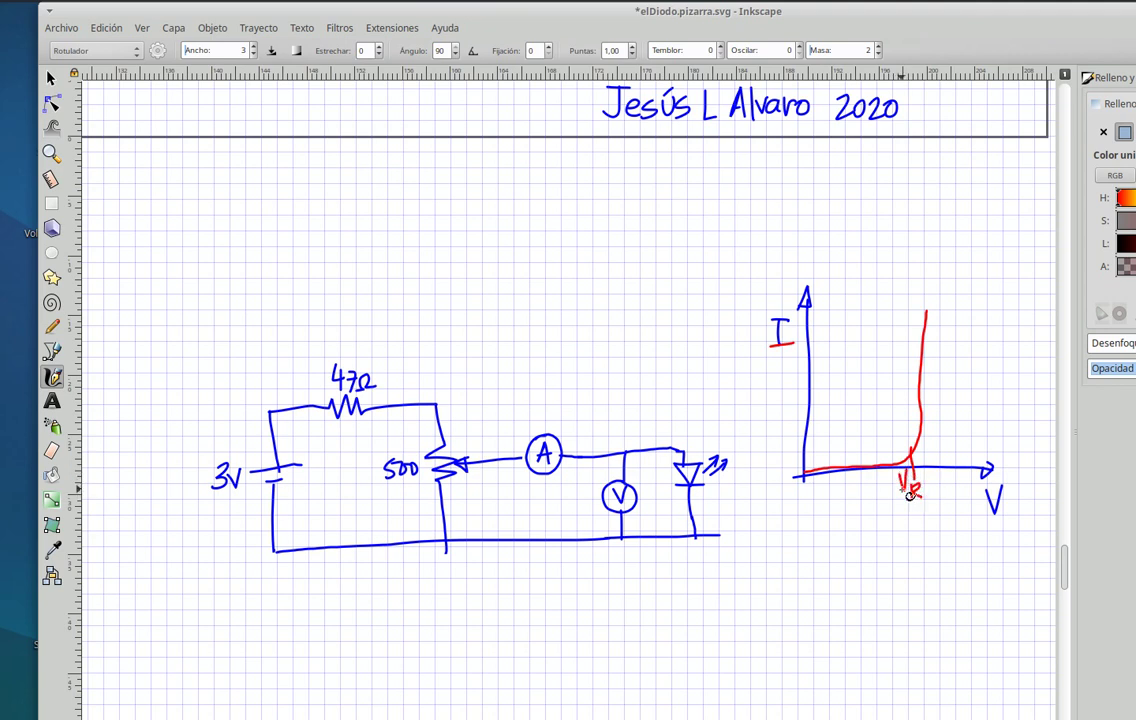
scroll(853, 471, "down", 1, "ctrl")
scroll(853, 471, "down", 2, "ctrl")
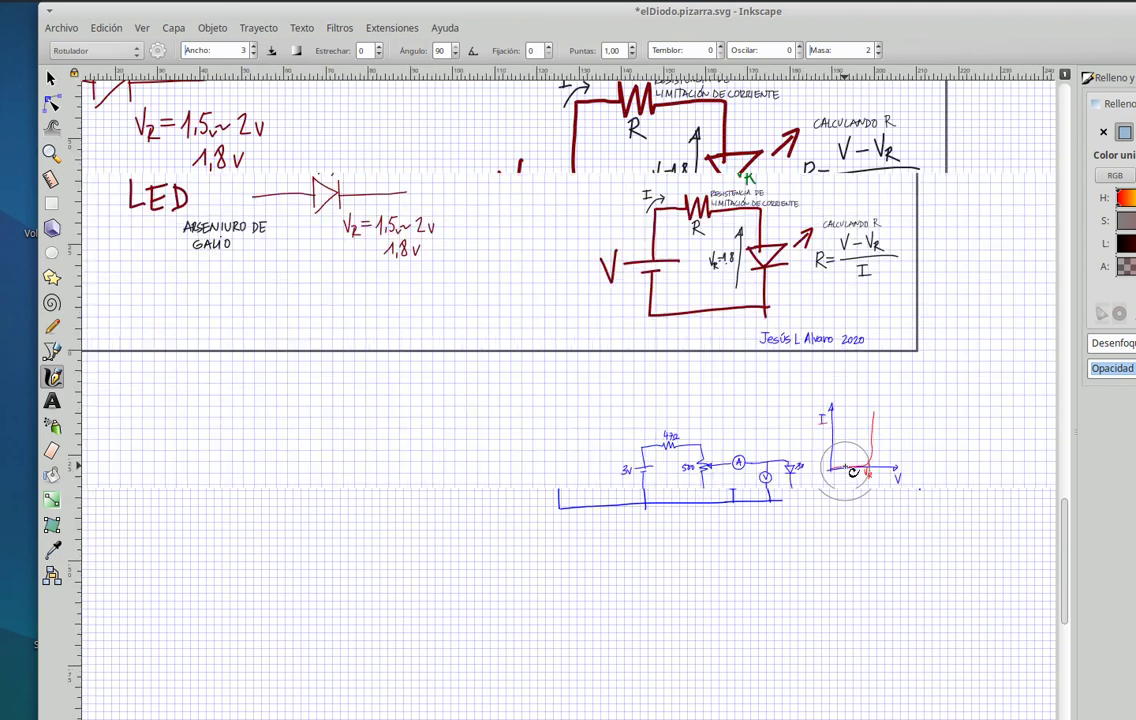
scroll(853, 471, "down", 2, "ctrl")
scroll(635, 292, "up", 8)
scroll(615, 320, "up", 2)
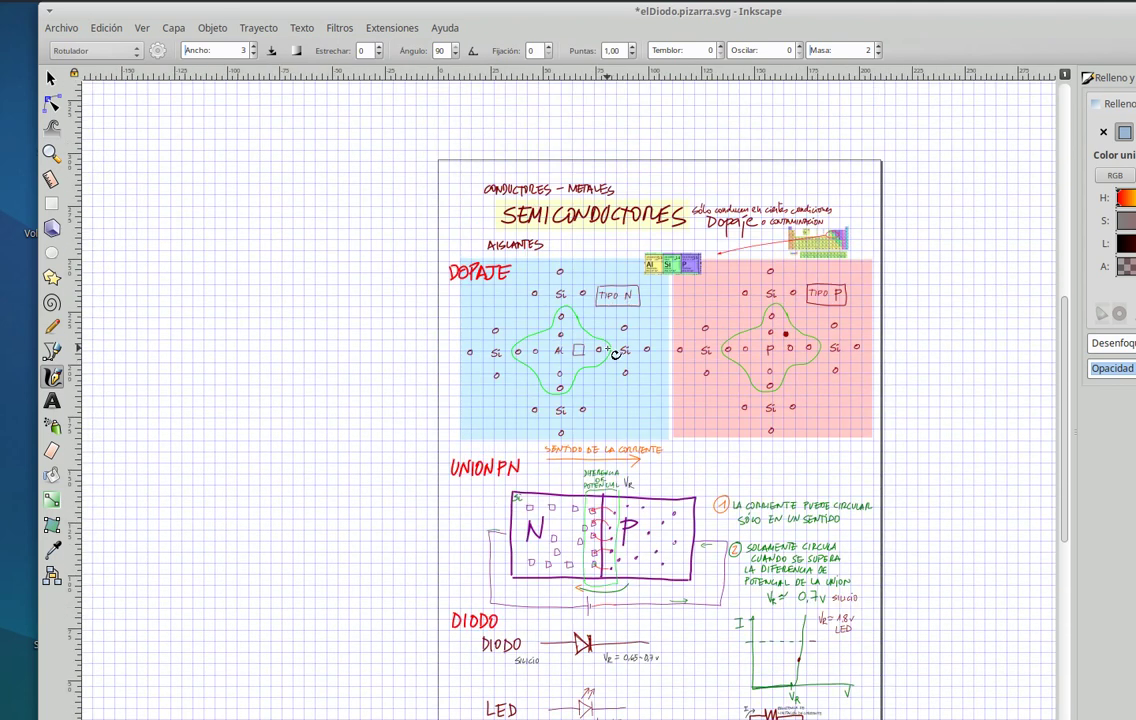
scroll(570, 480, "down", 3)
scroll(582, 399, "up", 1, "ctrl")
scroll(563, 434, "up", 3, "ctrl")
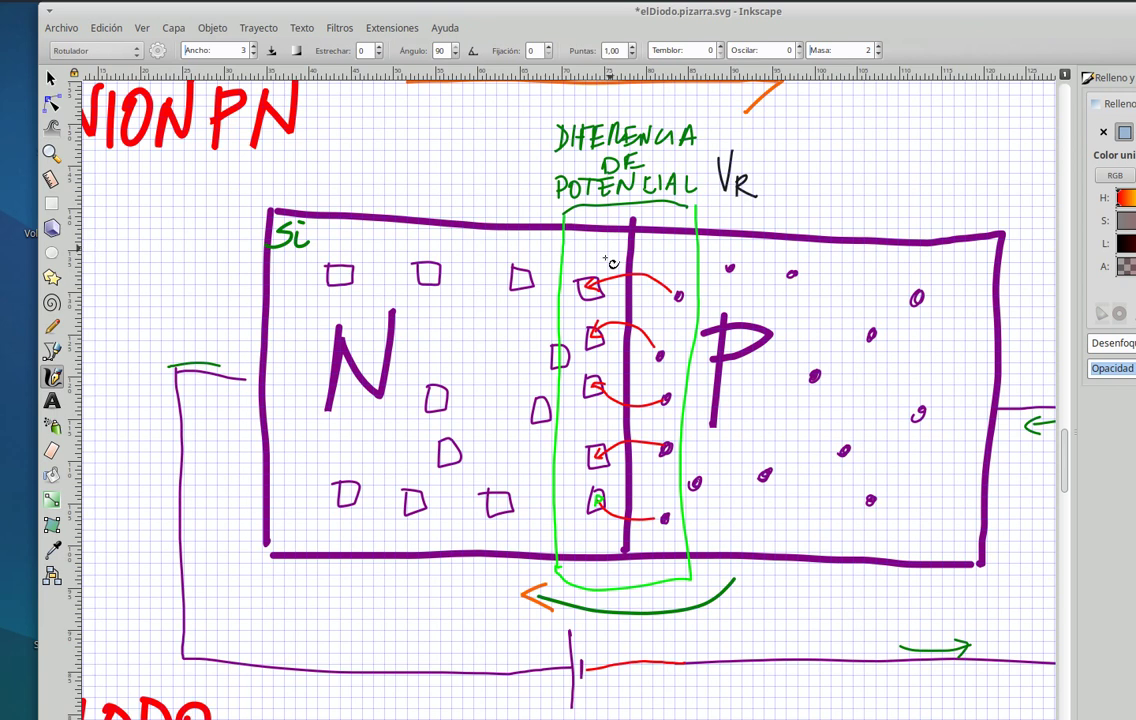
scroll(602, 453, "down", 2, "ctrl")
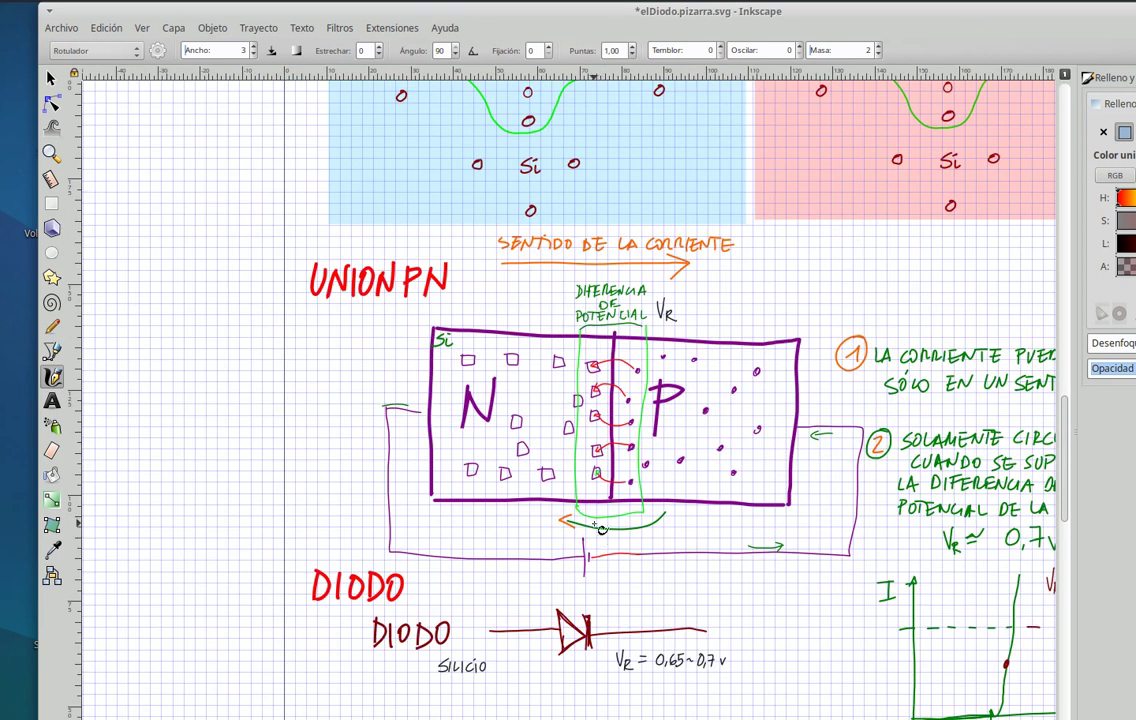
scroll(596, 577, "down", 5)
scroll(596, 577, "up", 1, "ctrl")
scroll(596, 577, "up", 1, "ctrl")
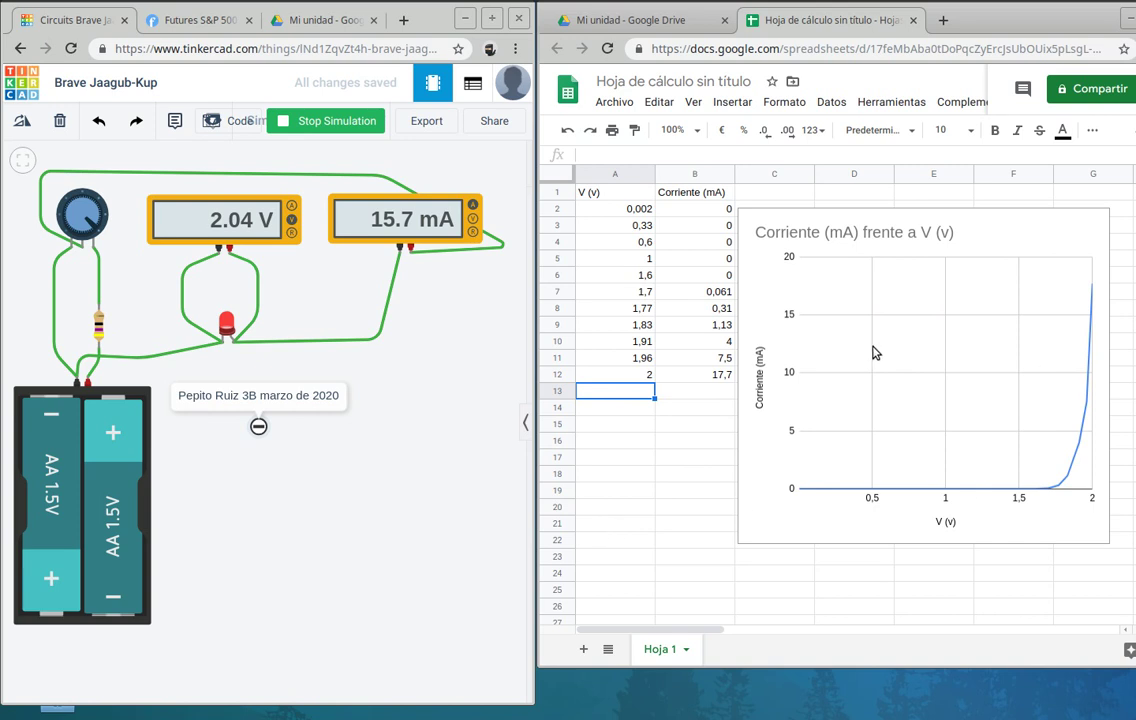
Step: Retitle the chart 'Curva de un LED Corriente (mA) frente a Tensión (V)'
double_click(851, 240)
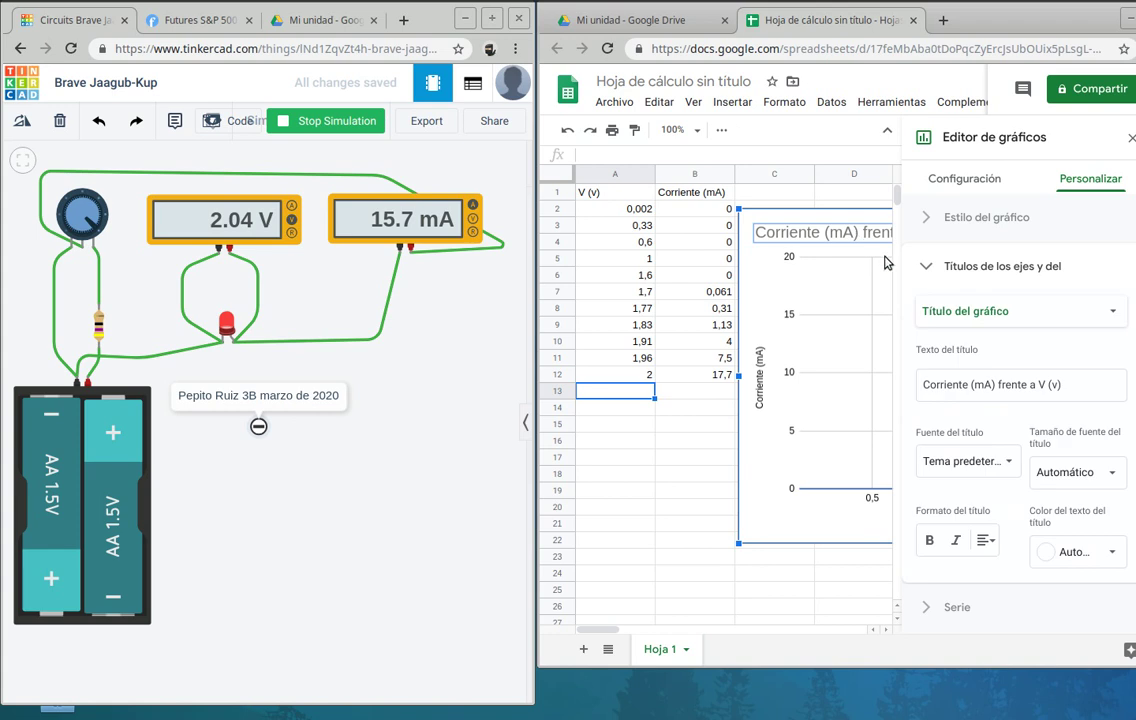
left_click(930, 384)
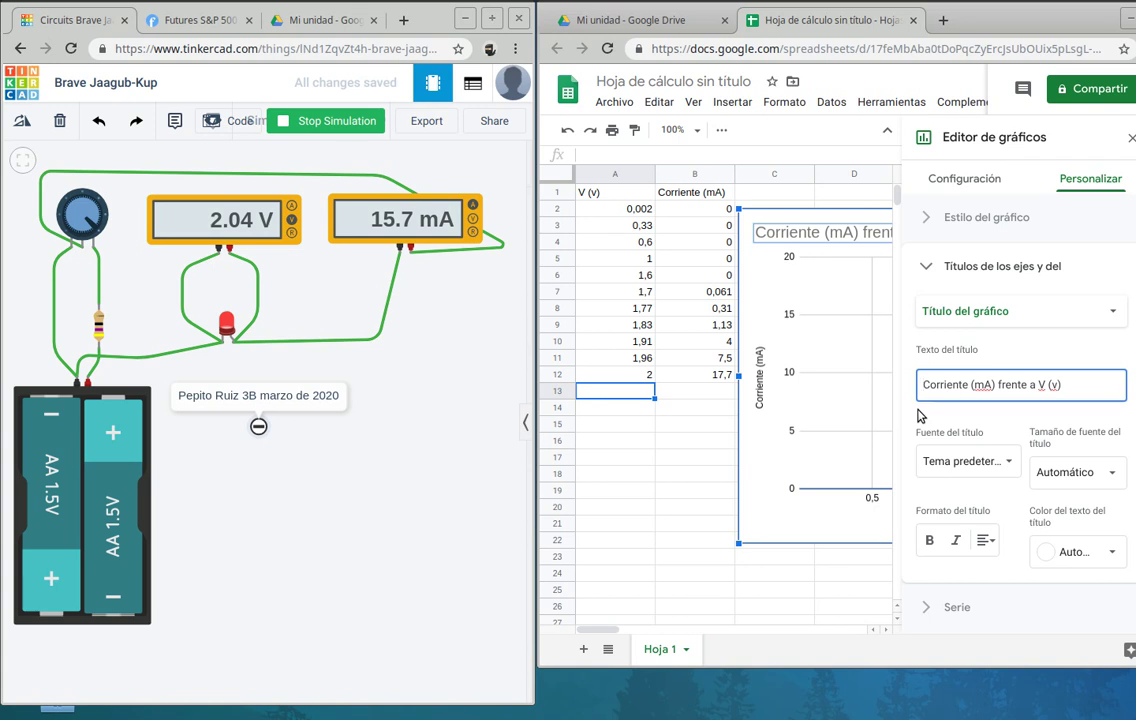
type("Cur")
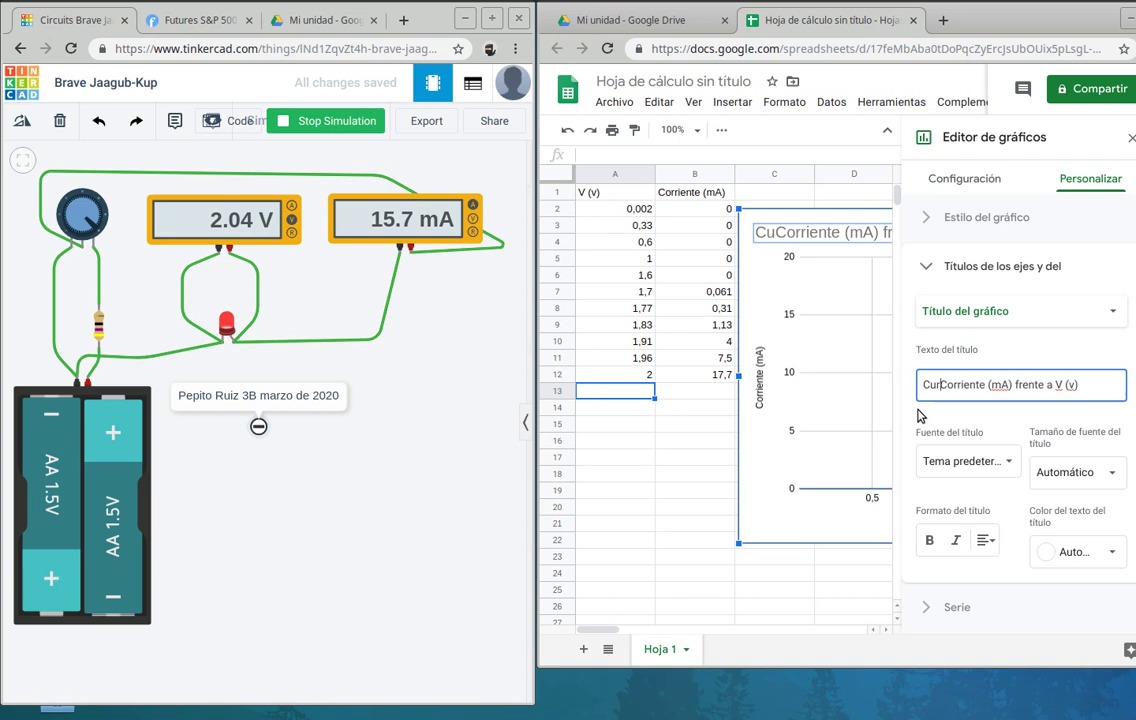
type("vsa")
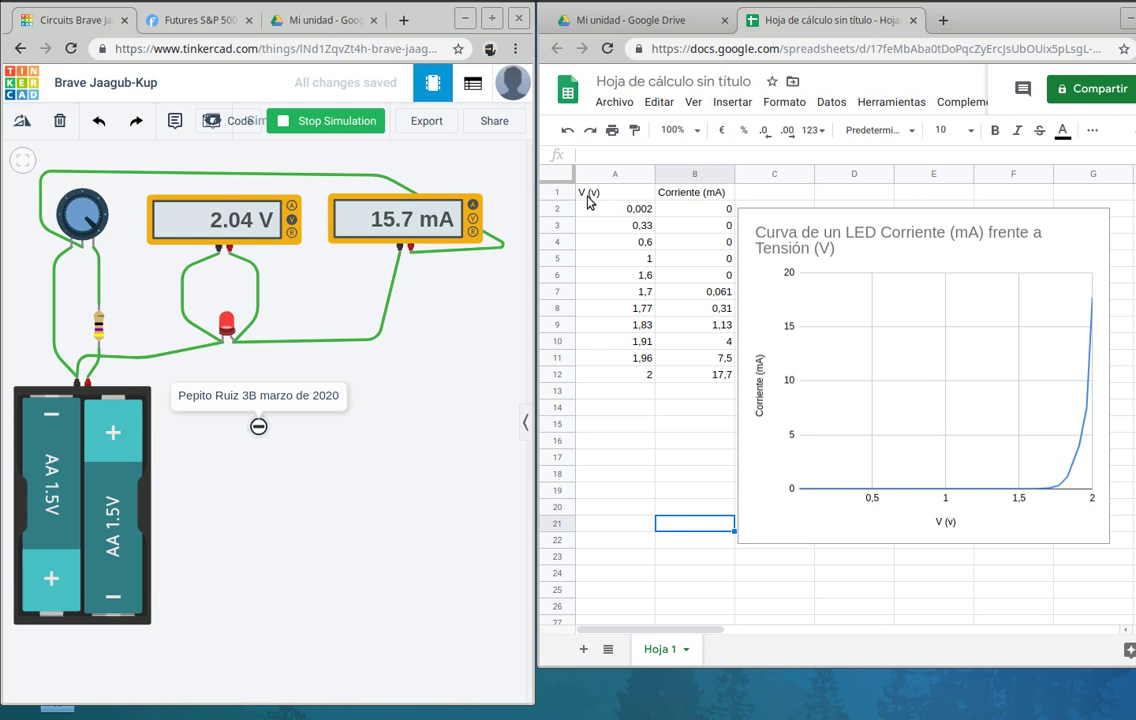
Step: Rename the column A header from 'V (v)' to 'Tensión (V)'
double_click(588, 192)
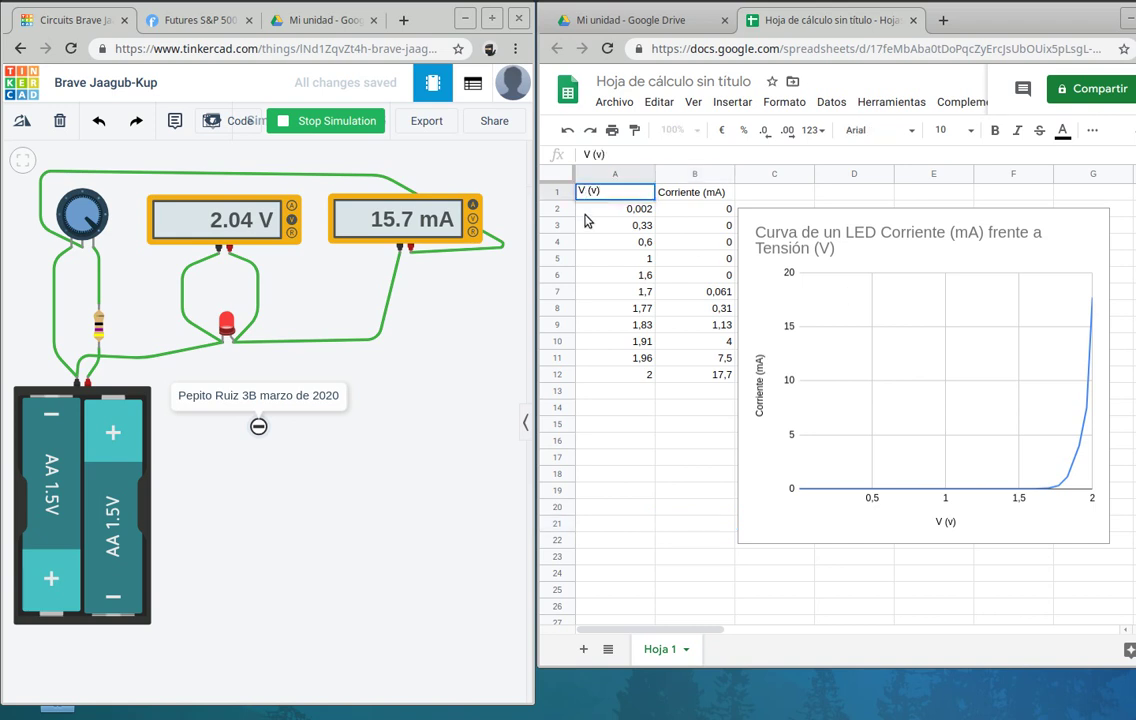
key("BackSpace")
type("Tensi")
type("ón")
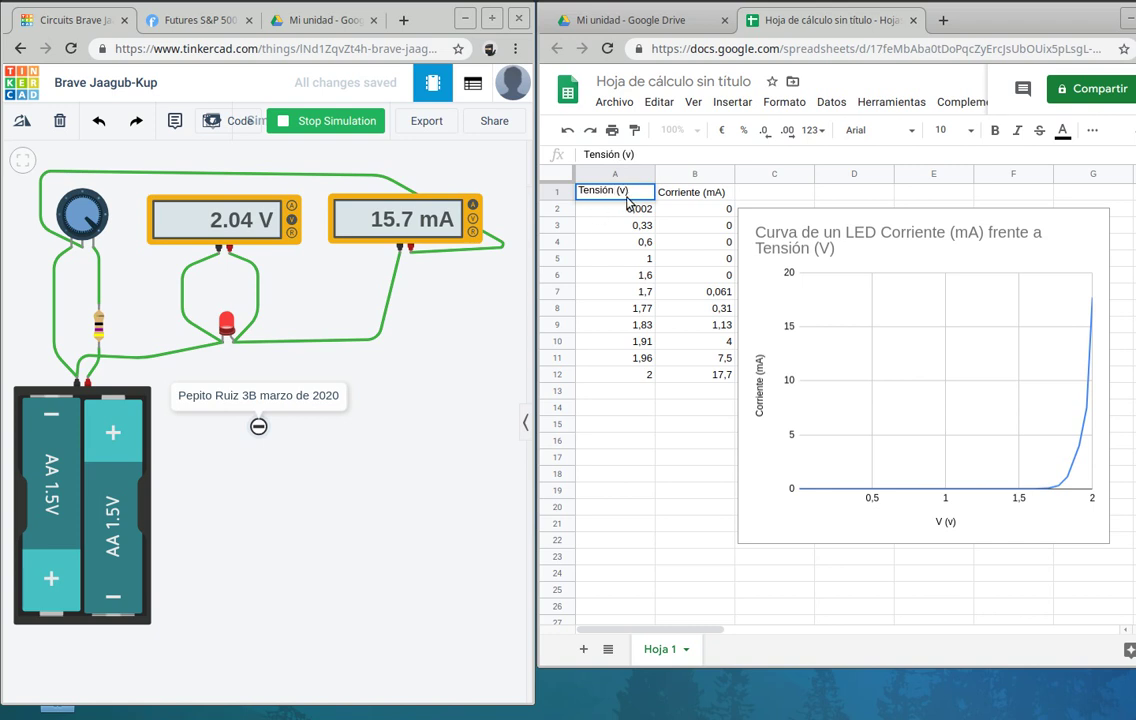
key("BackSpace")
type("V")
left_click(600, 457)
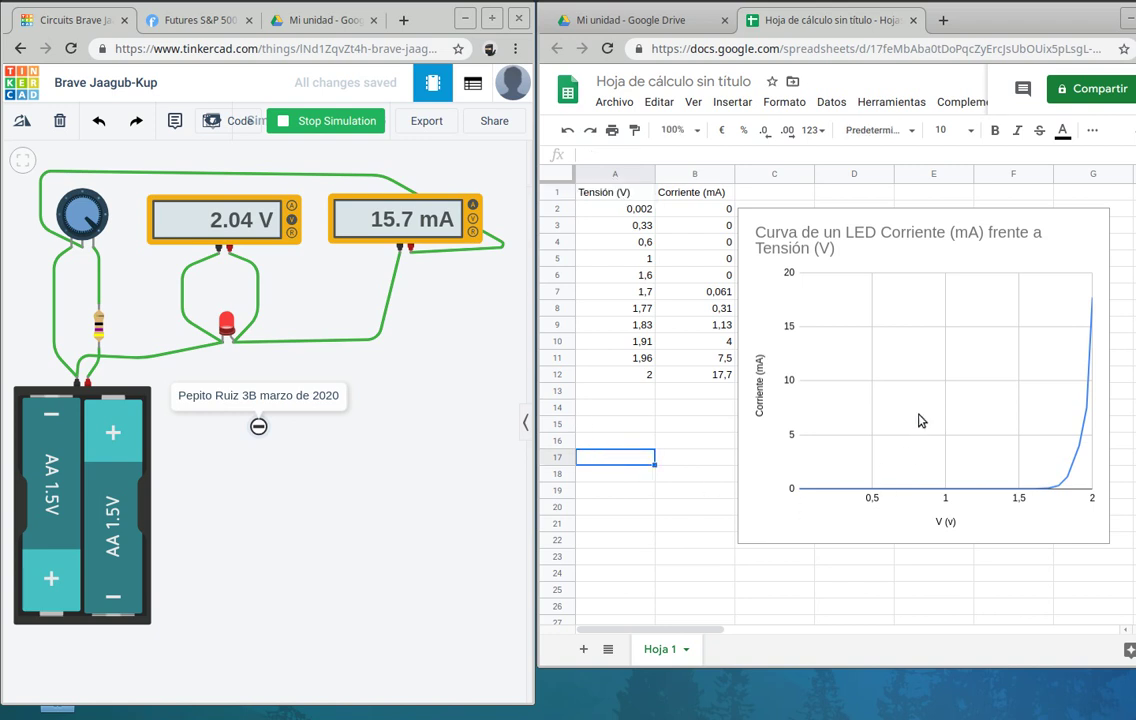
Step: Change the LED curve's series line thickness from 2px to 4px and close the chart editor
left_click(815, 362)
left_click(1097, 221)
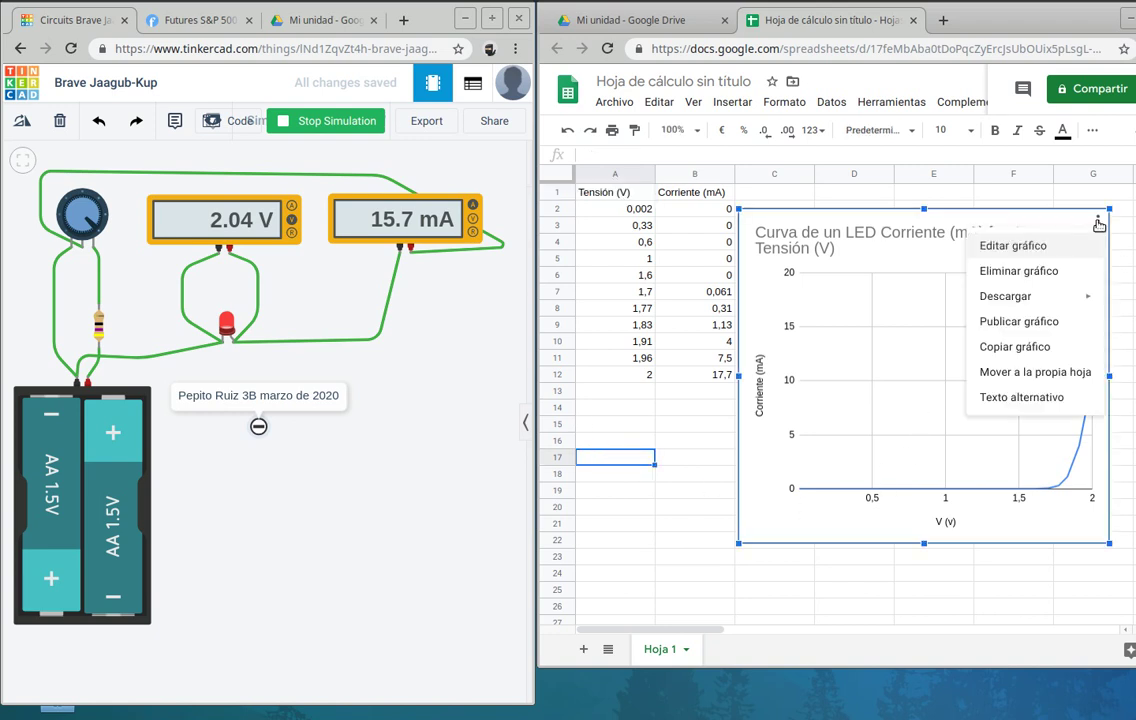
left_click(1037, 195)
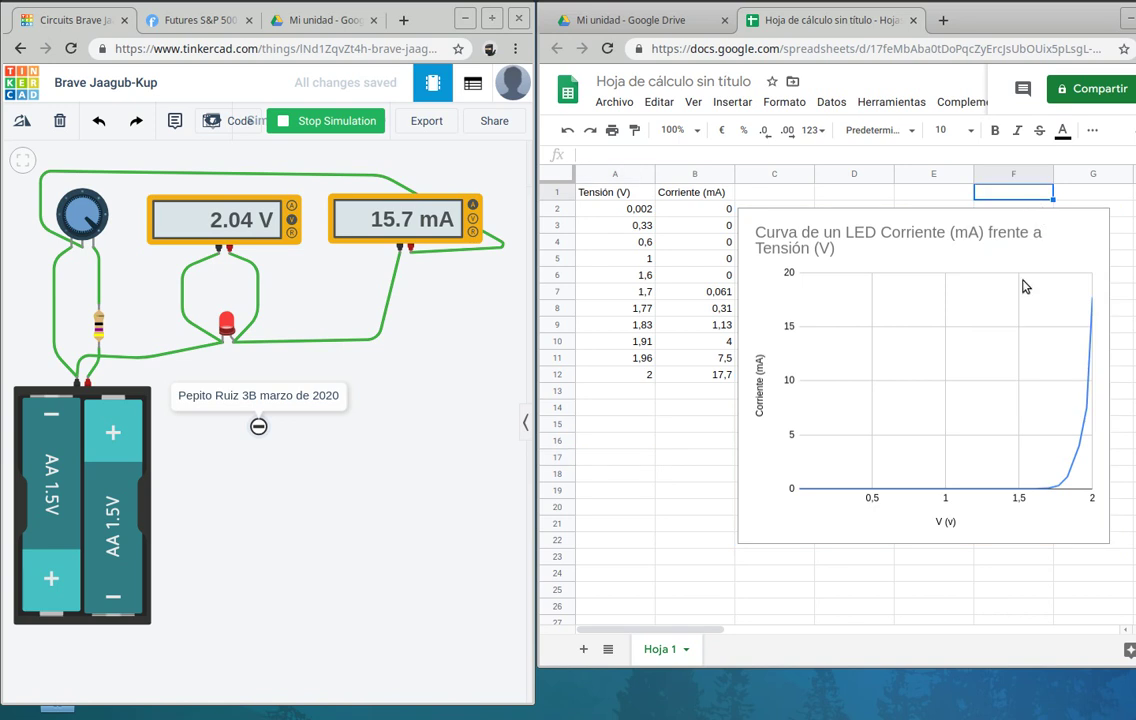
double_click(1086, 440)
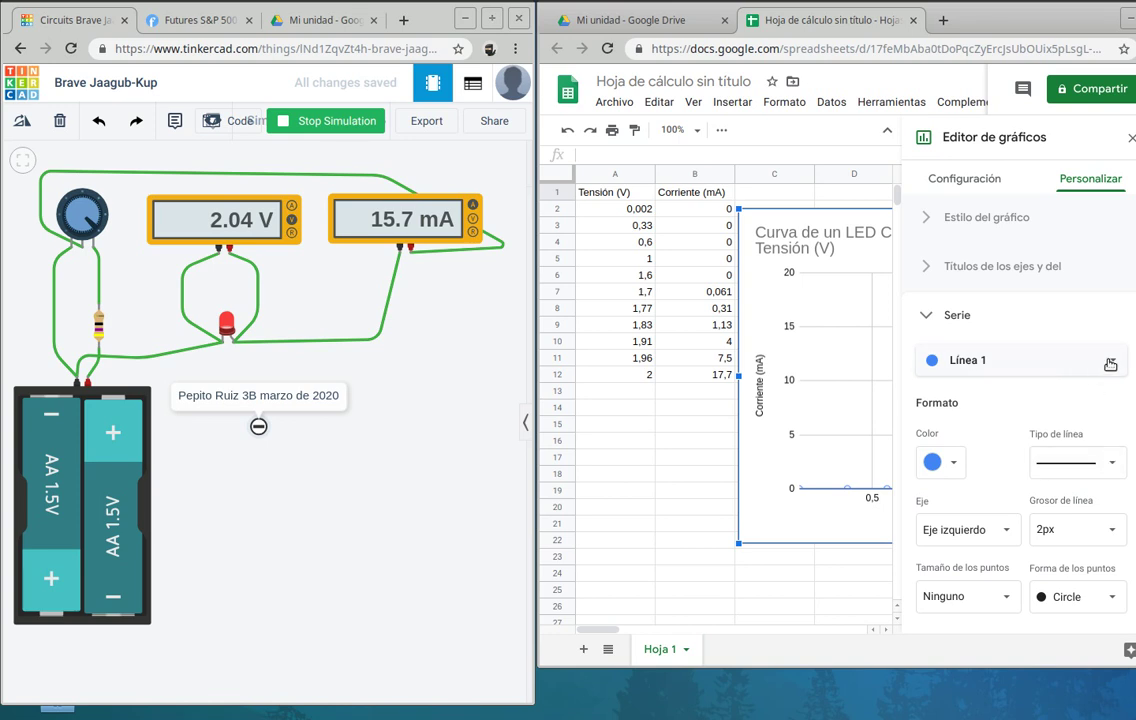
left_click(1110, 527)
left_click(1069, 616)
scroll(1048, 510, "down", 2)
scroll(1048, 510, "down", 2)
left_click(693, 483)
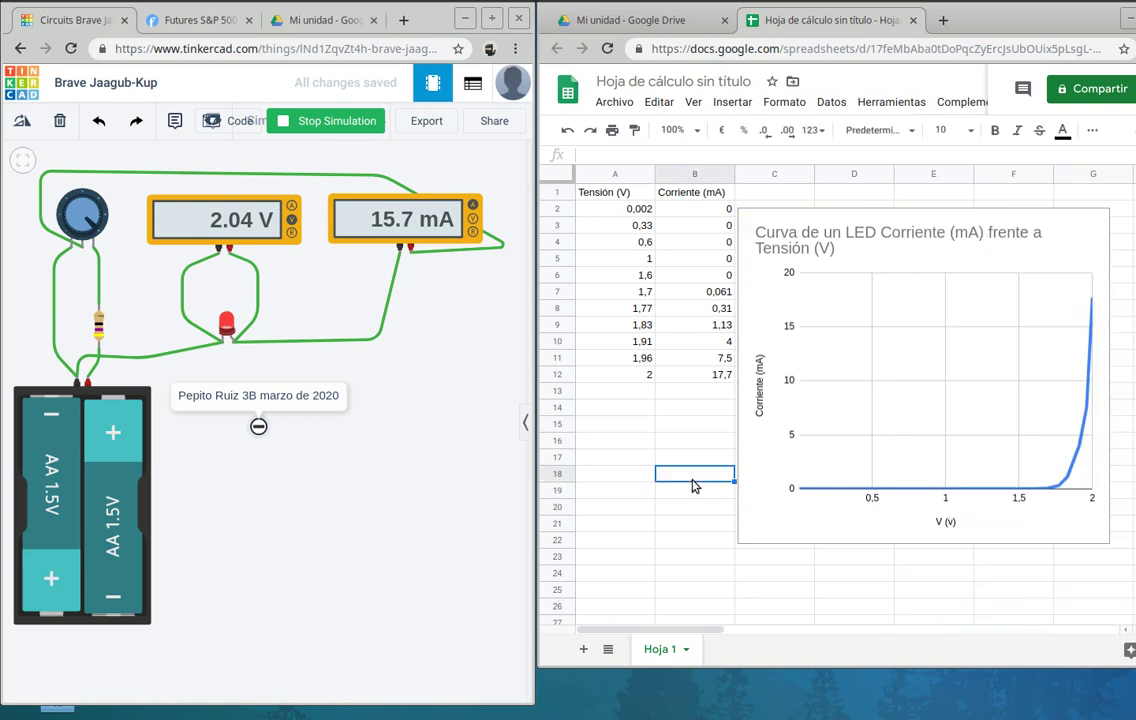
left_click(643, 527)
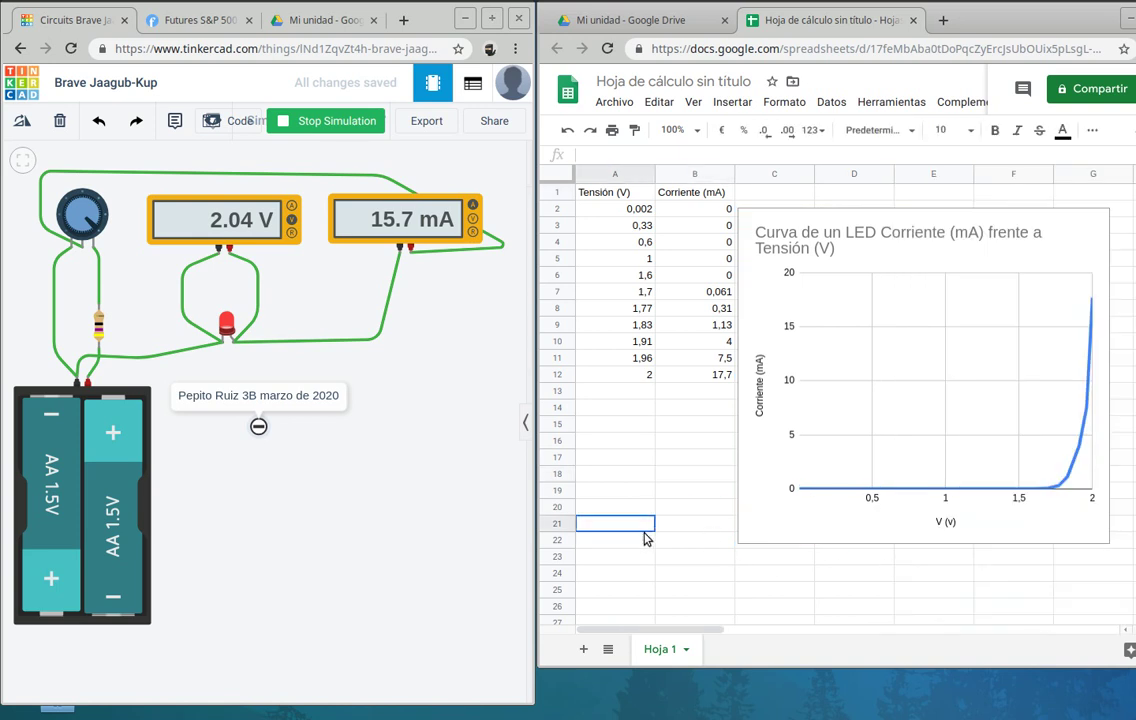
left_click(680, 562)
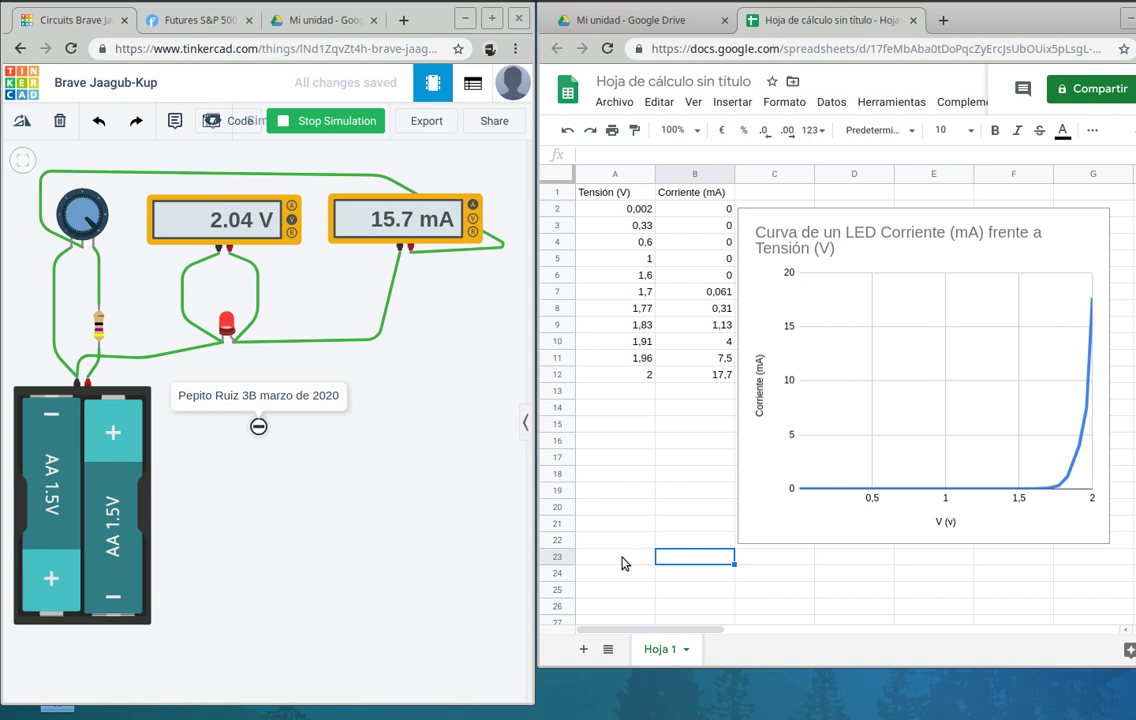
Step: Enter the author's name in cell B23 below the table
type("Pepito Ruiz")
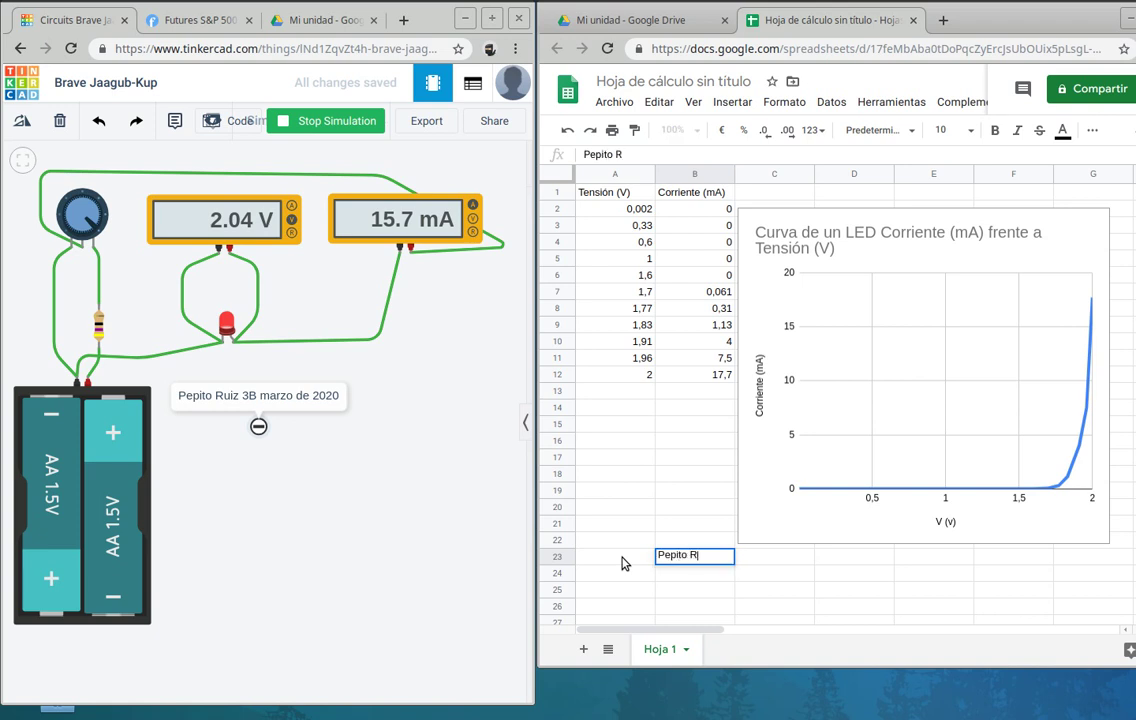
left_click(691, 593)
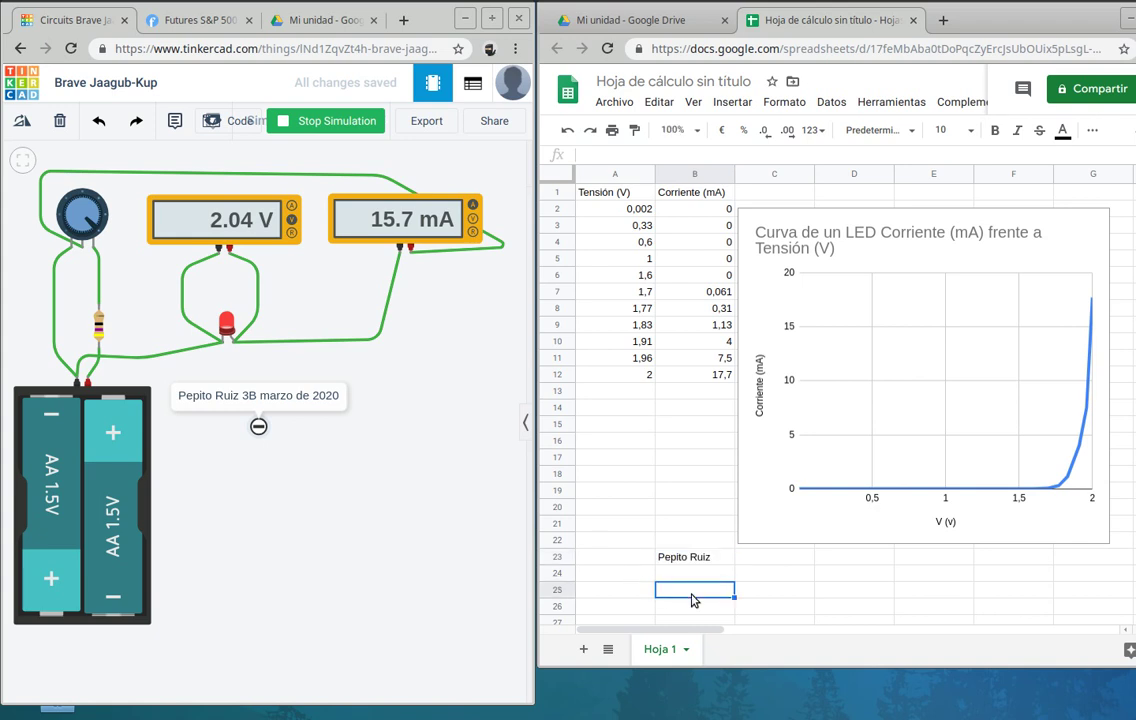